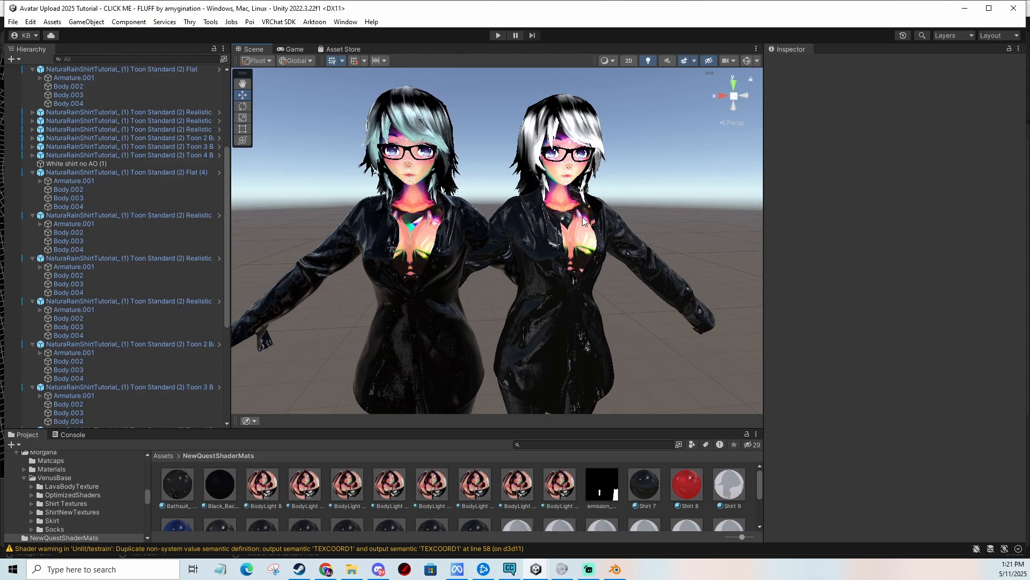
Orbit and zoom the scene view to inspect the shirts on both avatars.
scroll(523, 237, "up", 1)
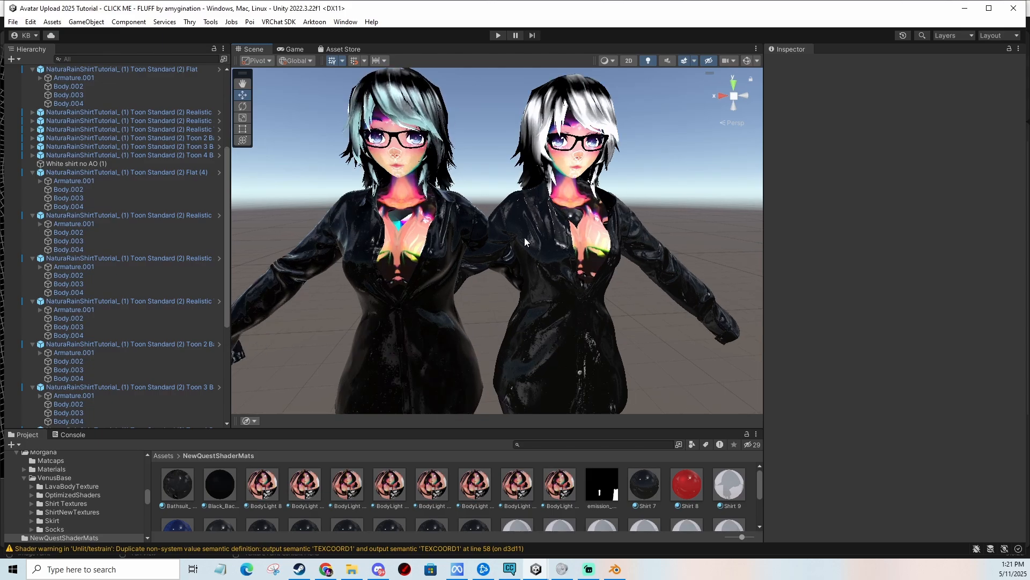
scroll(376, 243, "down", 1)
middle_click_drag(445, 241, 464, 171)
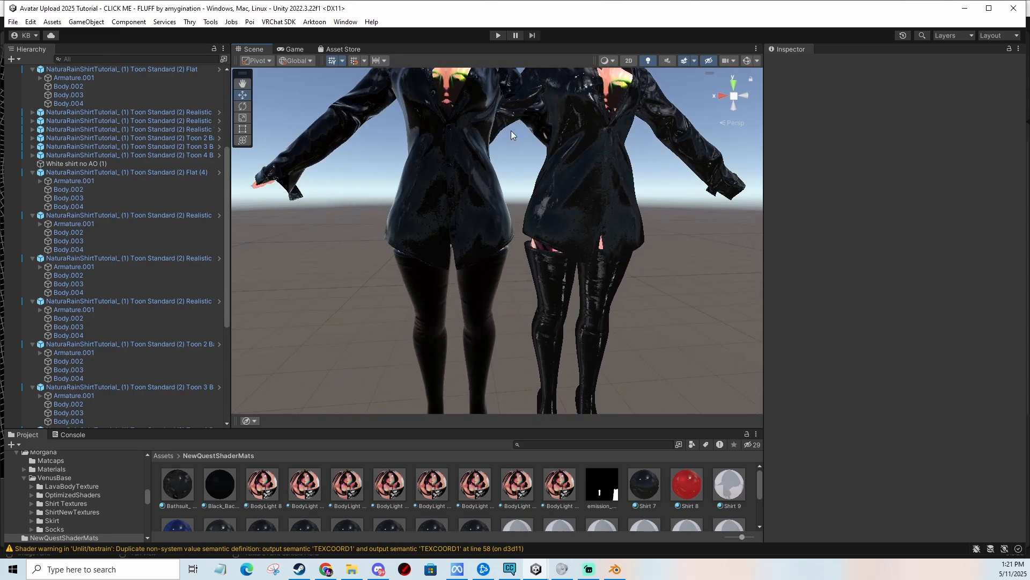
middle_click_drag(550, 98, 528, 178)
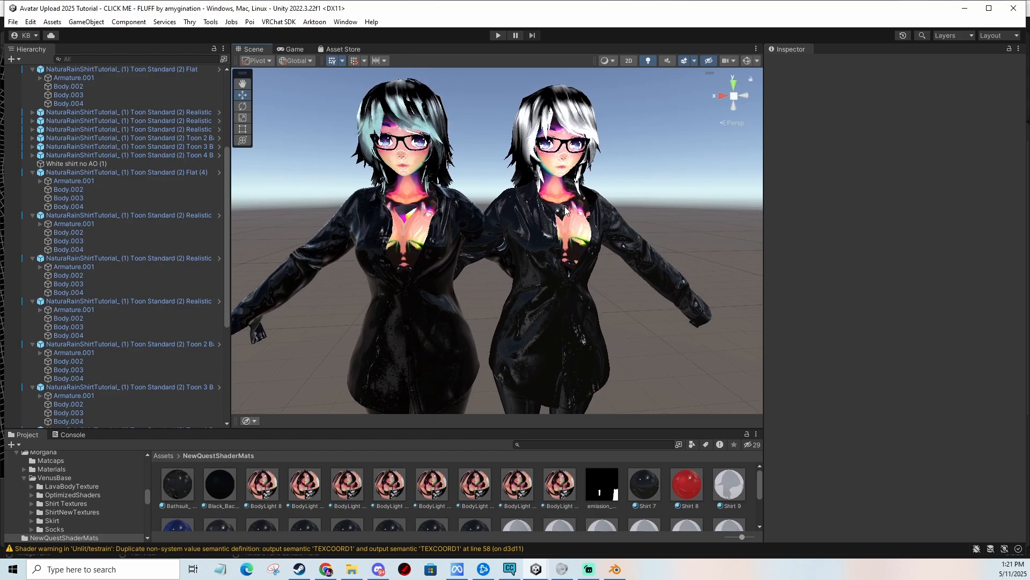
scroll(553, 209, "up", 4)
scroll(572, 172, "up", 5)
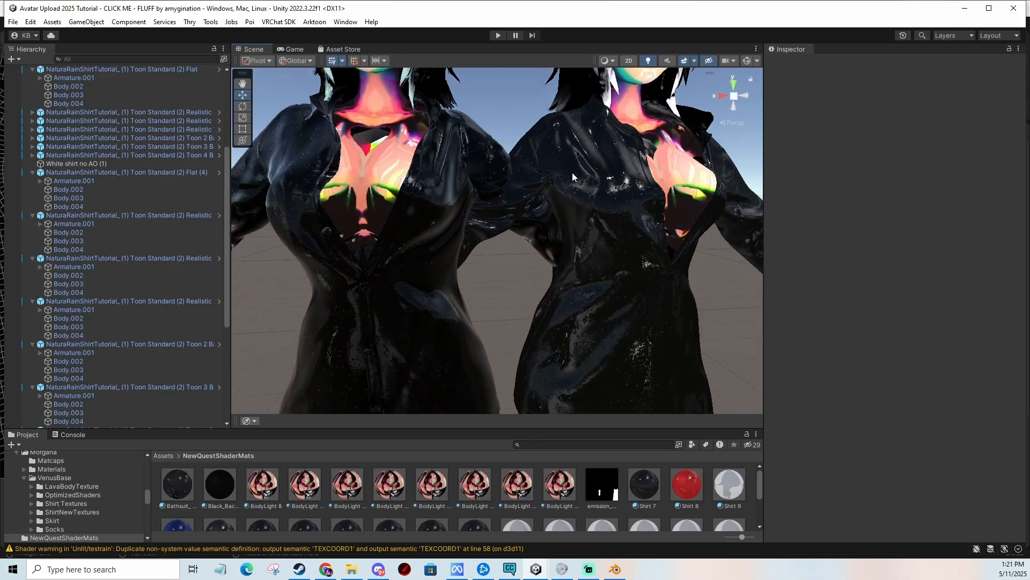
middle_click_drag(568, 166, 556, 295)
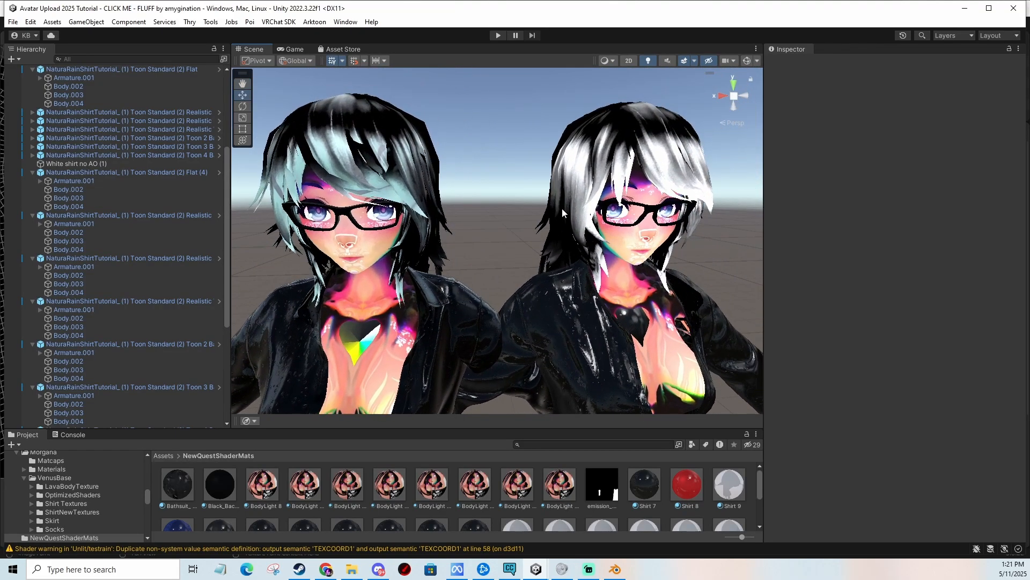
Select the shirt mesh Body.003 of the Toon Standard (1) avatar in the scene.
left_click(350, 168)
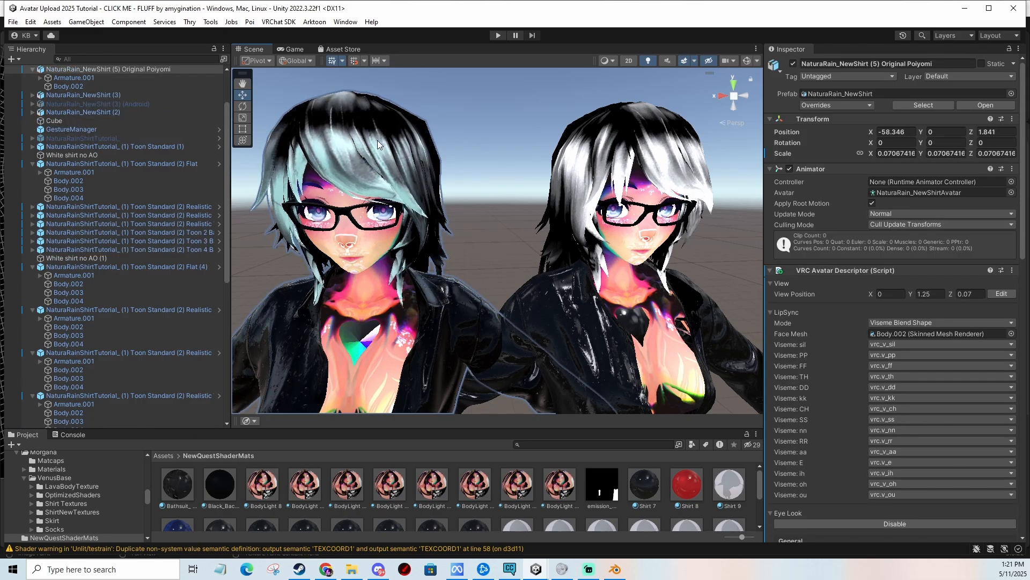
middle_click_drag(515, 199, 398, 154)
left_click(549, 109)
middle_click_drag(623, 213, 589, 211)
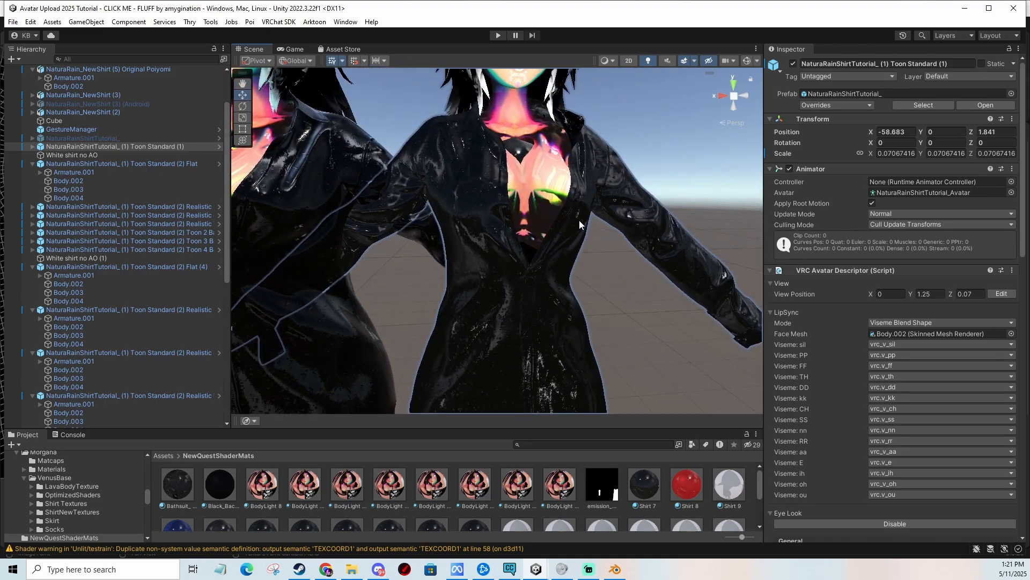
middle_click_drag(594, 172, 515, 252)
scroll(499, 245, "up", 10)
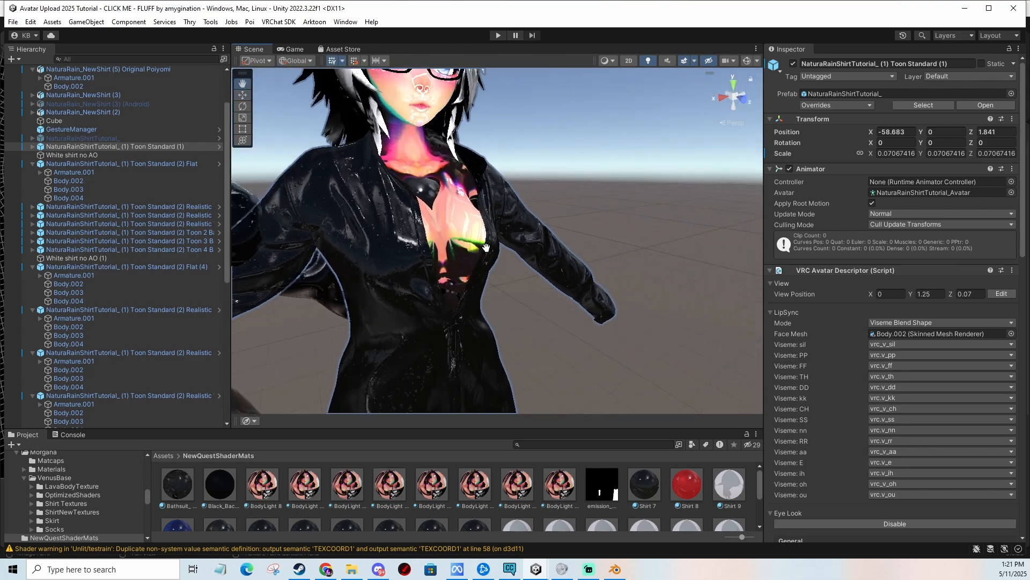
middle_click_drag(589, 234, 484, 237)
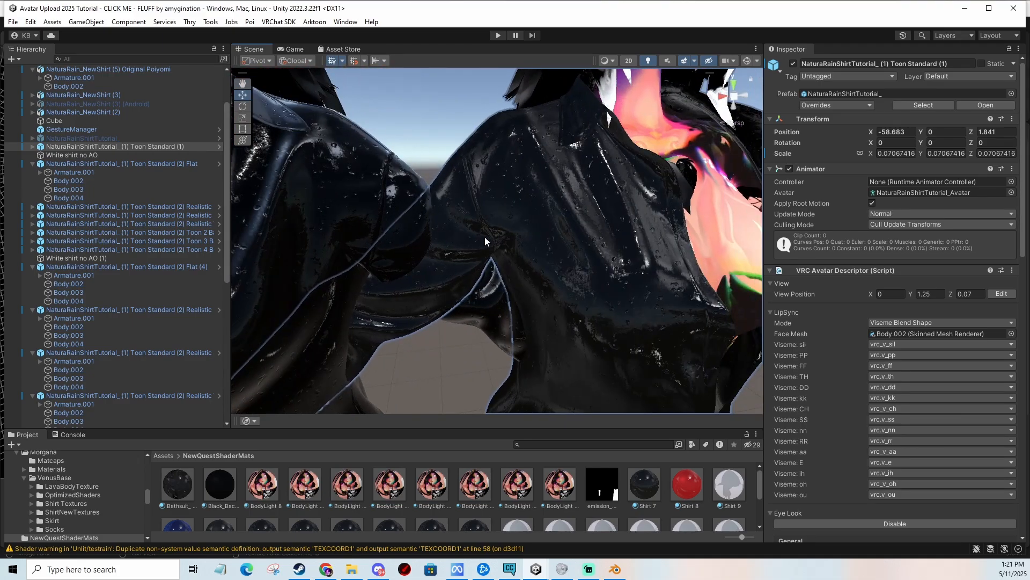
left_click(568, 209)
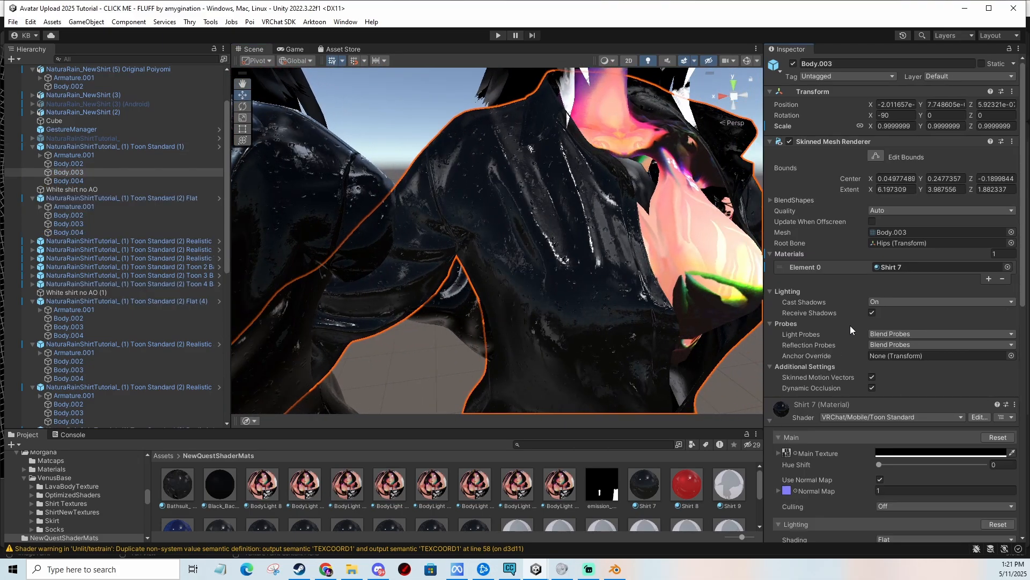
Turn Use Normal Map off and back on for the Shirt 7 material.
scroll(851, 324, "down", 10)
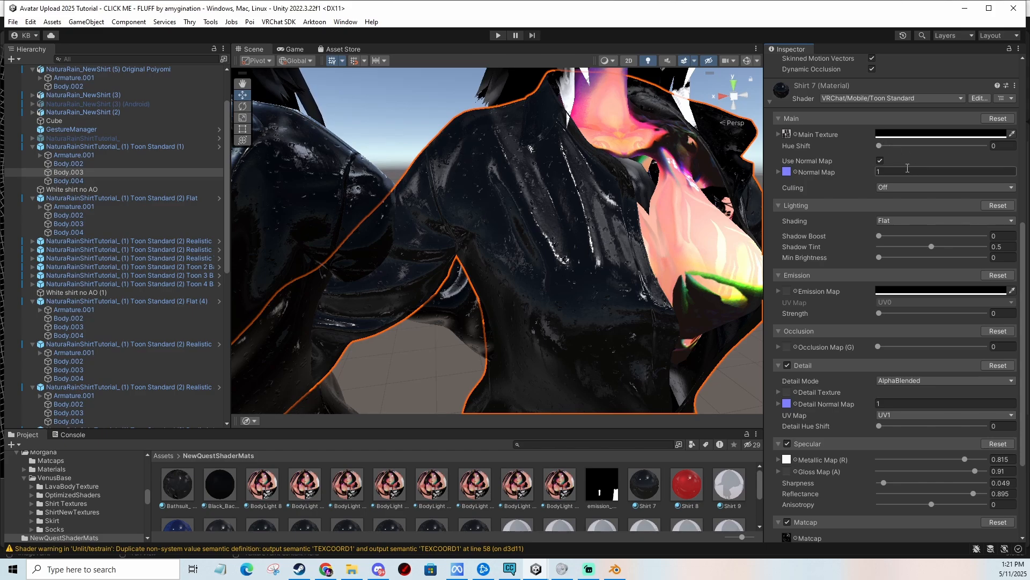
left_click(880, 161)
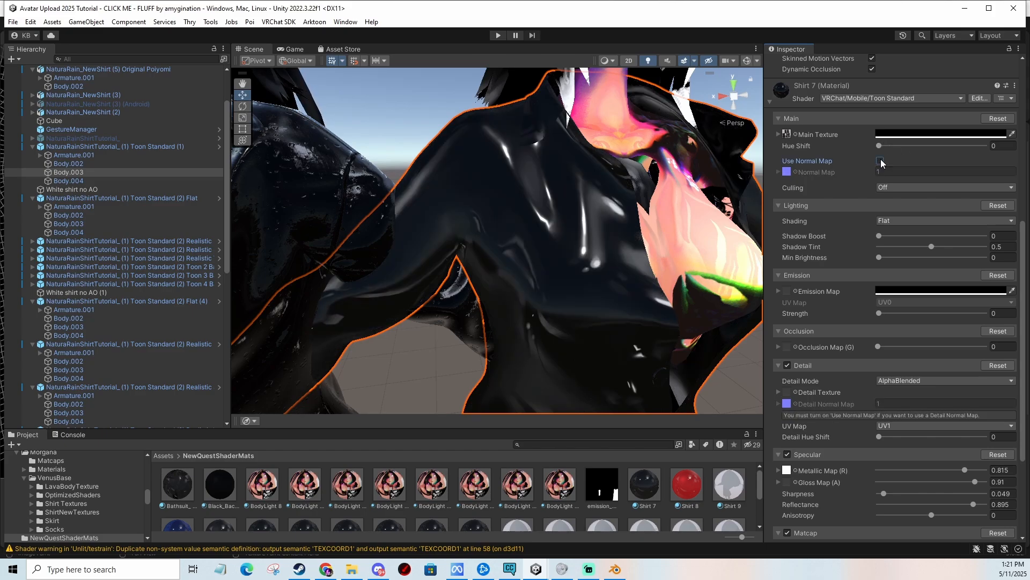
left_click(880, 161)
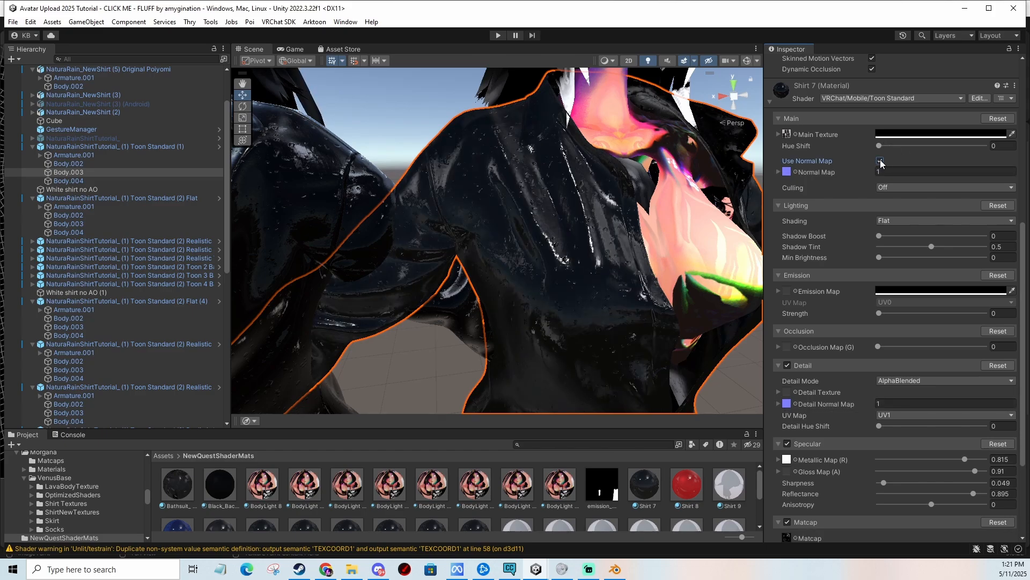
Try Back culling on the shirt material, then set Culling back to Off.
left_click(887, 187)
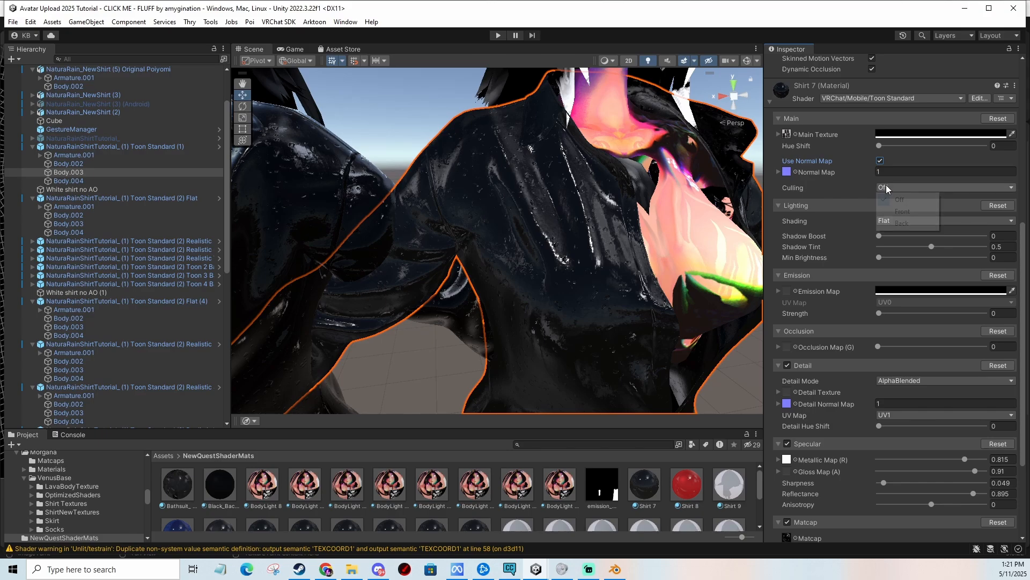
left_click(914, 228)
scroll(679, 192, "down", 4)
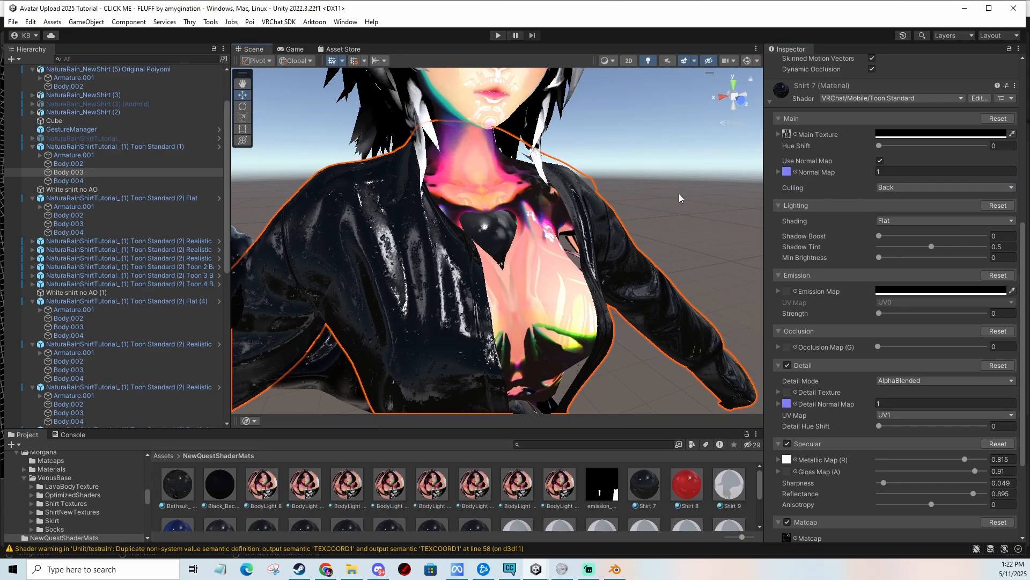
scroll(678, 194, "up", 3)
middle_click_drag(679, 193, 689, 184)
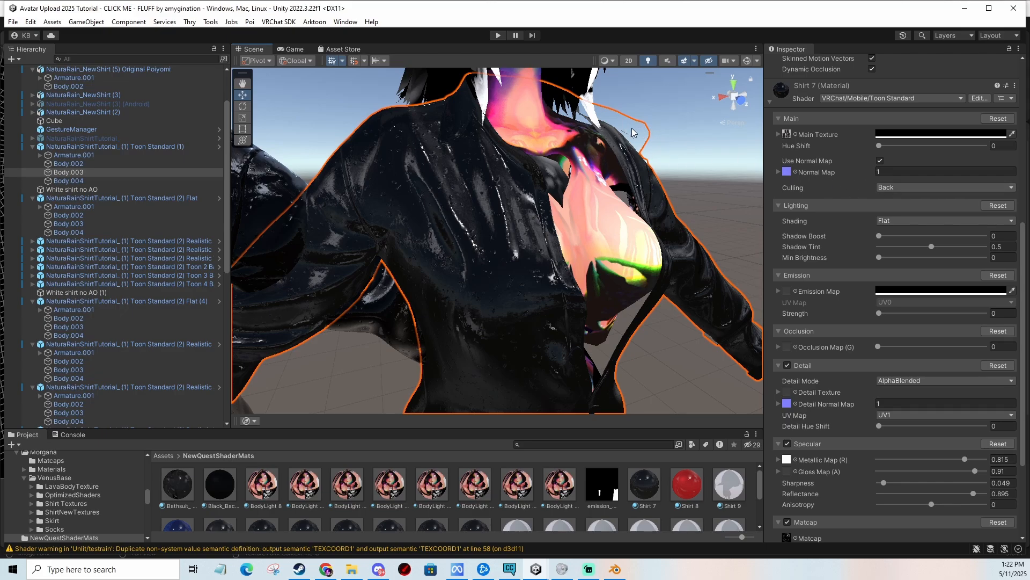
left_click(896, 185)
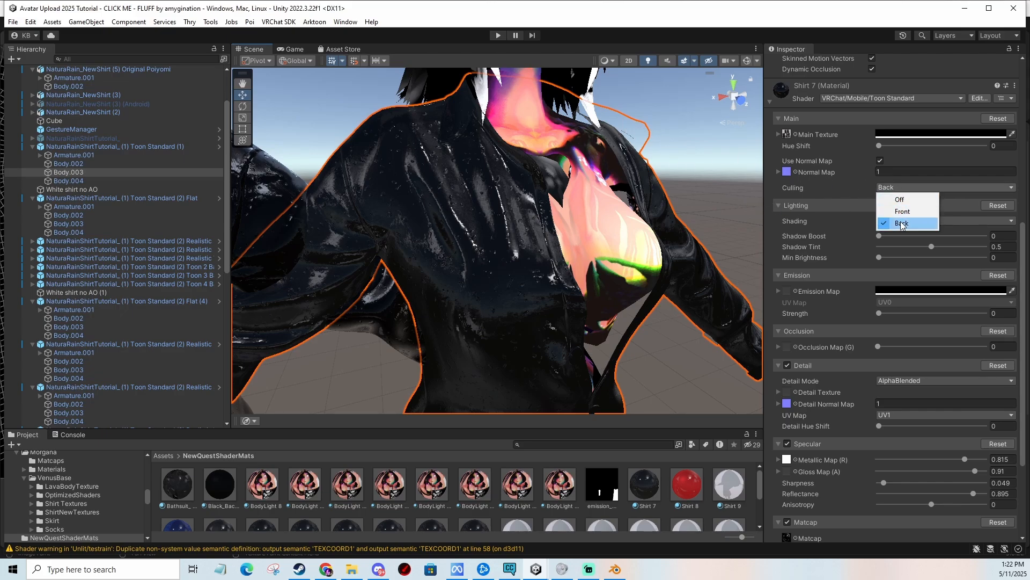
left_click(899, 200)
mouse_move(698, 178)
middle_mouse_down()
mouse_move(698, 246)
mouse_move(696, 186)
middle_mouse_up()
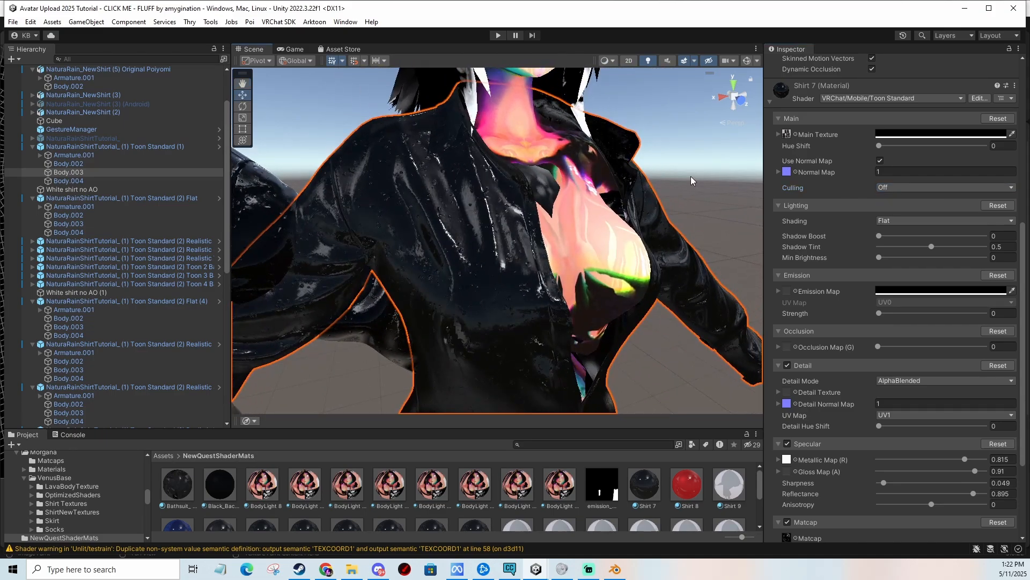
Cycle the Shading mode through Realistic, Realistic Soft, Realistic Very Soft and Toon 2, 3, 4 Band, then return to Flat.
left_click(900, 222)
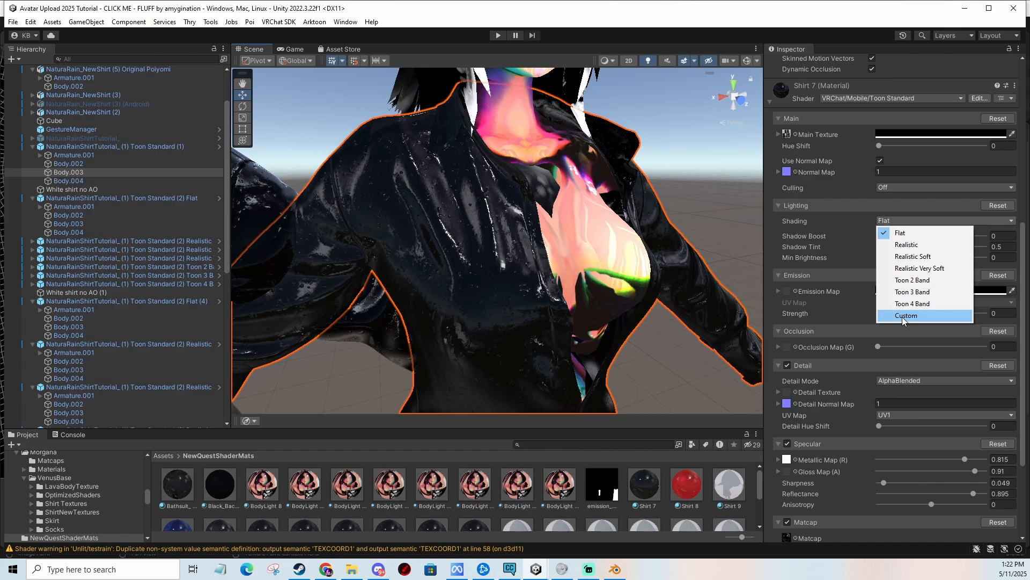
left_click(910, 245)
left_click(917, 221)
left_click(922, 256)
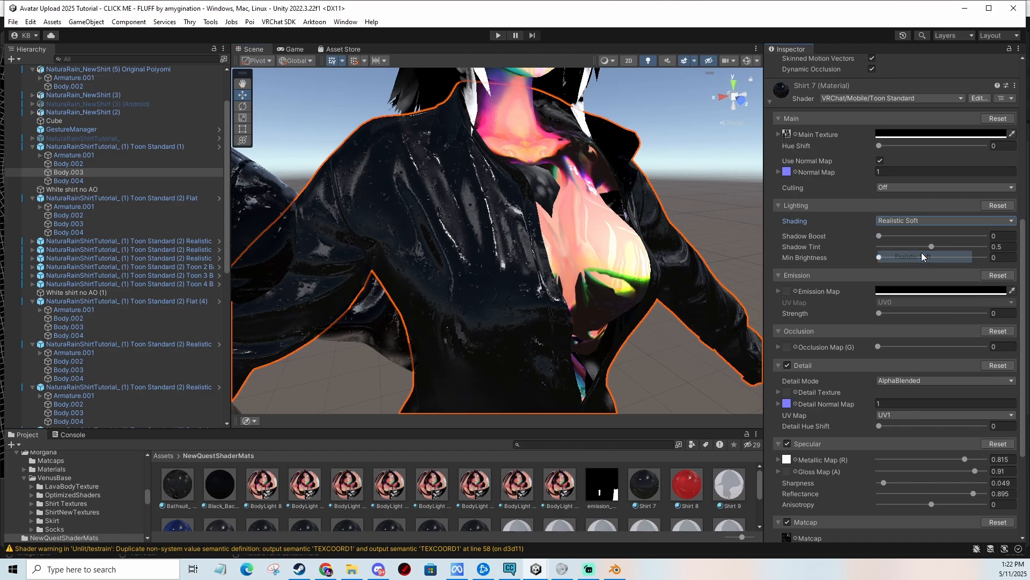
left_click(923, 221)
left_click(926, 269)
left_click(915, 221)
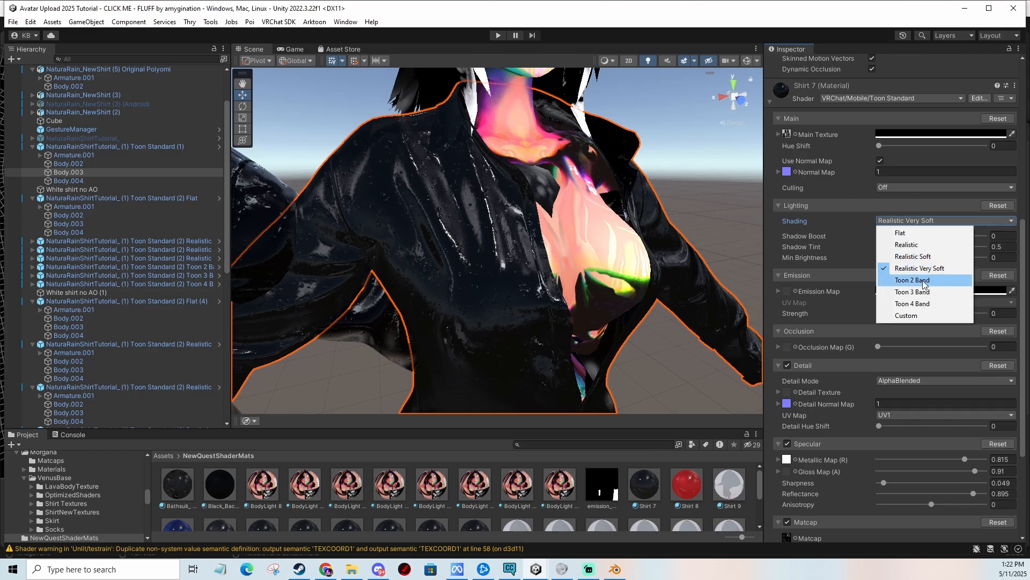
left_click(913, 280)
left_click(921, 224)
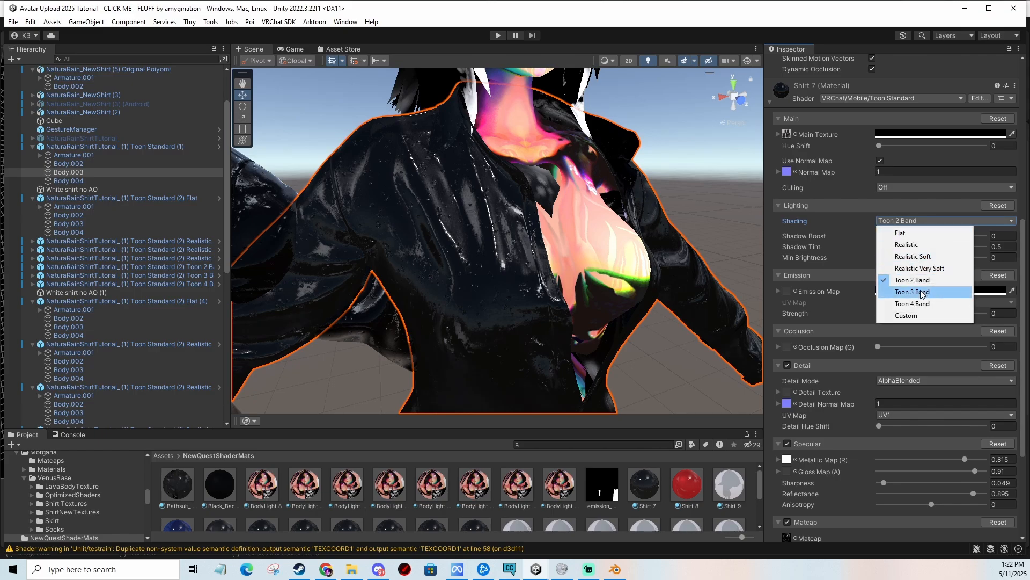
left_click(920, 292)
left_click(913, 224)
left_click(921, 303)
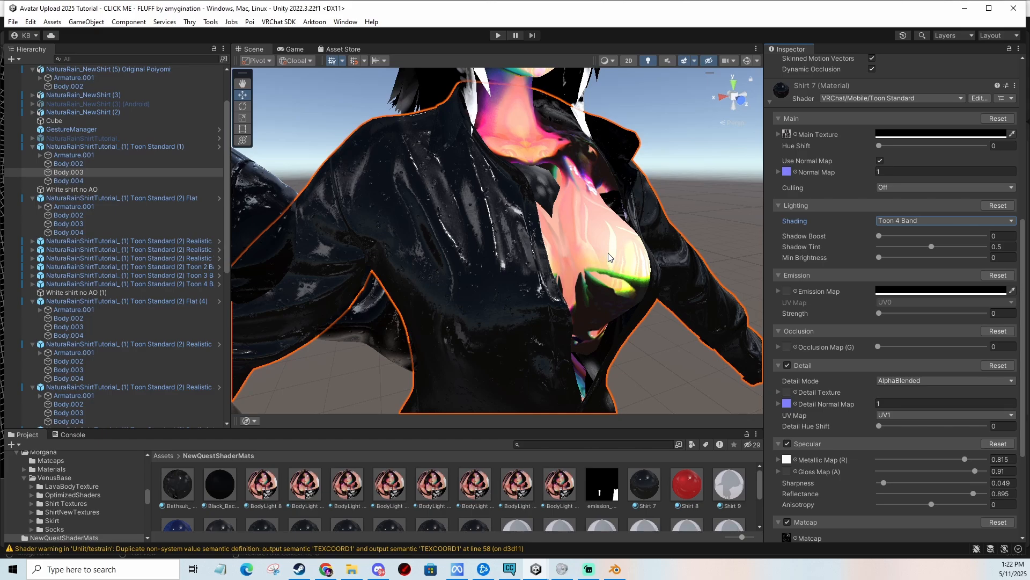
left_click(889, 223)
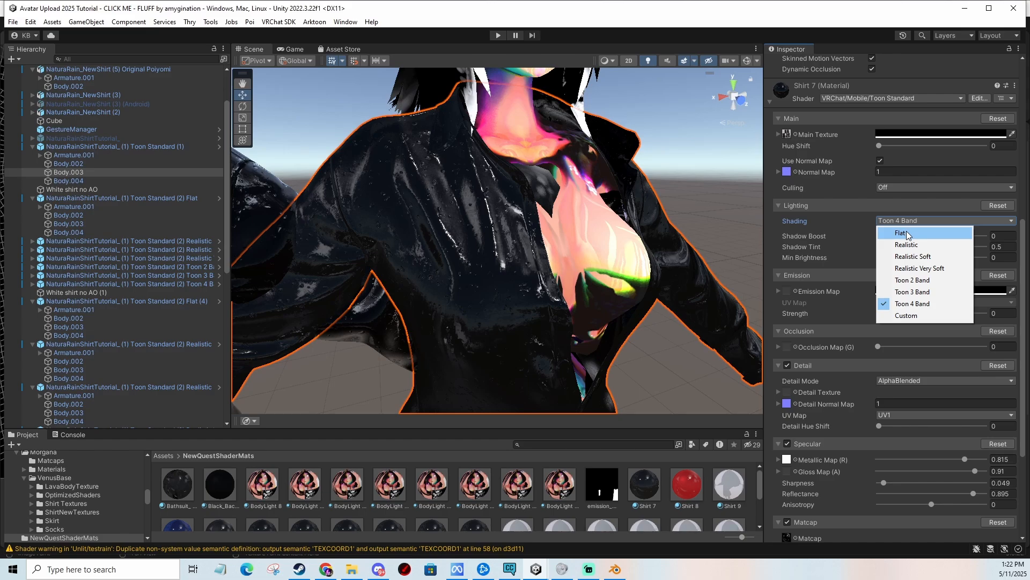
left_click(907, 234)
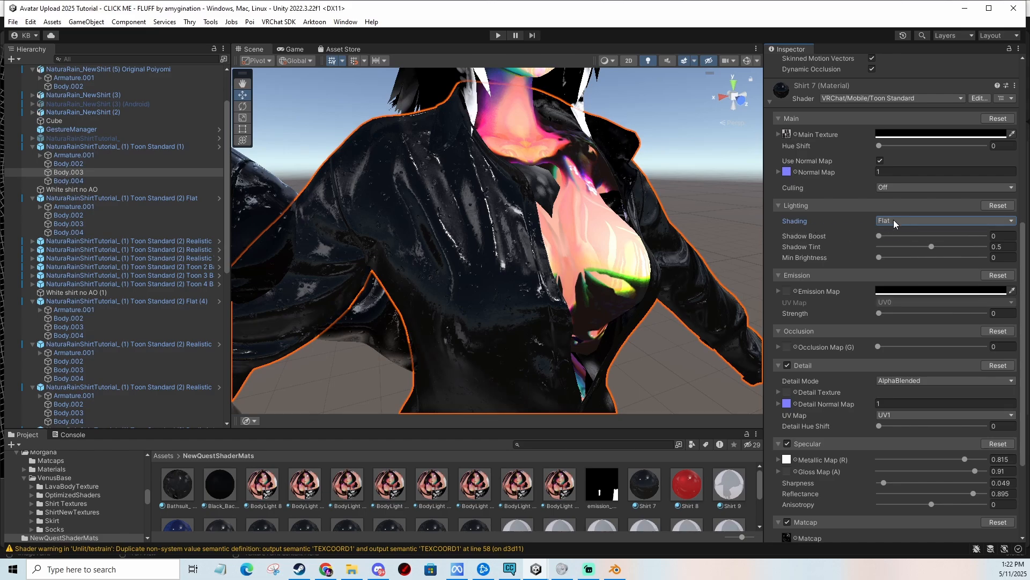
Try raising Min Brightness on the shirt material, then slide it back to 0.
mouse_move(881, 236)
left_mouse_down()
mouse_move(945, 240)
mouse_move(859, 243)
mouse_move(895, 267)
left_mouse_up()
left_click(932, 247)
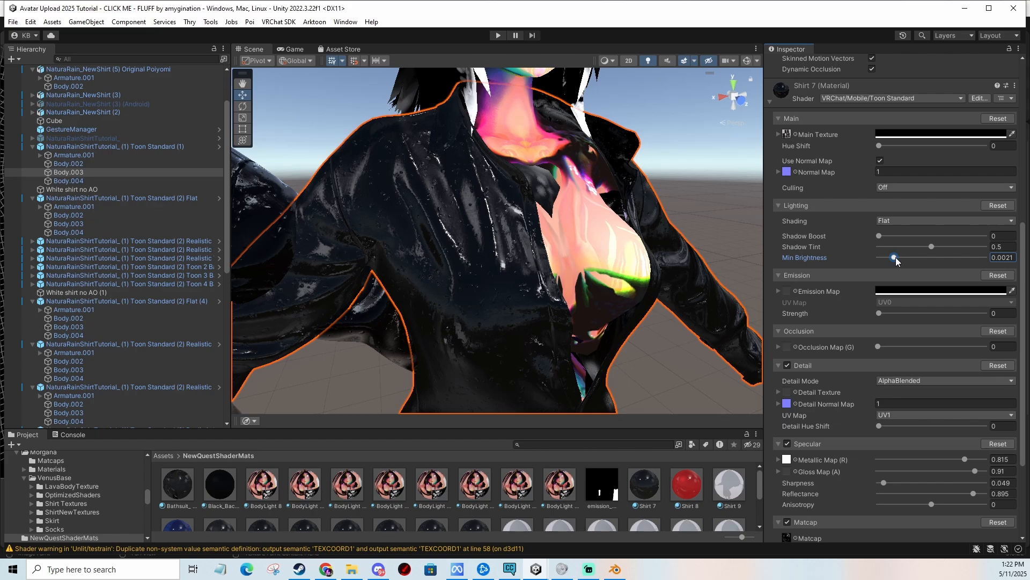
left_click_drag(897, 256, 941, 262)
left_click_drag(939, 257, 822, 265)
Expand the Emission map's tiling and offset settings in the material.
left_click(779, 291)
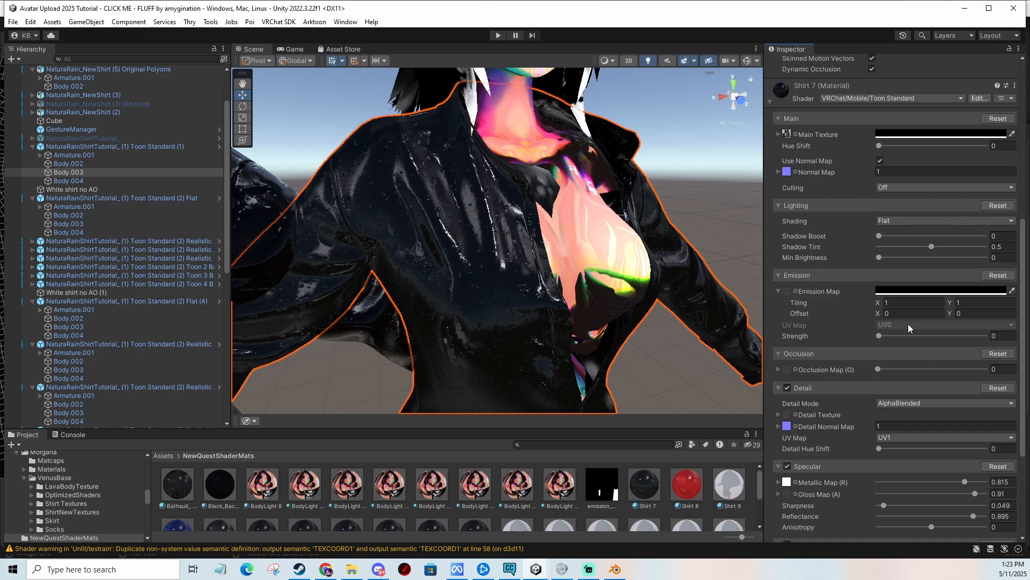
left_click(779, 274)
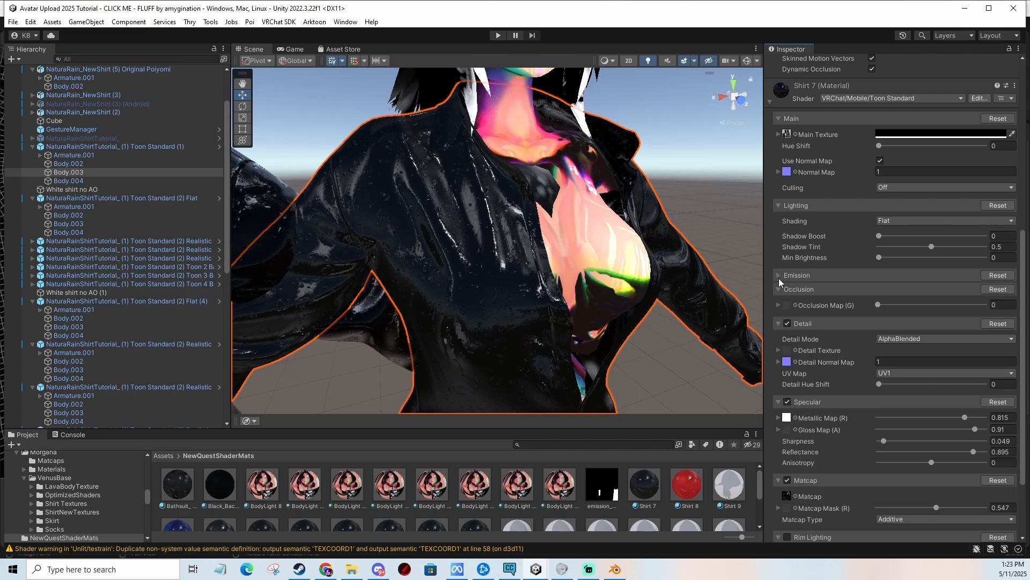
left_click(778, 275)
scroll(795, 310, "down", 1)
scroll(895, 279, "down", 4)
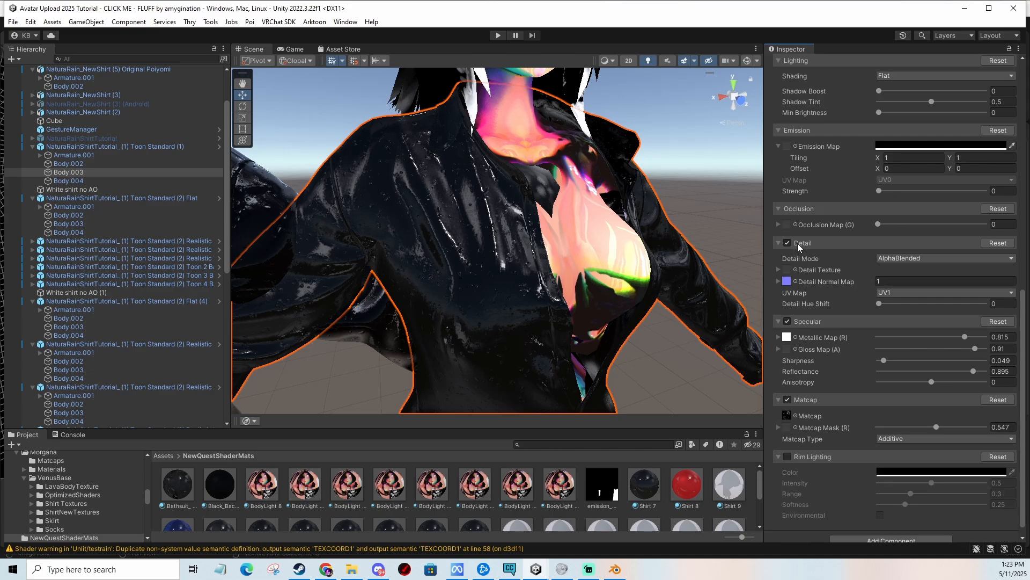
Turn the Detail section off and back on to compare the shirt's surface.
scroll(450, 272, "up", 3)
middle_click_drag(494, 256, 522, 217)
left_click(788, 243)
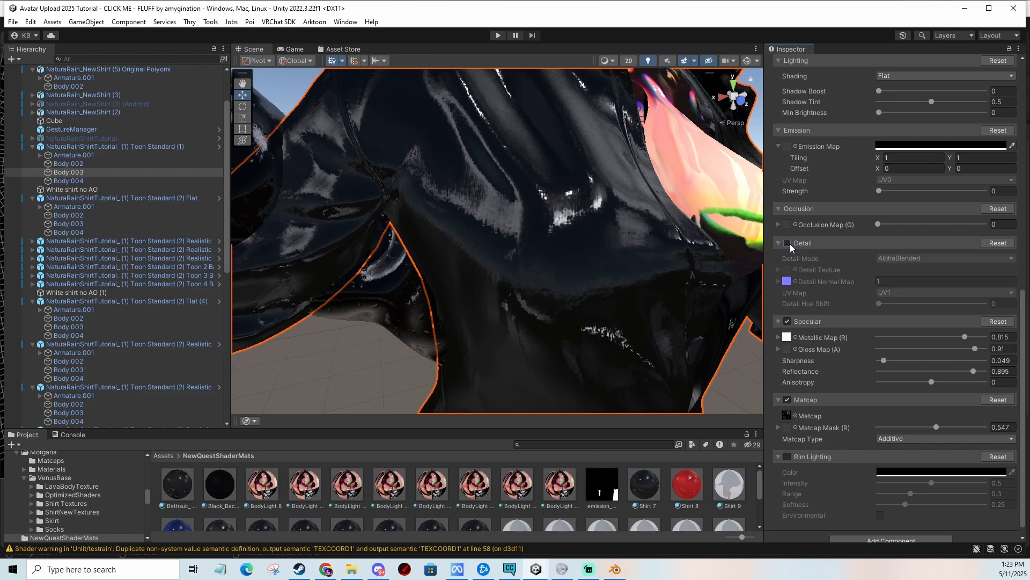
left_click(788, 243)
Try Detail Normal Map strengths of 20 and 500, then set it back to 1.
left_click(901, 282)
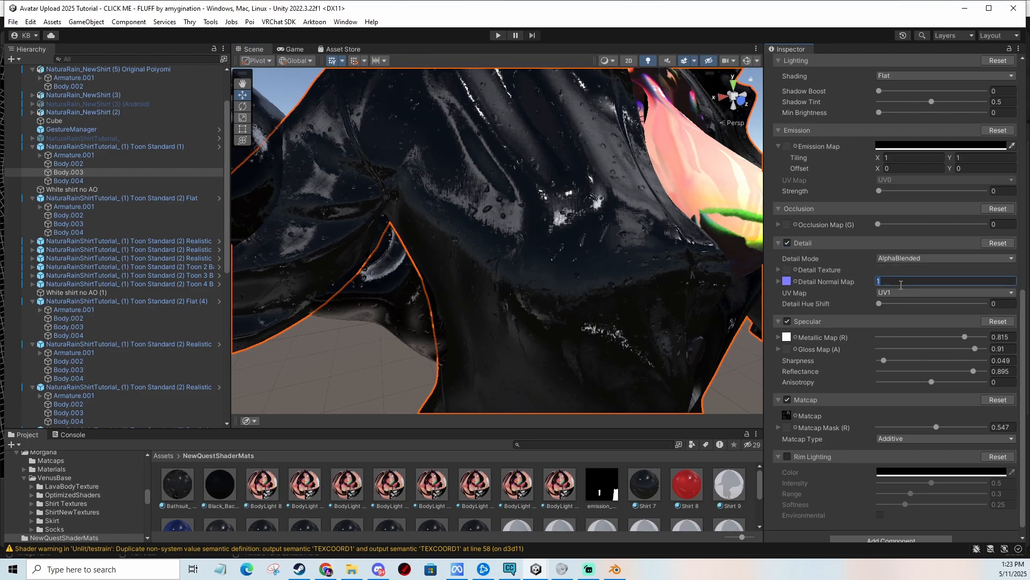
type("2")
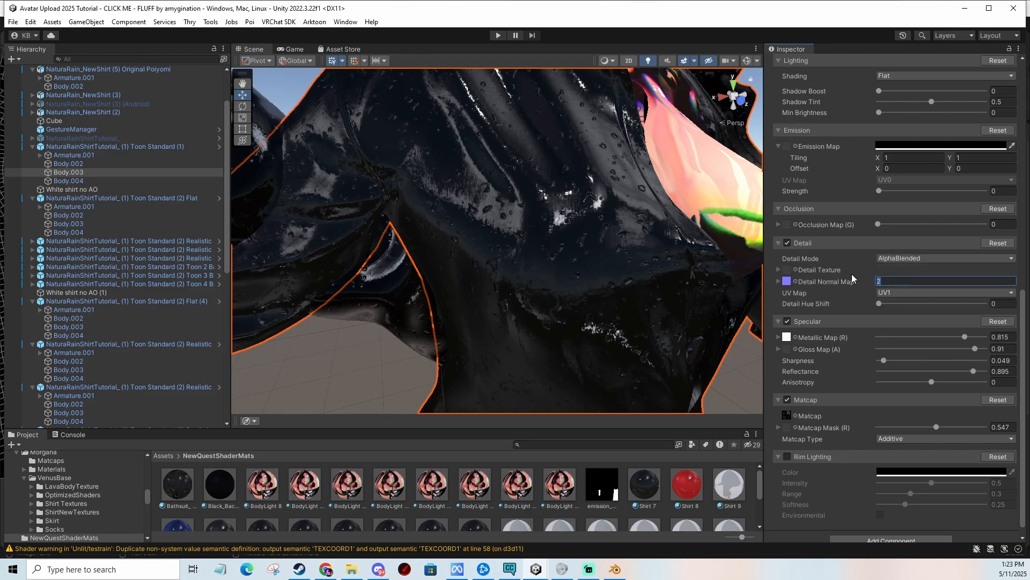
type("0")
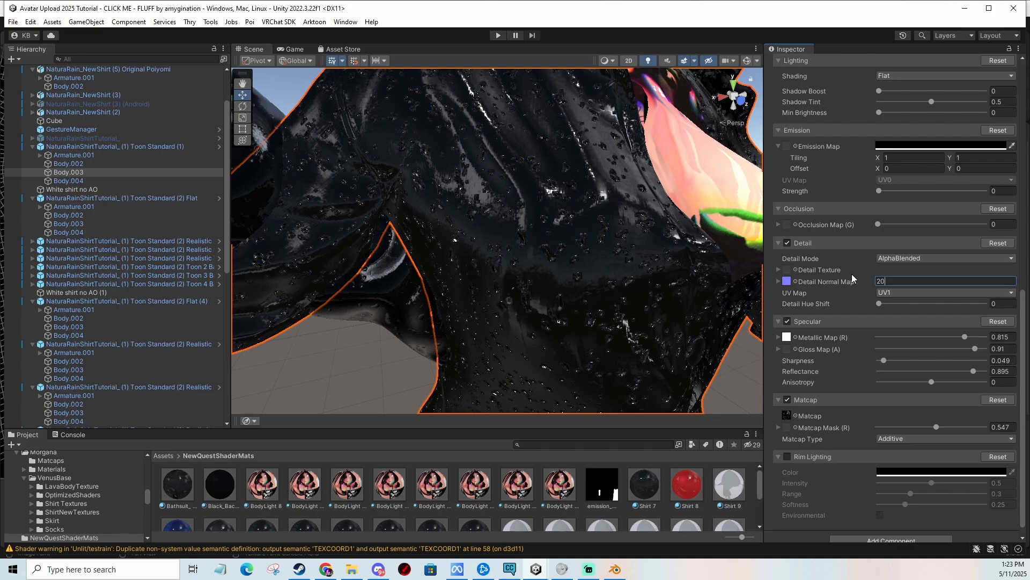
key("BackSpace")
key("BackSpace")
type("5")
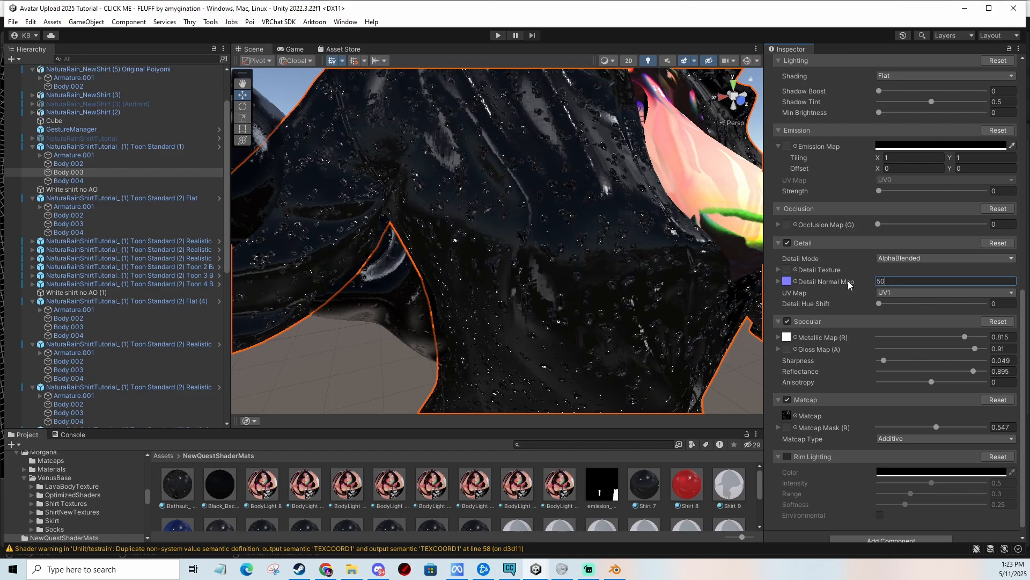
type("0")
left_click_drag(894, 277, 810, 279)
type("1")
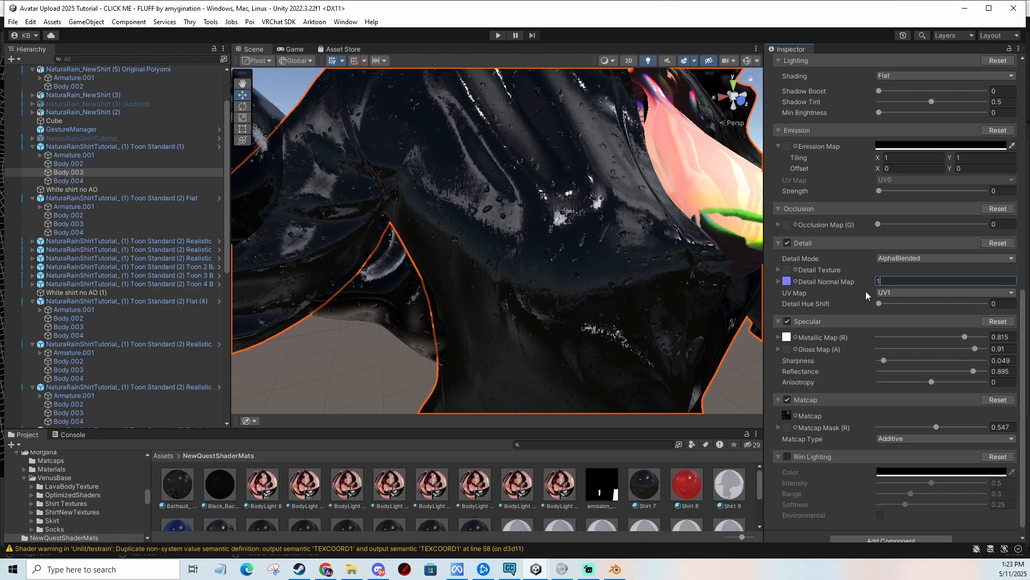
Inspect the Detail UV Map choices and the Detail Hue Shift slider without changing them.
left_click(890, 292)
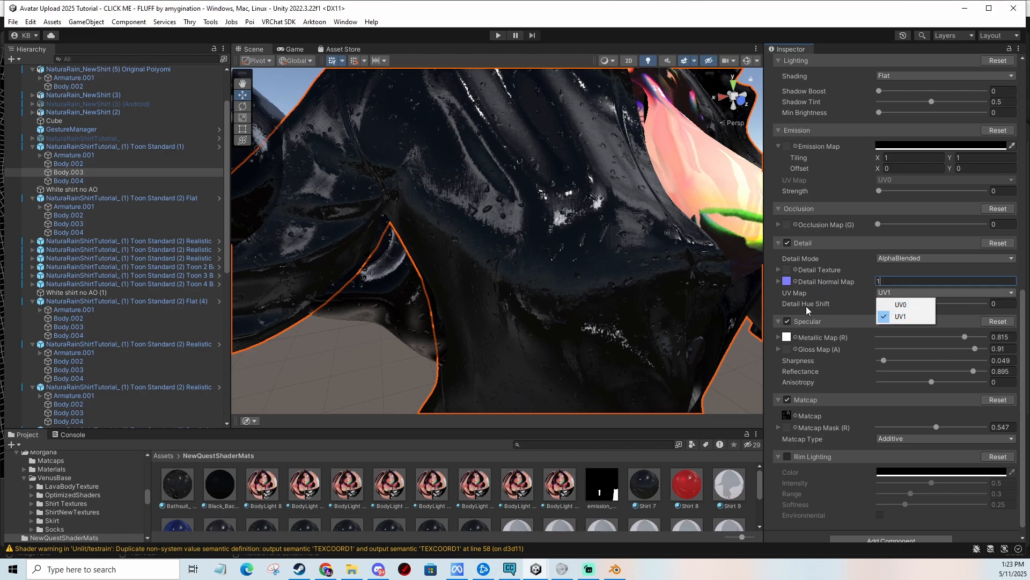
left_click(807, 306)
left_click_drag(881, 305, 837, 304)
left_click(778, 270)
left_click(779, 271)
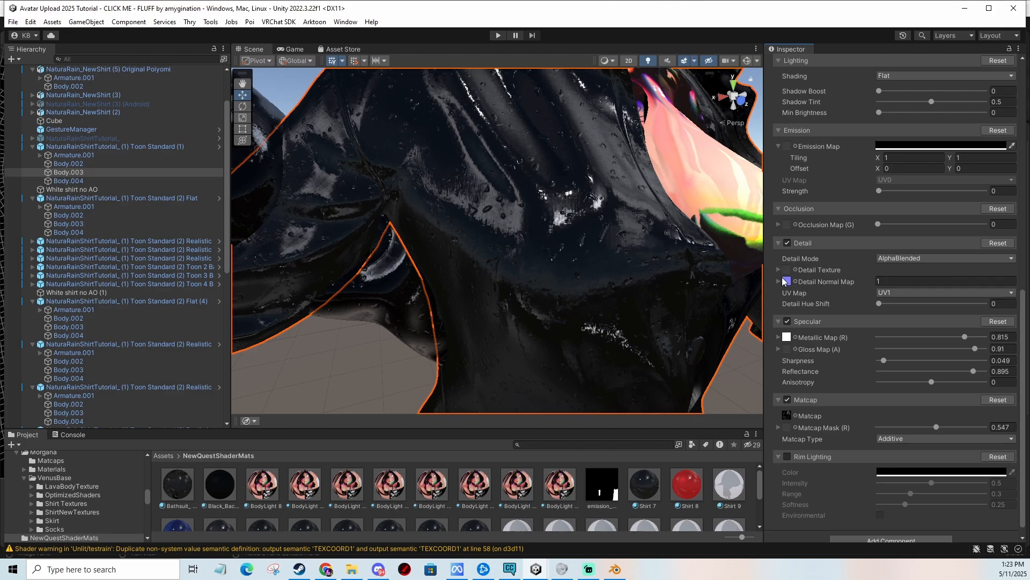
left_click_drag(875, 303, 853, 304)
Turn the Specular section off and back on to compare the shirt's shine.
left_click(787, 321)
left_click(788, 322)
scroll(708, 266, "down", 2)
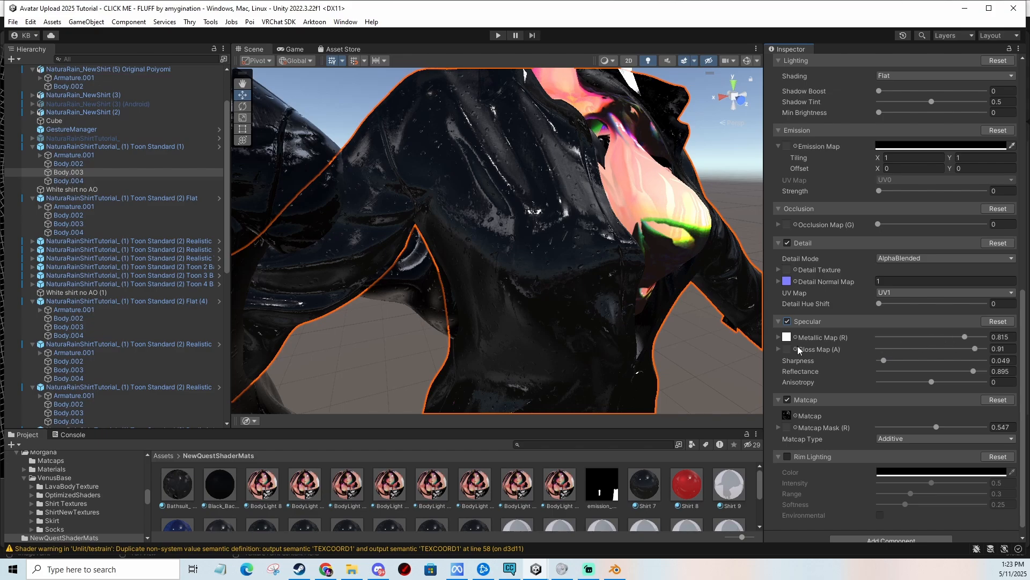
Try lowering the Gloss Map value on the shirt material, then undo the change.
left_click_drag(966, 348, 942, 355)
scroll(666, 285, "up", 3)
middle_click_drag(664, 280, 645, 301)
scroll(646, 302, "down", 3)
key("ctrl+z")
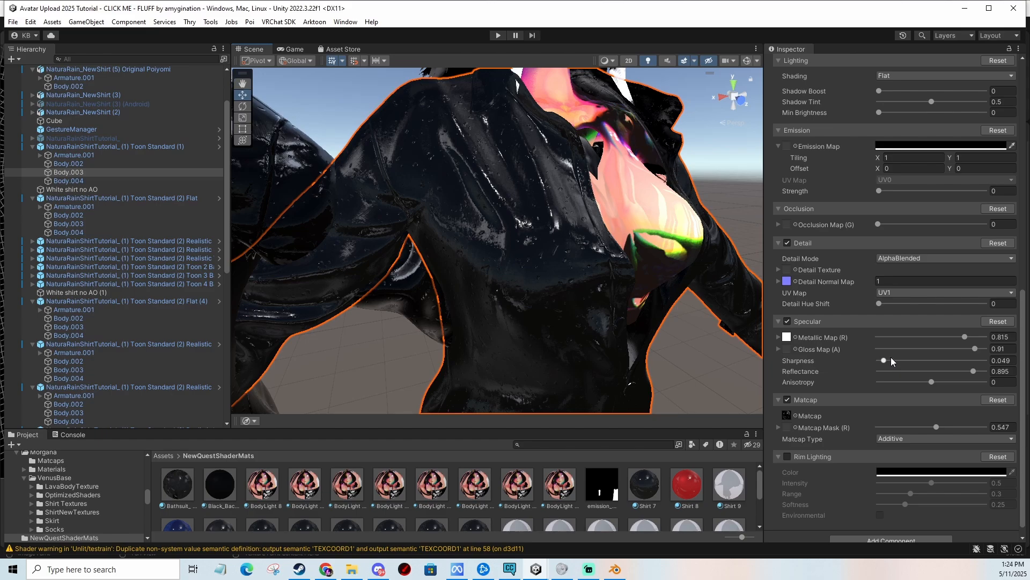
Try lowering Reflectance and raising Anisotropy, undoing each change.
left_click(891, 359)
mouse_move(973, 371)
left_mouse_down()
mouse_move(859, 378)
mouse_move(997, 375)
mouse_move(864, 375)
left_mouse_up()
key("ctrl+z")
mouse_move(932, 380)
left_mouse_down()
mouse_move(882, 380)
mouse_move(951, 378)
left_mouse_up()
key("ctrl+z")
scroll(907, 354, "down", 1)
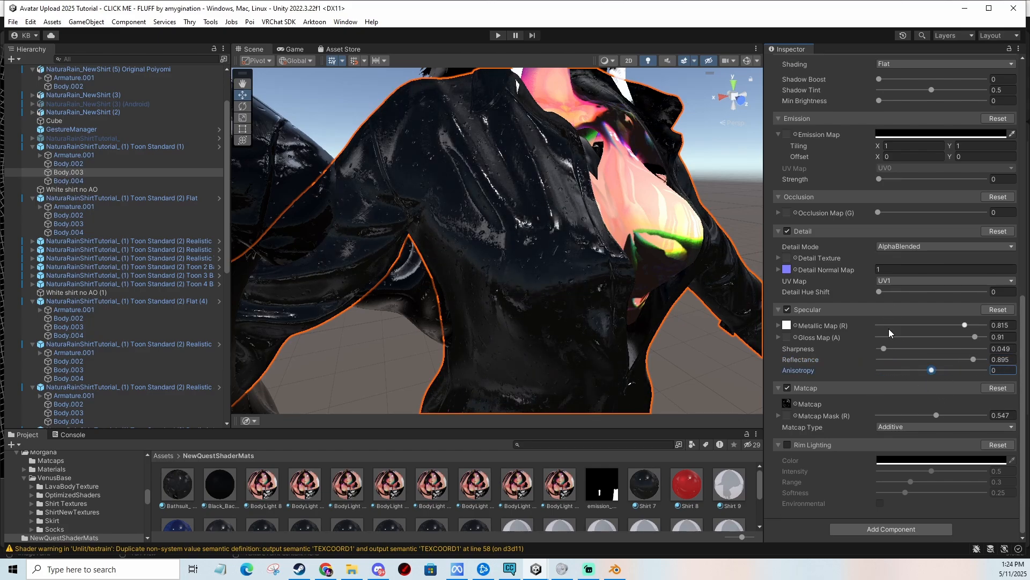
Turn Matcap off and on, try Matcap Mask at 1 and 0, then set it to 0.547.
left_click(789, 388)
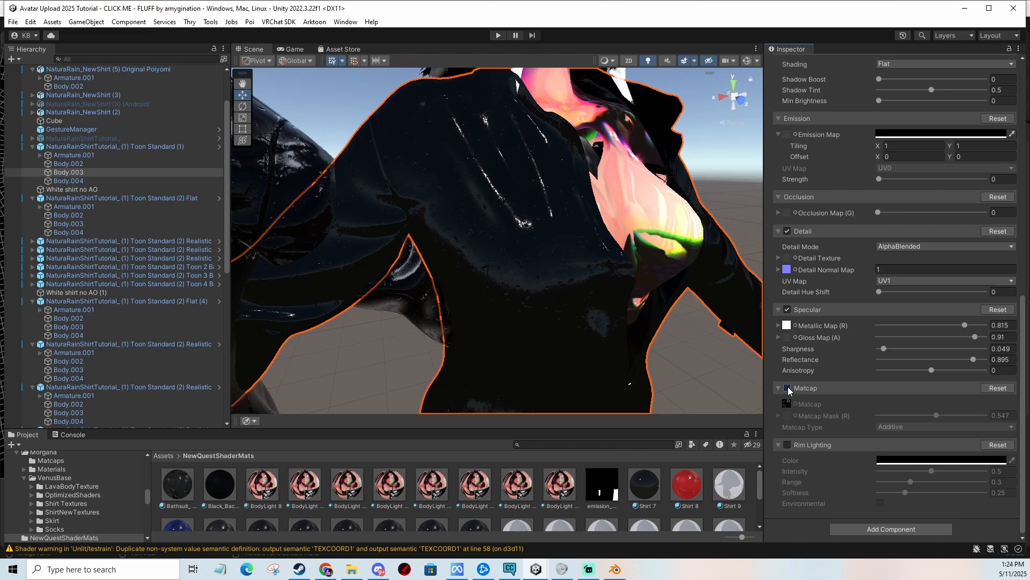
left_click(788, 388)
left_click_drag(936, 415, 1004, 415)
mouse_move(564, 316)
middle_mouse_down()
mouse_move(633, 330)
mouse_move(566, 314)
middle_mouse_up()
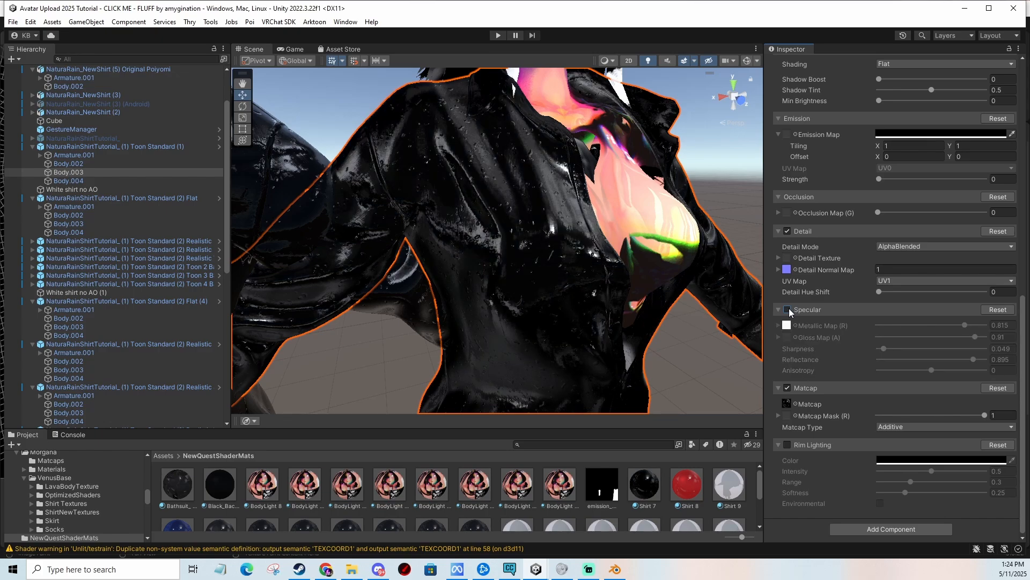
left_click_drag(974, 417, 861, 414)
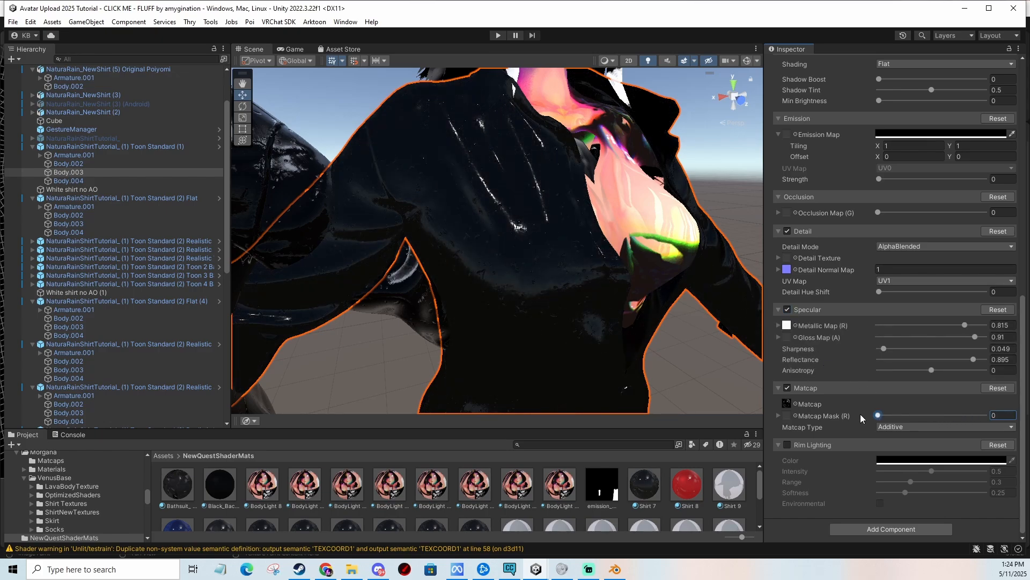
left_click(934, 415)
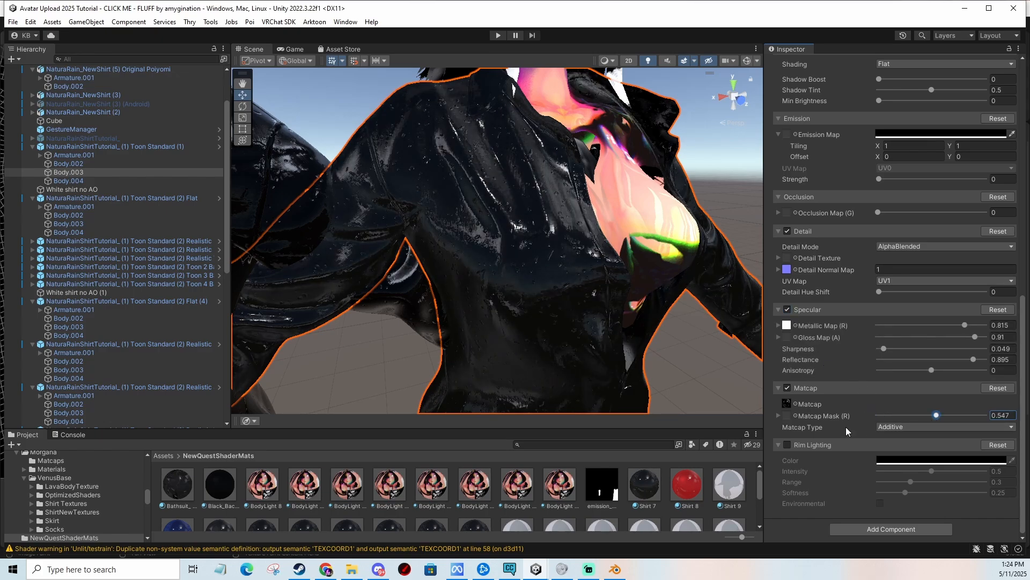
Try the Multiplicative Matcap Type, then switch it back to Additive with the mask at 0.547.
left_click(907, 427)
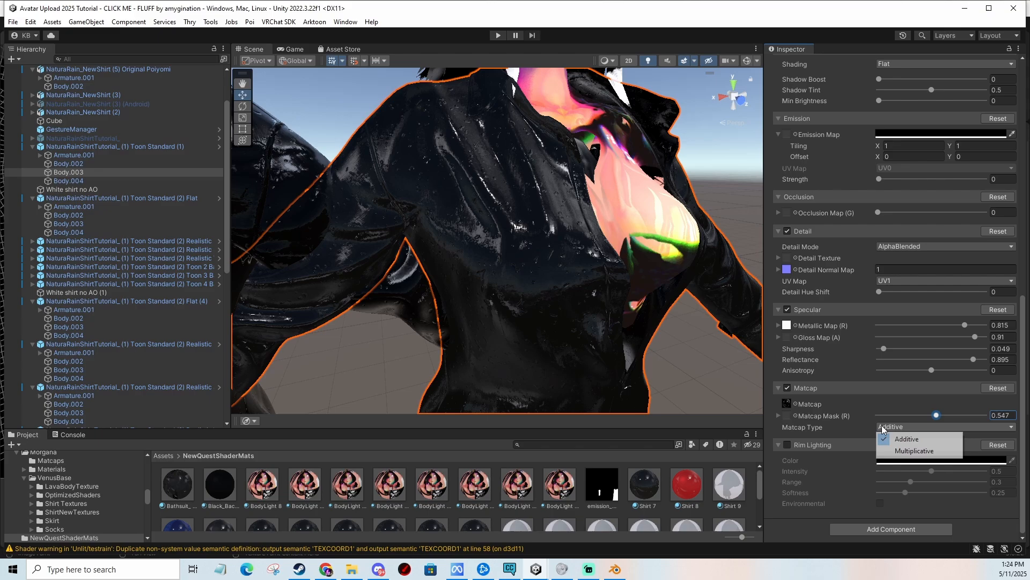
left_click(907, 454)
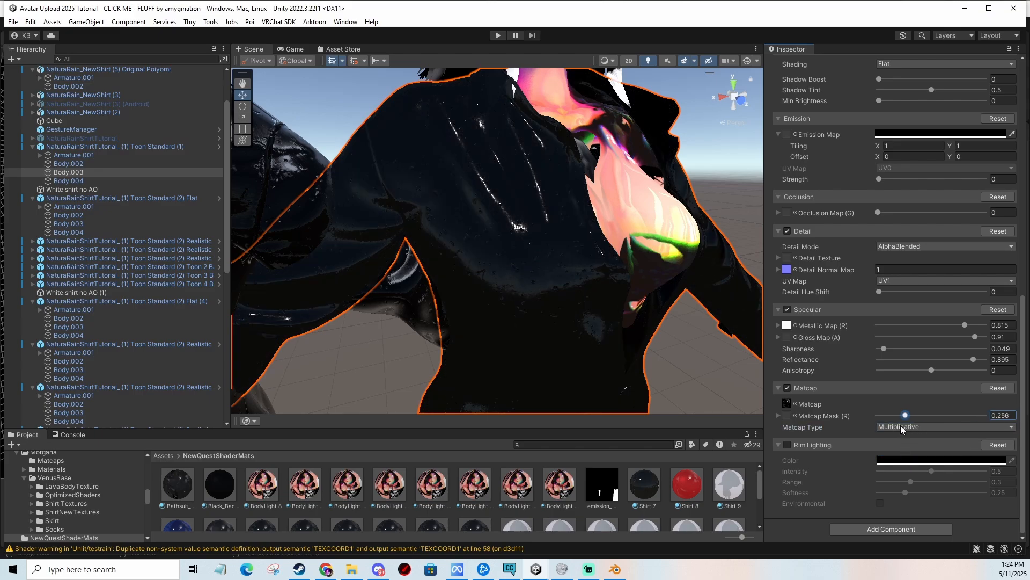
mouse_move(931, 421)
left_mouse_down()
mouse_move(876, 420)
mouse_move(936, 415)
left_mouse_up()
left_click(902, 428)
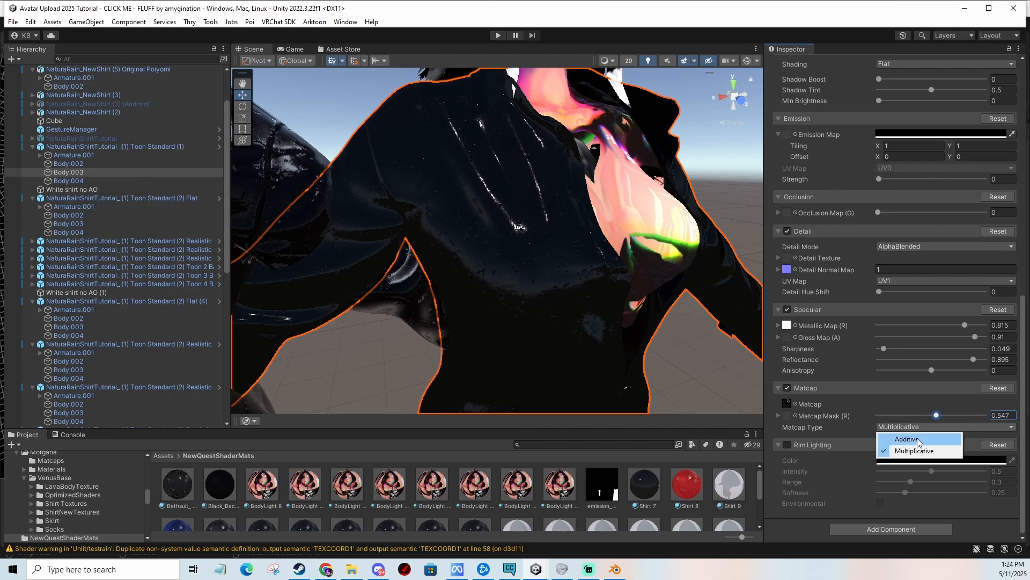
left_click(917, 439)
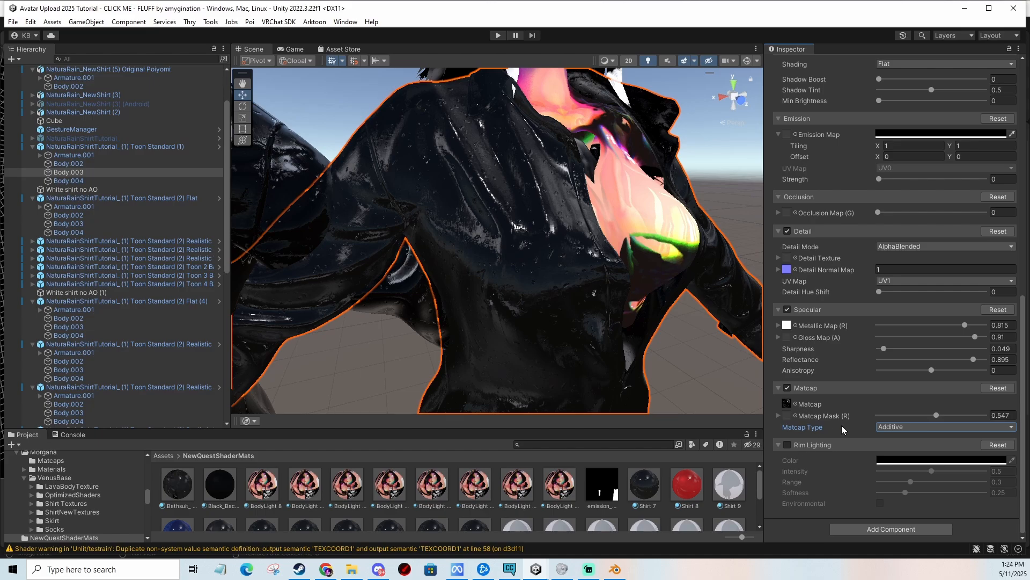
Enable Rim Lighting, try a muted red rim colour, and lower its Intensity to about 0.41.
left_click(787, 444)
left_click(947, 460)
left_click(940, 381)
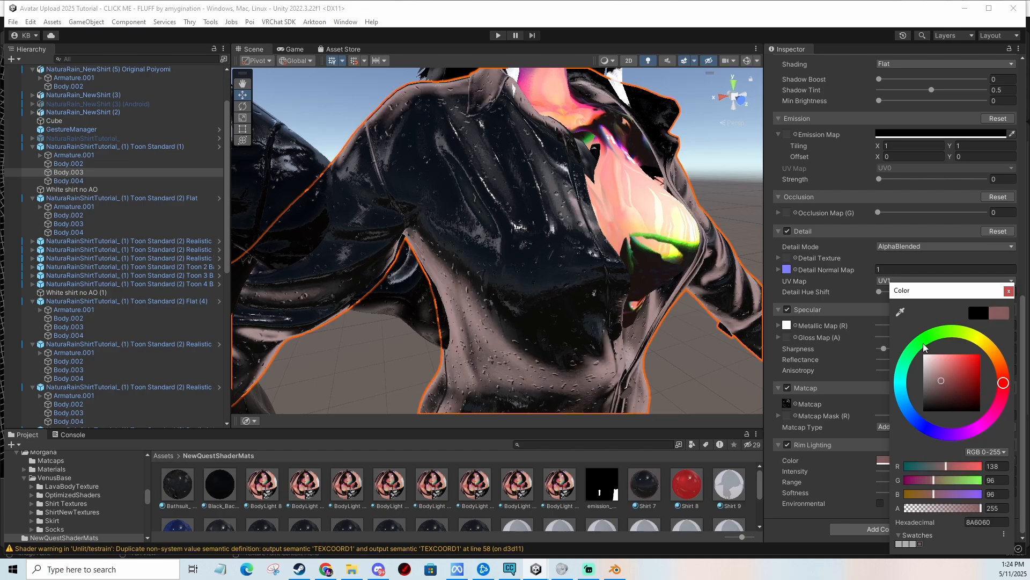
left_click_drag(923, 344, 913, 329)
scroll(636, 253, "down", 6)
middle_click_drag(639, 259, 637, 277)
scroll(635, 253, "up", 4)
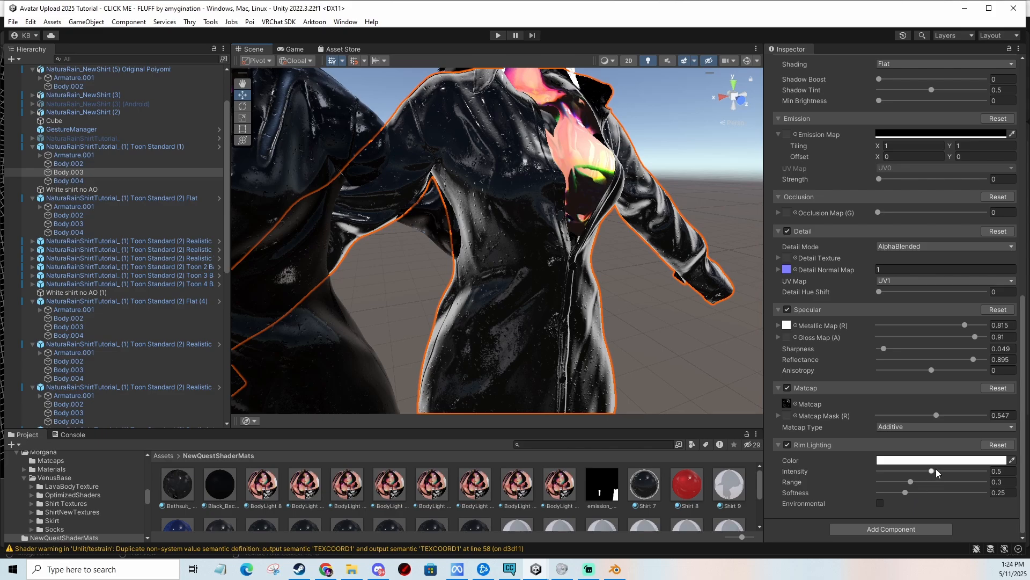
left_click_drag(933, 470, 878, 492)
middle_click_drag(490, 321, 593, 300)
scroll(556, 283, "down", 4)
scroll(607, 308, "up", 3)
Set the rim lighting colour to pure red, FF0000.
left_click(920, 459)
left_click_drag(978, 376, 1018, 327)
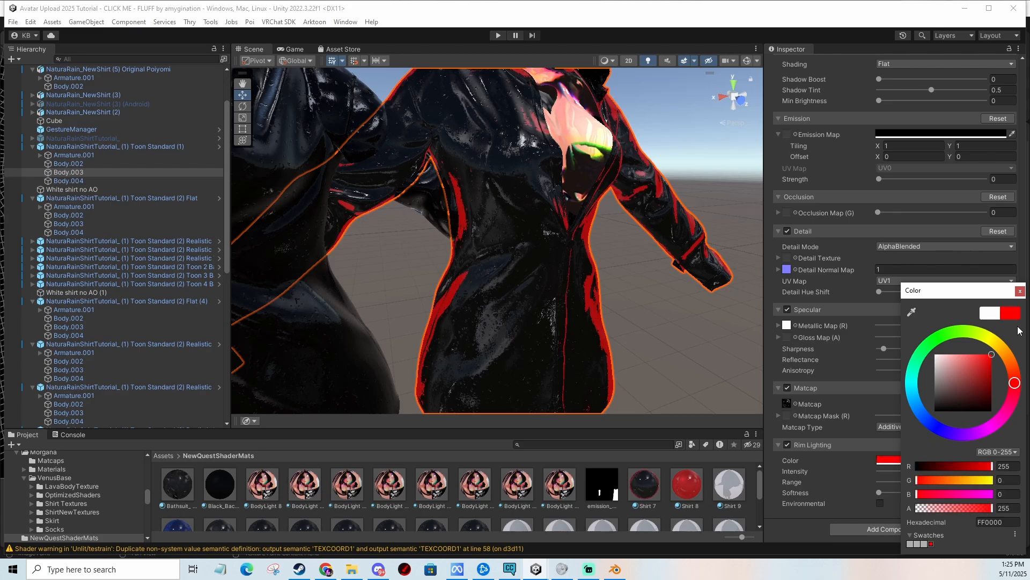
left_click(655, 323)
scroll(655, 323, "down", 3)
mouse_move(655, 323)
middle_mouse_down()
mouse_move(667, 344)
mouse_move(667, 324)
middle_mouse_up()
scroll(667, 324, "up", 3)
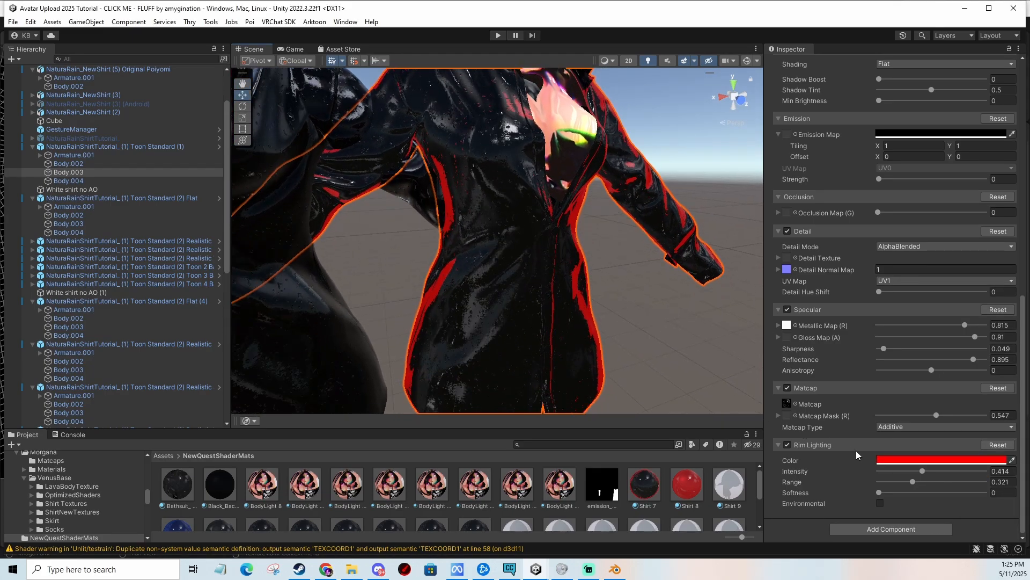
Try raising the rim Range and Softness, then undo those changes.
left_click_drag(913, 482, 950, 481)
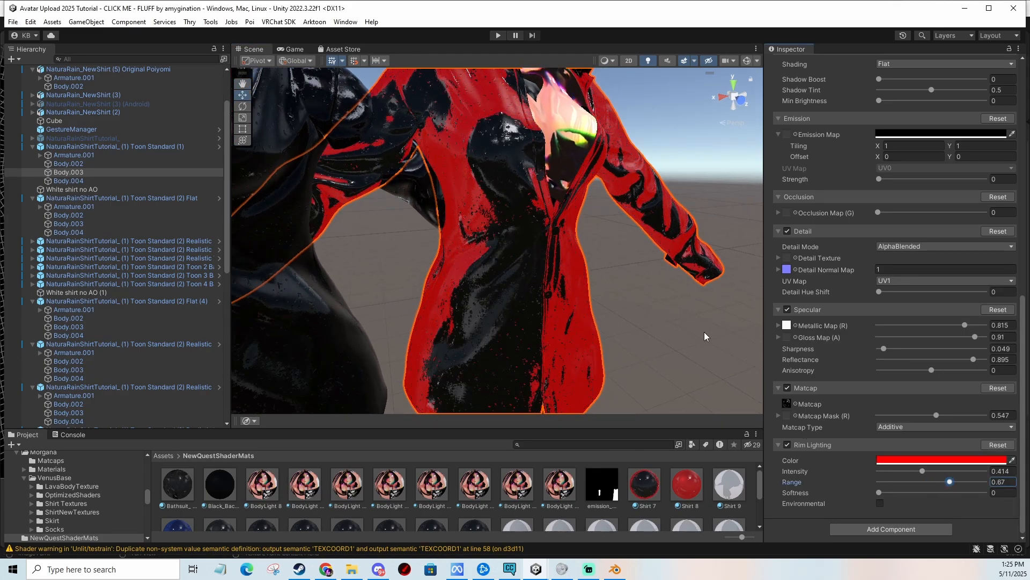
mouse_move(707, 330)
middle_mouse_down()
mouse_move(701, 341)
mouse_move(713, 323)
middle_mouse_up()
left_click_drag(924, 471, 952, 492)
key("ctrl+z")
key("ctrl+z")
scroll(600, 293, "up", 1)
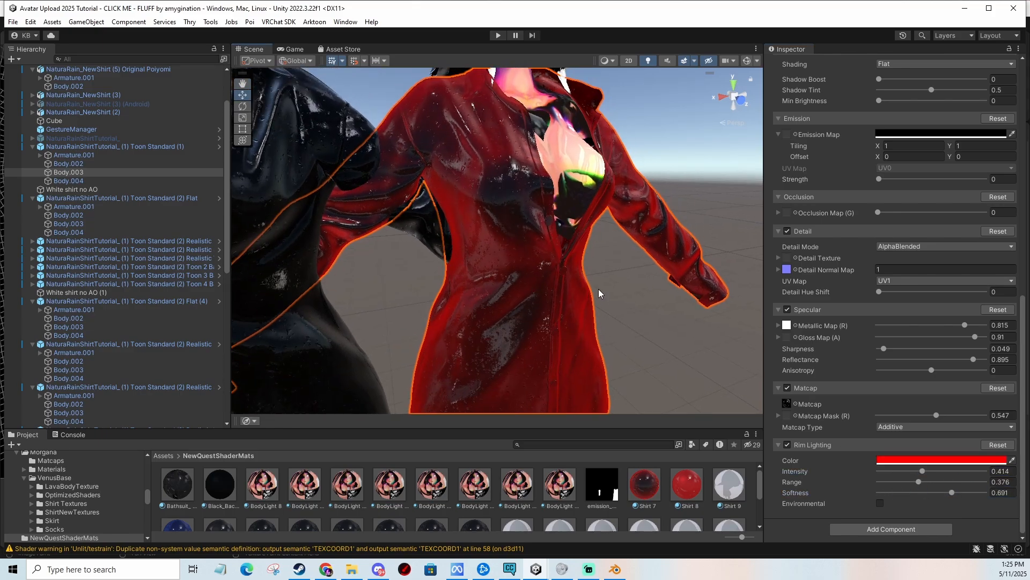
key("ctrl+z")
Set the rim colour to white FFFFFF, Softness to about 0.234 and Intensity to about 0.498.
left_click(914, 460)
left_click_drag(963, 407, 809, 263)
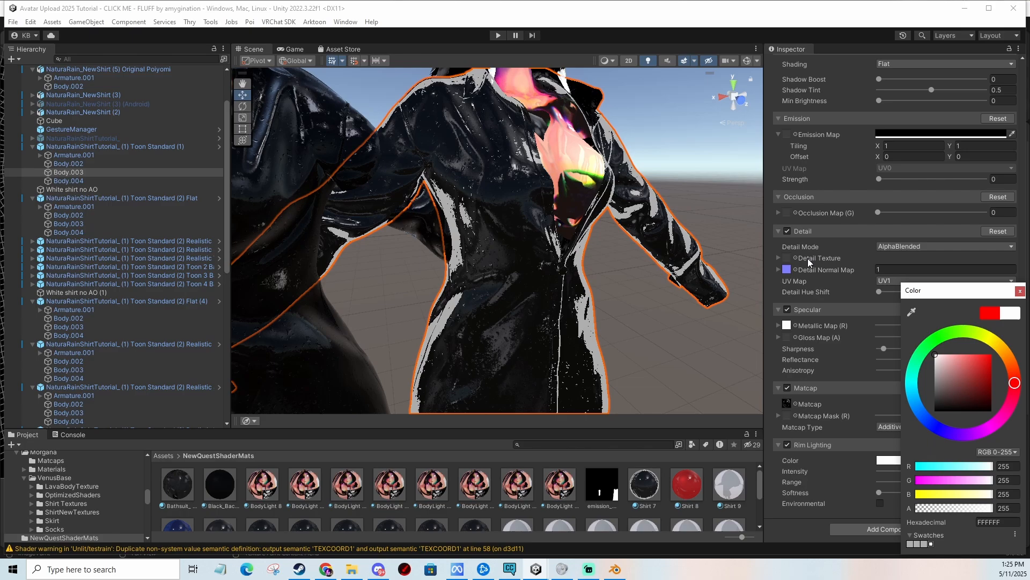
left_click(1019, 291)
left_click_drag(900, 492, 925, 482)
left_click_drag(924, 470, 939, 470)
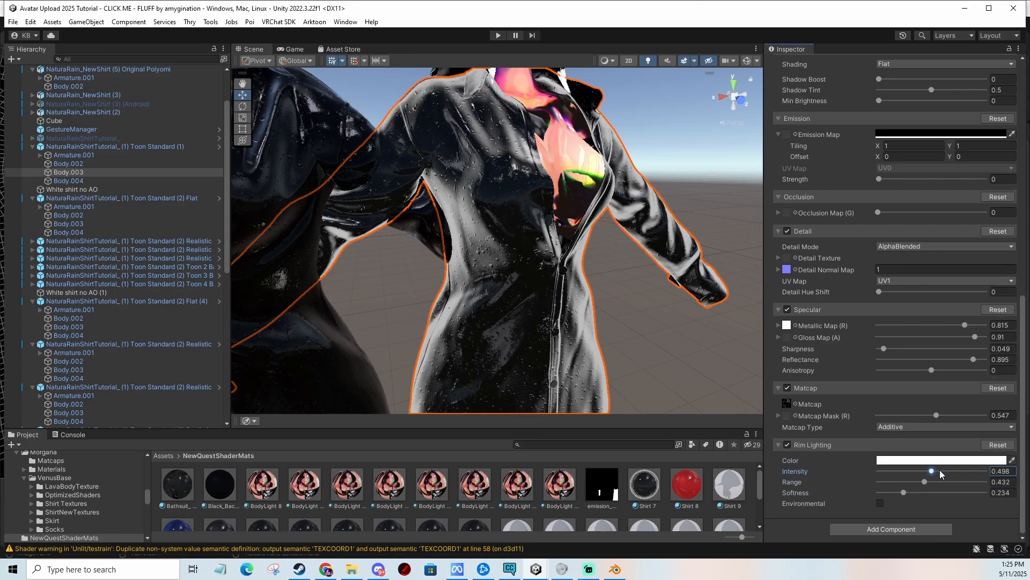
Turn Rim Lighting off on the shirt material and compare the two avatars.
left_click(788, 444)
scroll(586, 192, "down", 2)
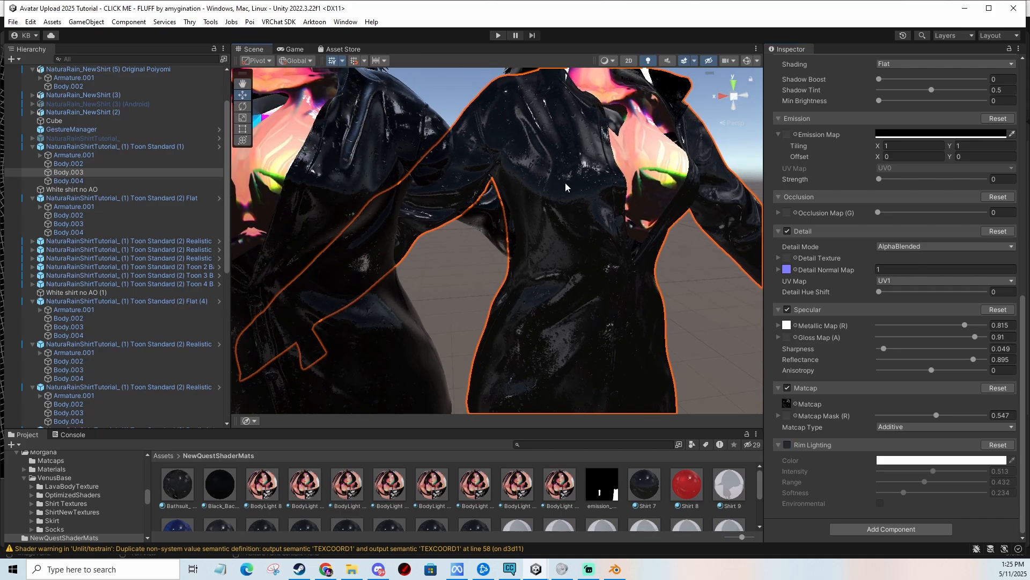
scroll(586, 192, "down", 1)
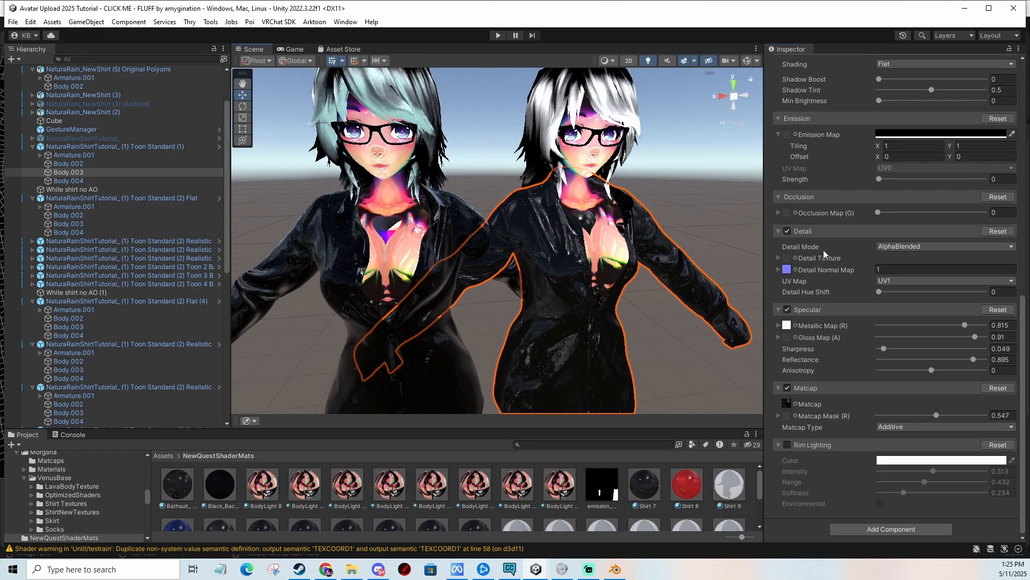
scroll(857, 296, "up", 7)
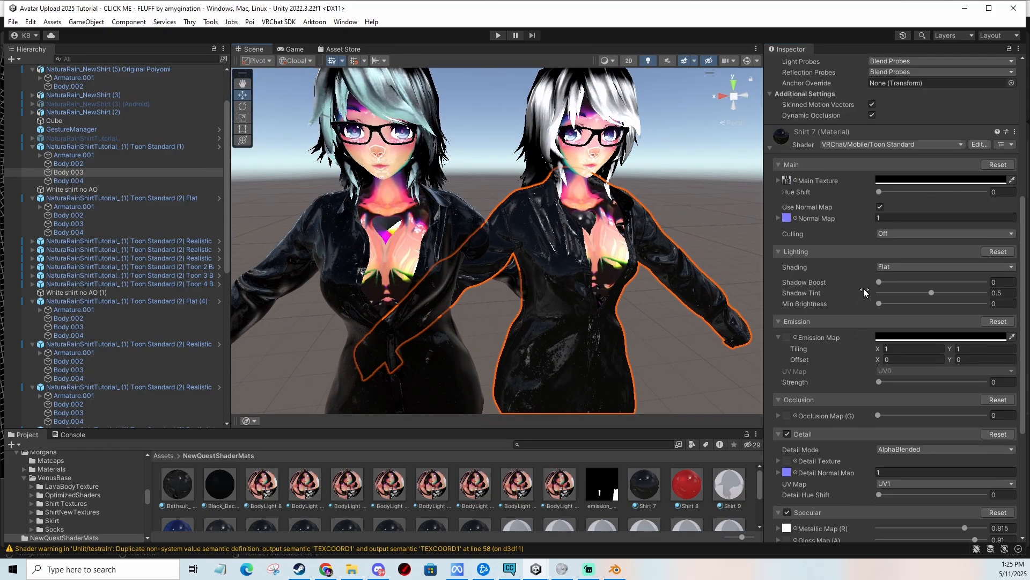
scroll(864, 301, "down", 7)
Focus on the blue jacket avatar and select its shirt to view the Shirt 10 material settings.
middle_click_drag(690, 216, 566, 230)
key("f")
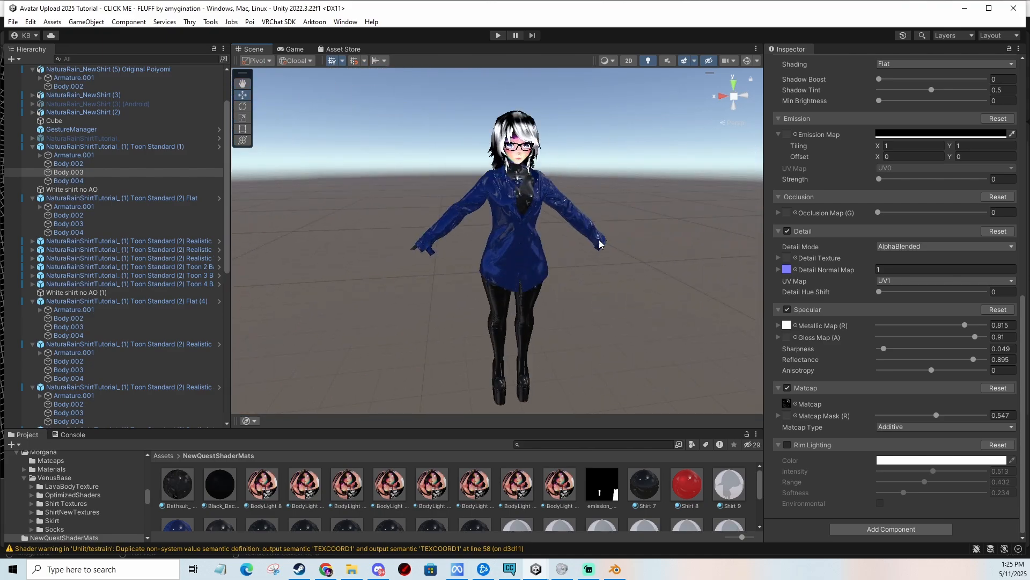
scroll(600, 244, "up", 10)
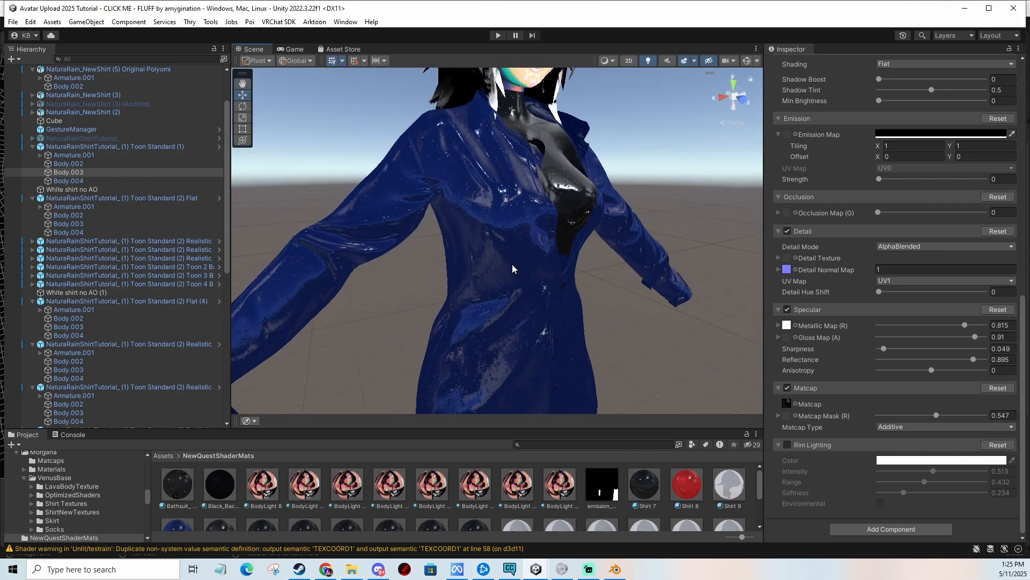
left_click(512, 264)
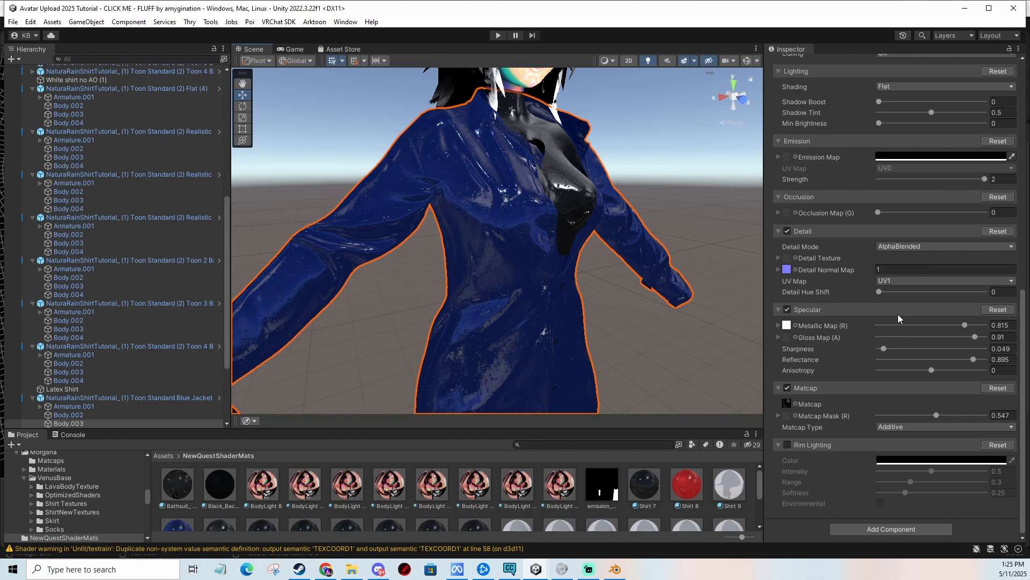
scroll(897, 316, "up", 6)
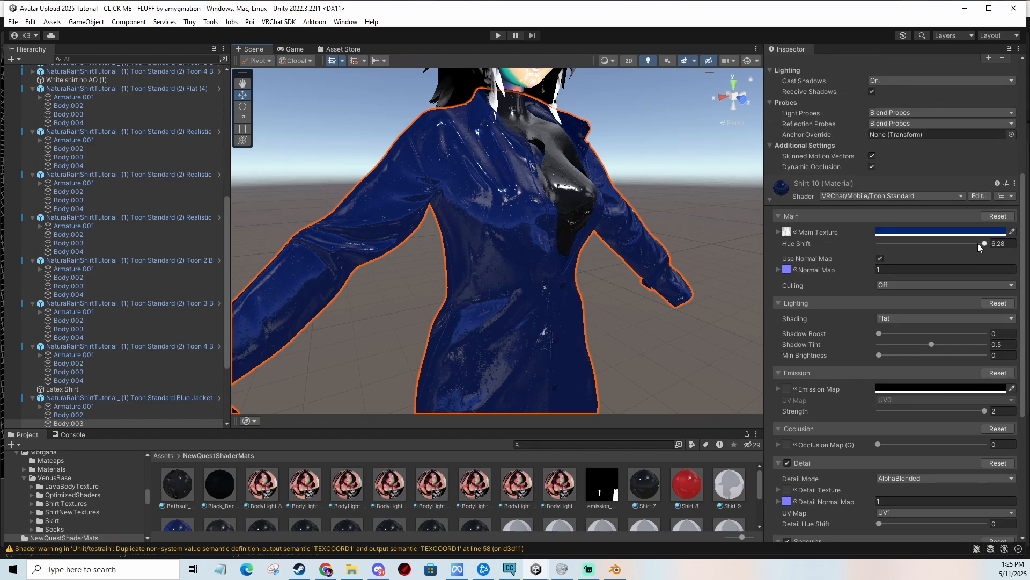
mouse_move(977, 243)
left_mouse_down()
mouse_move(878, 247)
mouse_move(996, 246)
left_mouse_up()
scroll(623, 267, "down", 5)
Deselect and examine the row of white-shirt avatars labelled by shading mode.
left_click(643, 178)
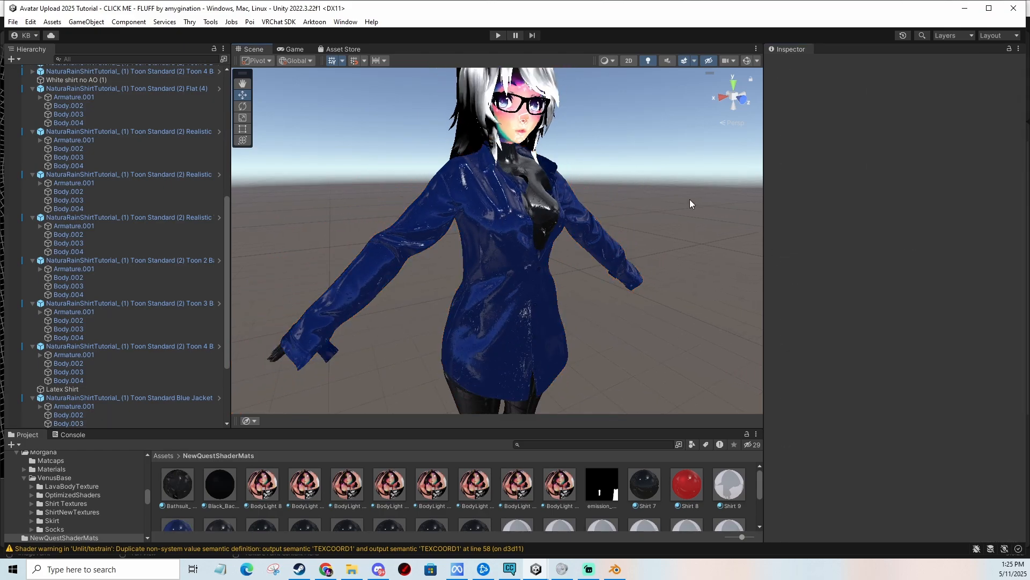
left_click_drag(690, 199, 596, 206, "alt")
middle_click_drag(596, 207, 322, 219)
middle_click_drag(661, 205, 395, 225)
left_click_drag(685, 221, 575, 220, "alt")
middle_click_drag(574, 220, 451, 218)
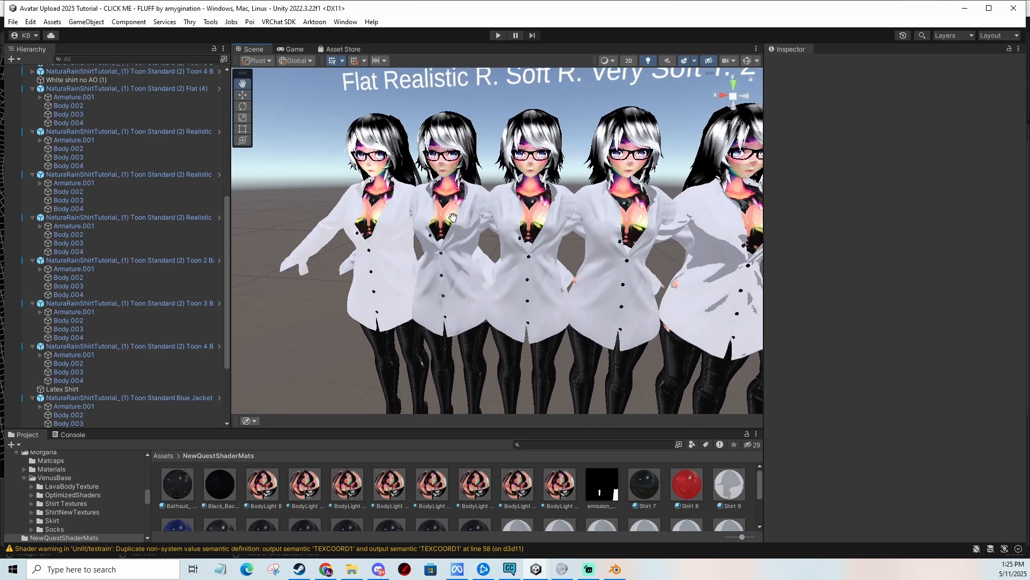
left_click_drag(450, 218, 574, 207, "alt")
scroll(579, 209, "down", 5)
middle_click_drag(584, 213, 516, 217)
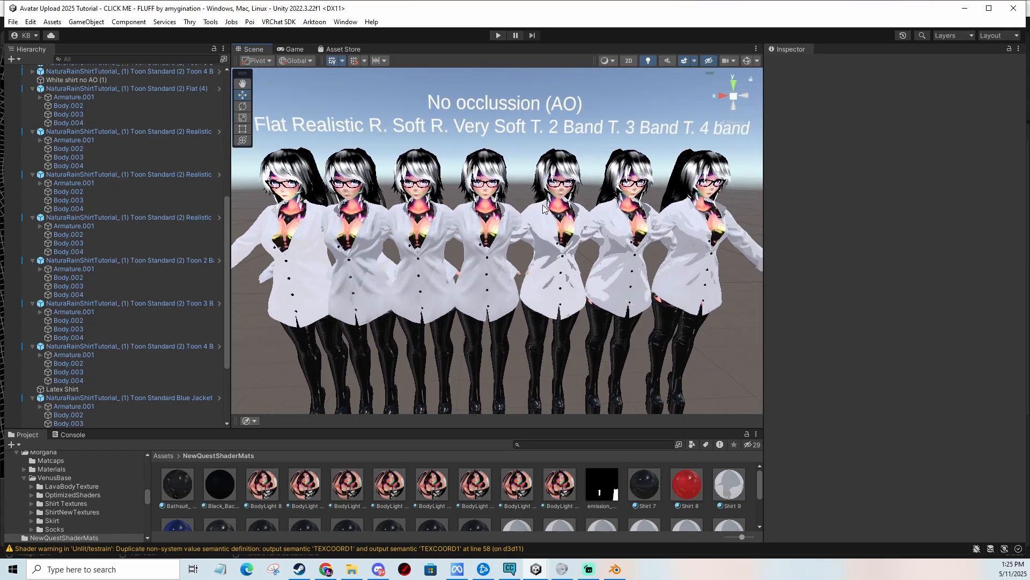
left_click_drag(515, 217, 541, 192, "alt")
scroll(541, 196, "down", 1)
middle_click_drag(541, 191, 541, 181)
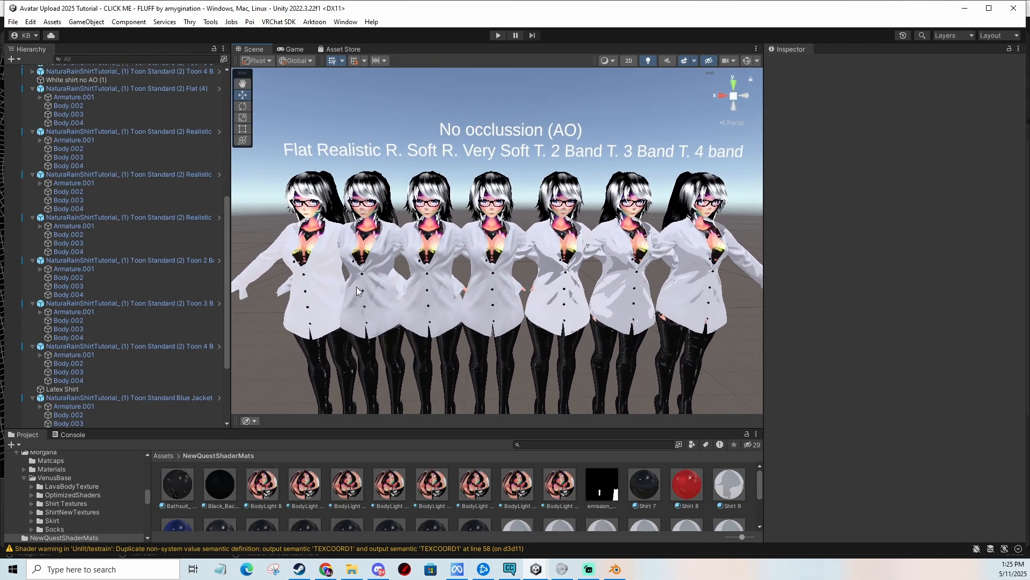
Select the first avatar's shirt and check the shading mode options of its Shirt 9 material without changing them.
left_click(299, 291)
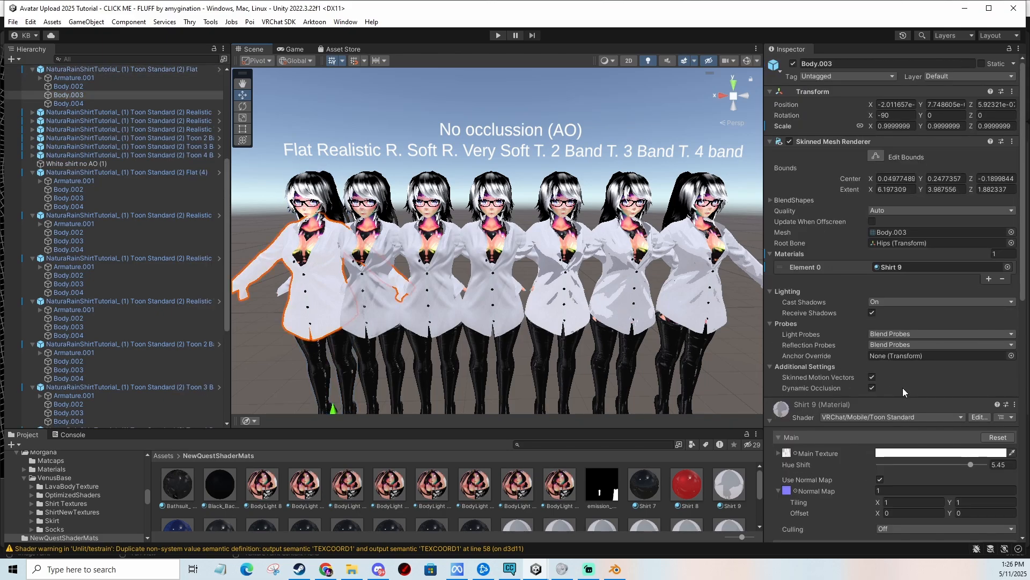
scroll(907, 389, "down", 10)
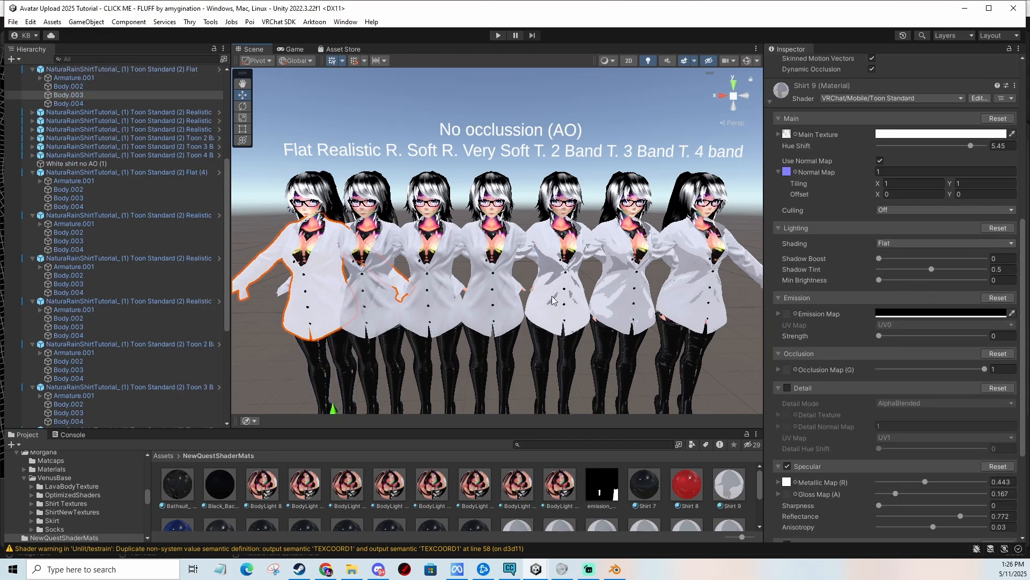
left_click(900, 242)
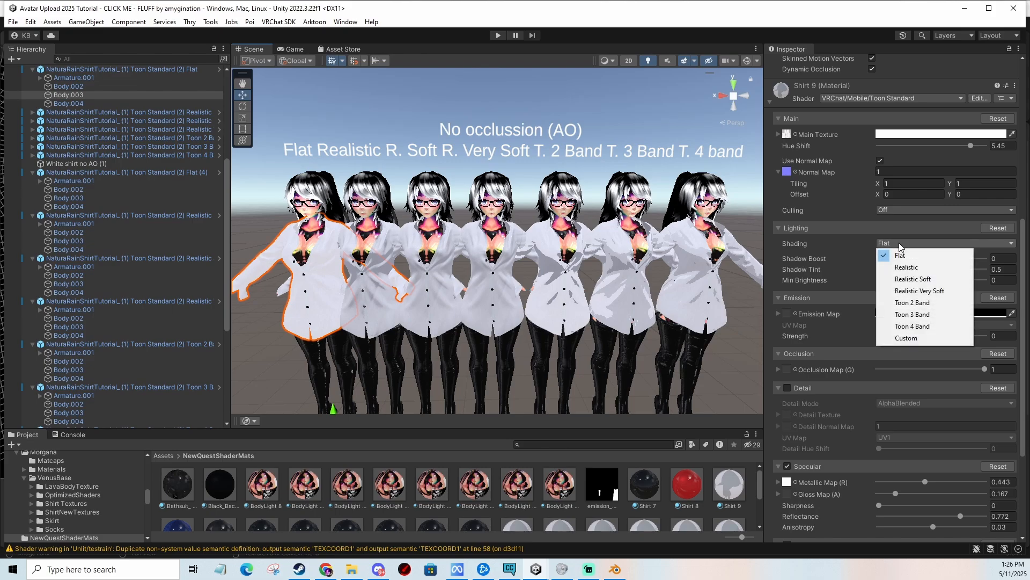
key("Escape")
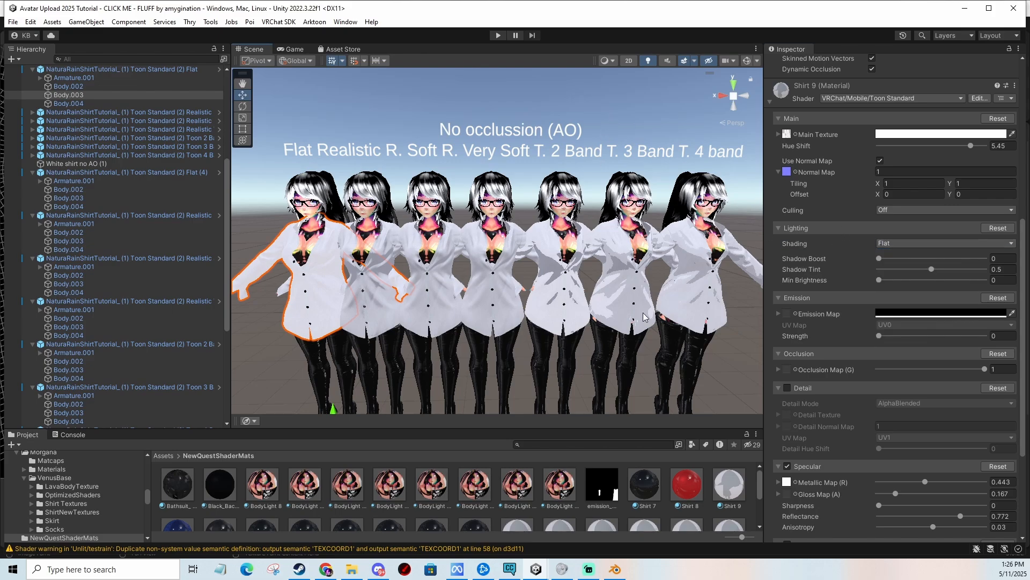
Examine the shading of the white shirts across the row of avatars up close.
middle_click_drag(556, 278, 563, 278)
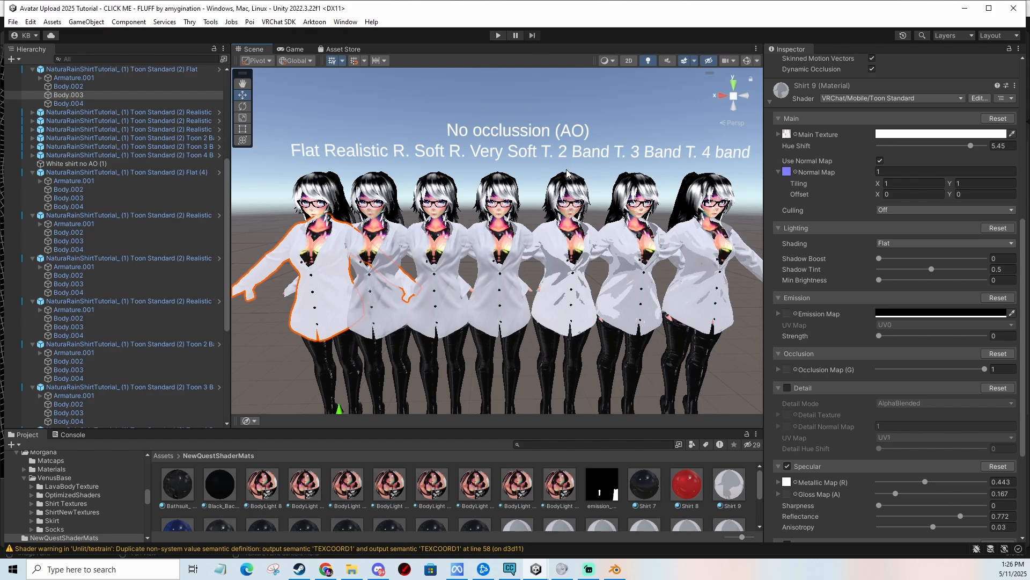
scroll(455, 236, "up", 8)
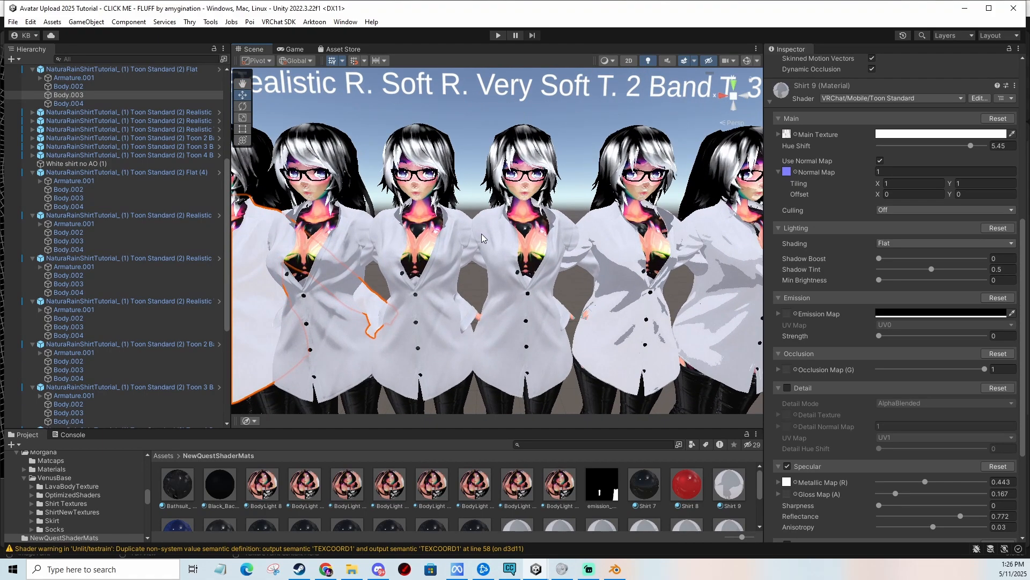
middle_click_drag(496, 231, 513, 233)
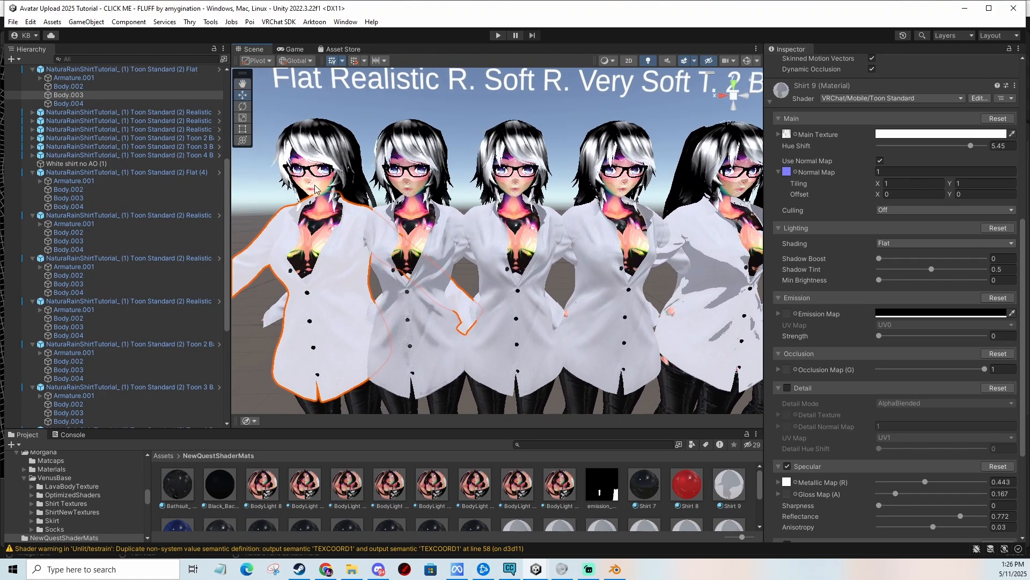
middle_click_drag(456, 218, 483, 215)
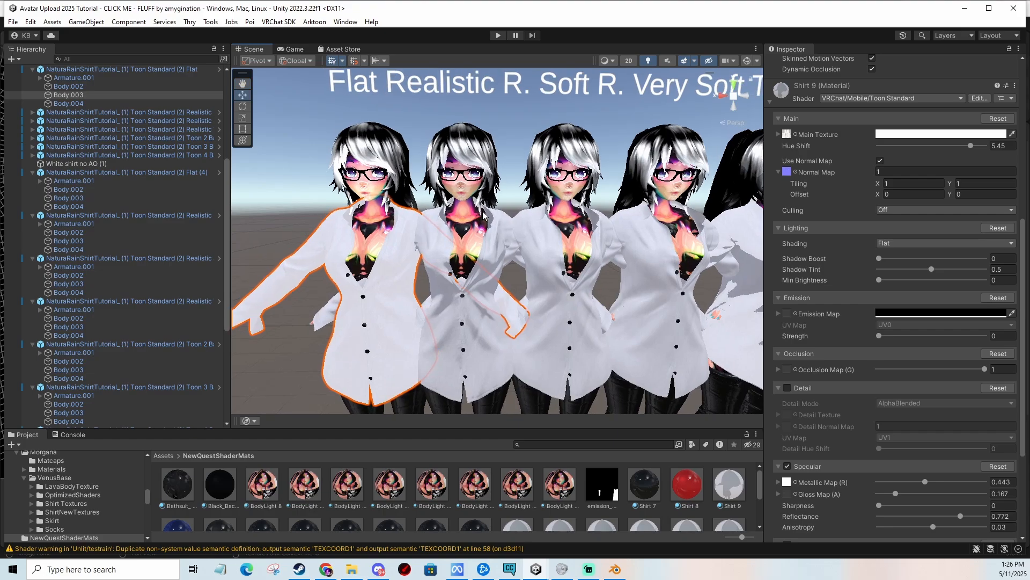
middle_click_drag(570, 188, 548, 194)
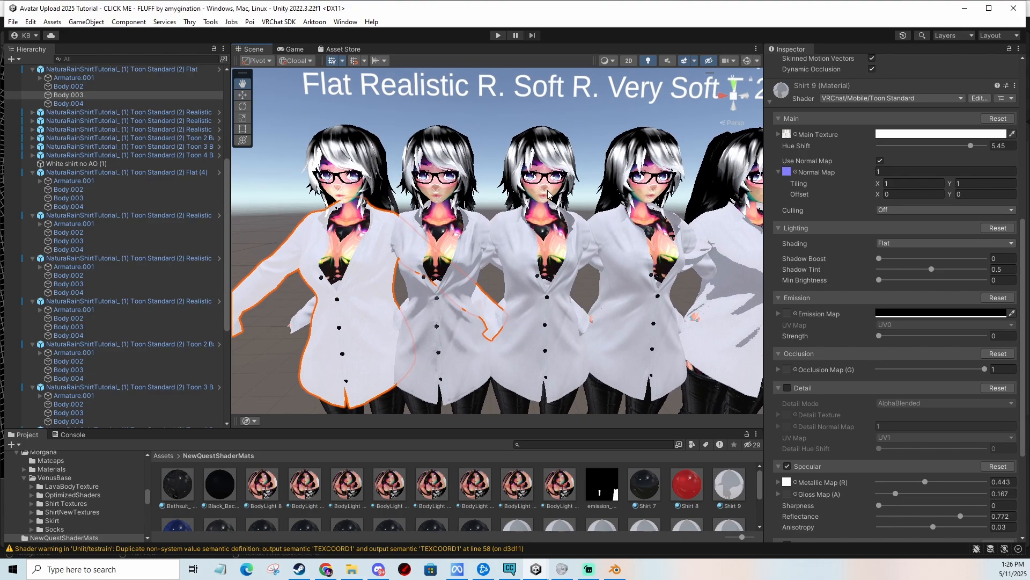
middle_click_drag(328, 185, 384, 184)
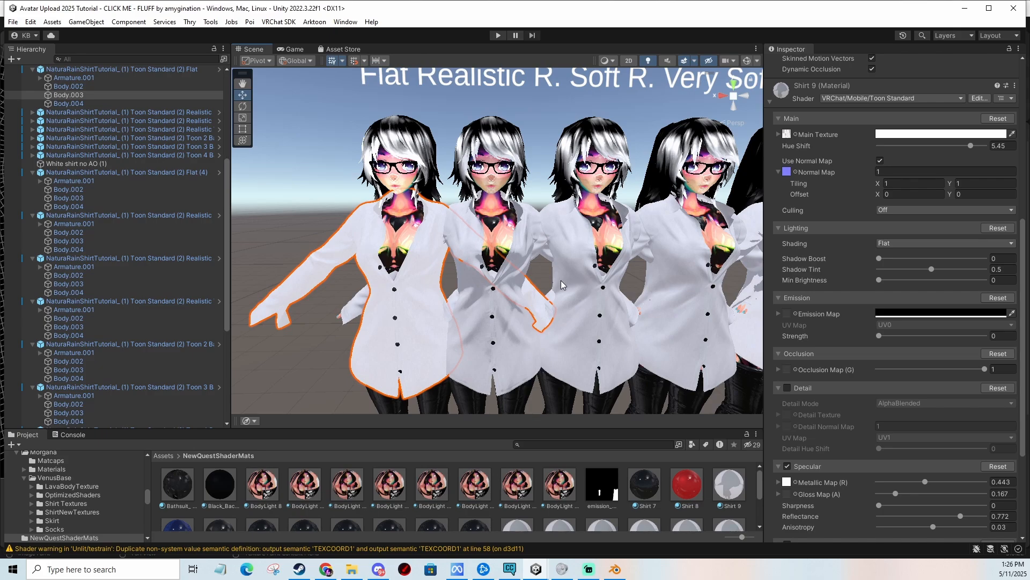
middle_click_drag(561, 284, 484, 273)
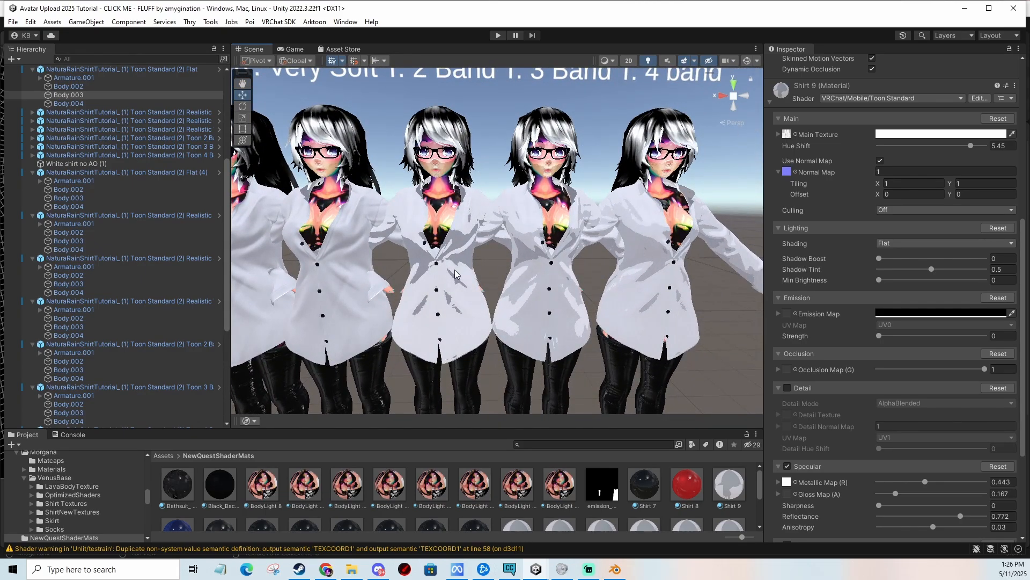
right_click(585, 273)
middle_click_drag(588, 262, 583, 266)
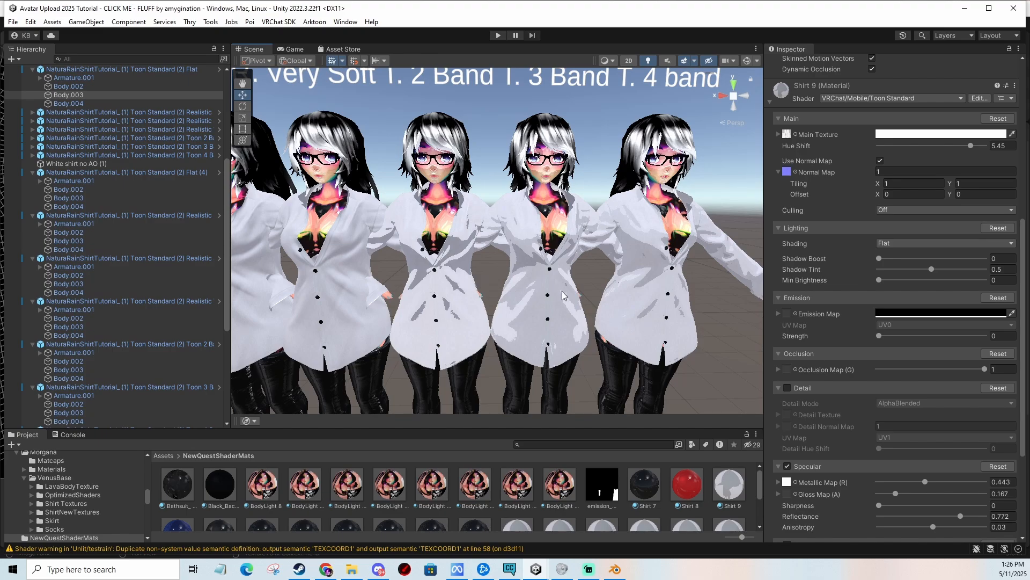
scroll(564, 296, "down", 6)
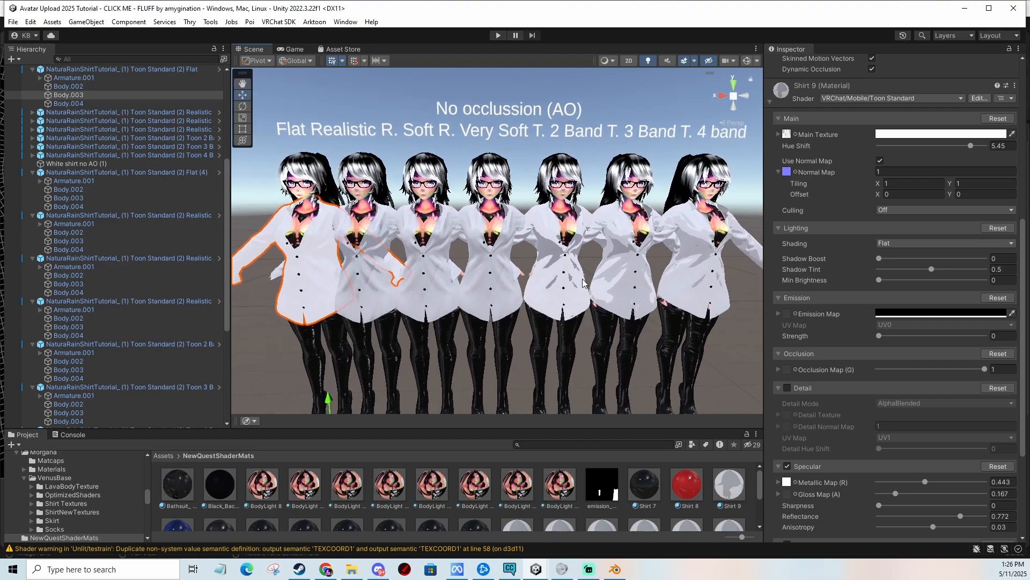
middle_click_drag(584, 283, 570, 281)
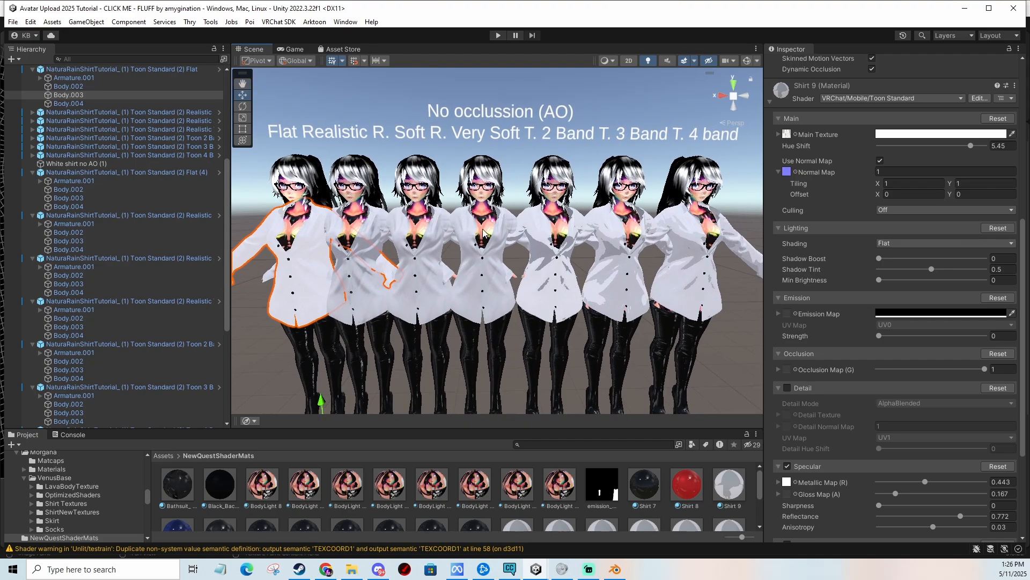
left_click(453, 261)
scroll(572, 273, "up", 6)
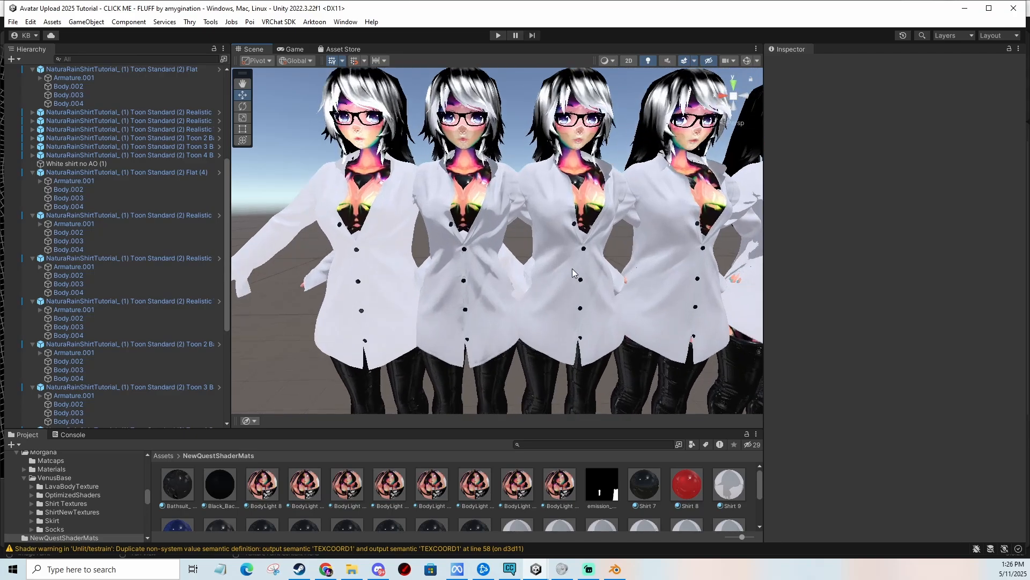
middle_click_drag(572, 268, 555, 256)
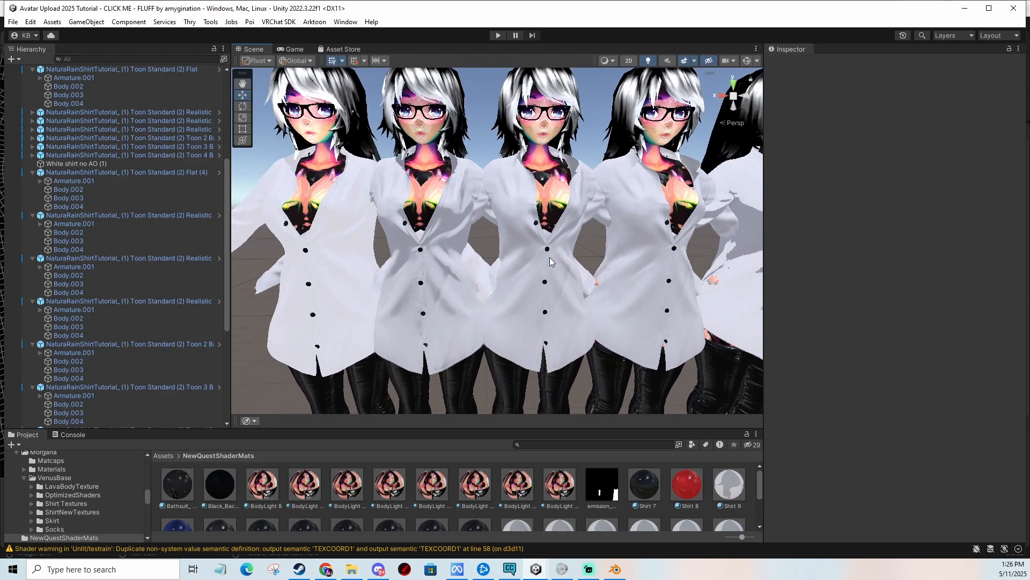
left_click(454, 245)
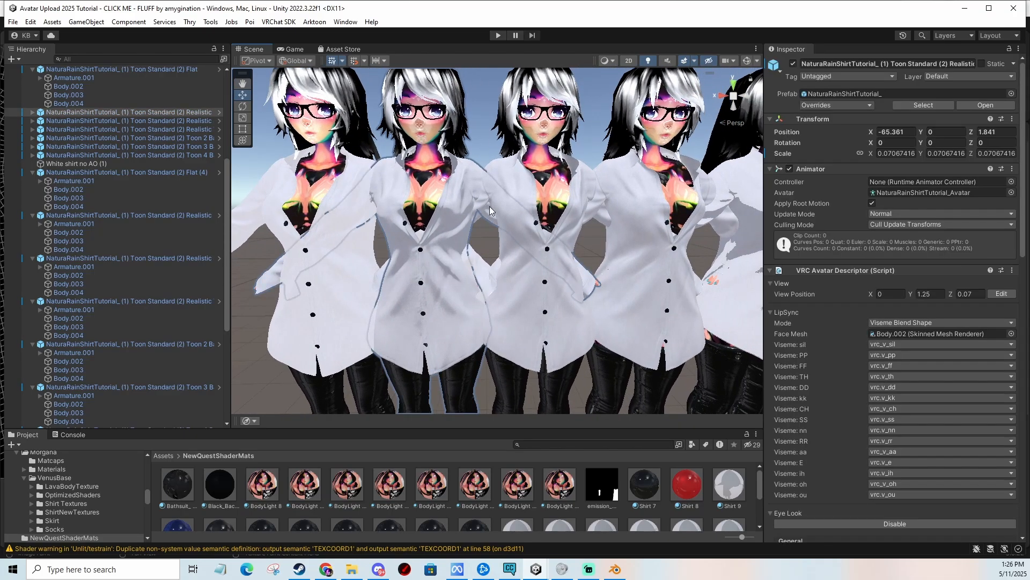
middle_click_drag(489, 206, 477, 251)
scroll(497, 253, "down", 3)
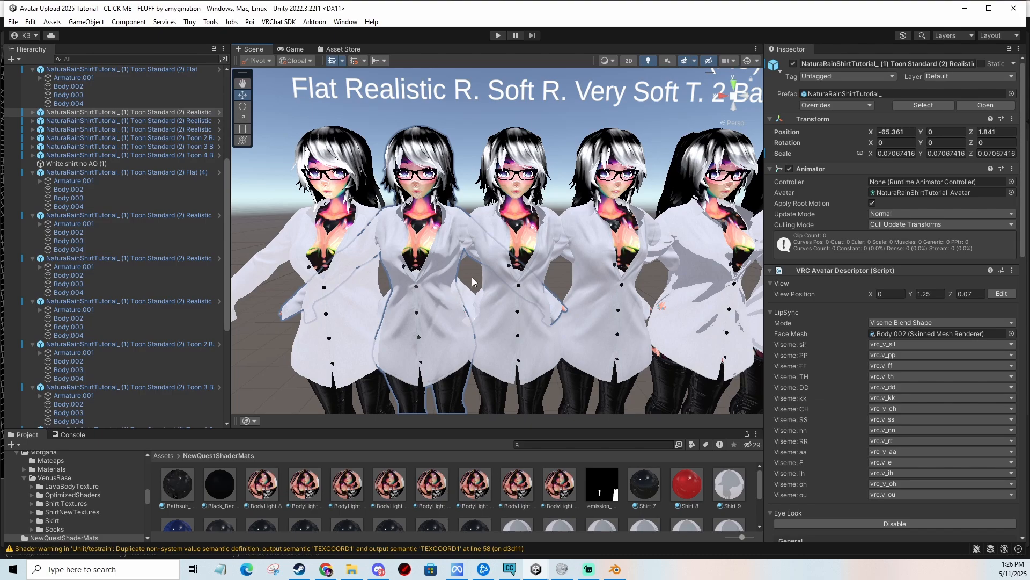
left_click(472, 277)
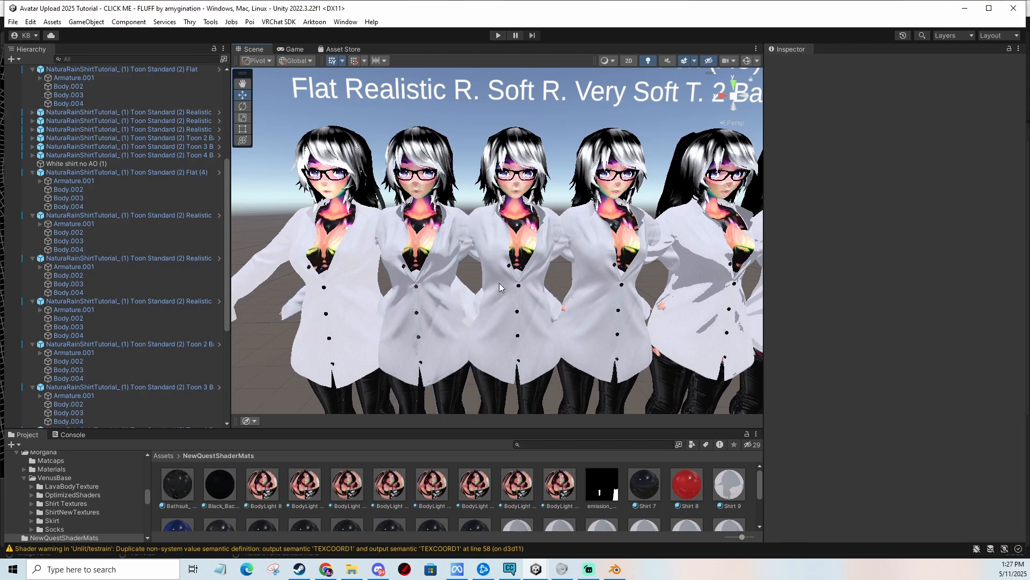
scroll(591, 283, "up", 5)
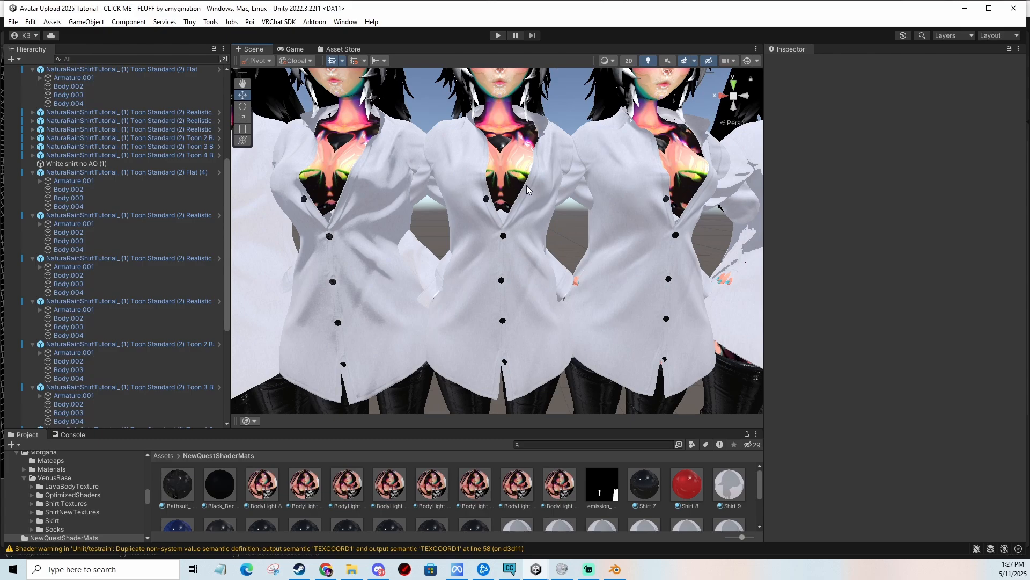
Set the Normal Map strength to 2 on the Realistic Very Soft avatar's shirt material, Shirt 20.
left_click(617, 218)
scroll(986, 408, "down", 2)
left_click(913, 433)
type("2")
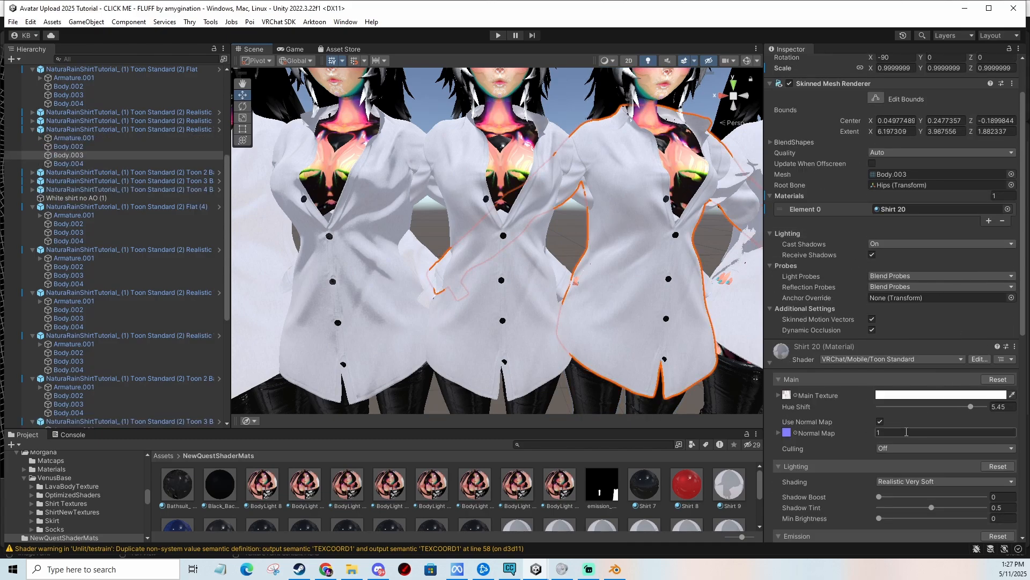
Set the Normal Map strength to 2 on the Realistic Soft avatar's shirt material, Shirt 19.
left_click(466, 214)
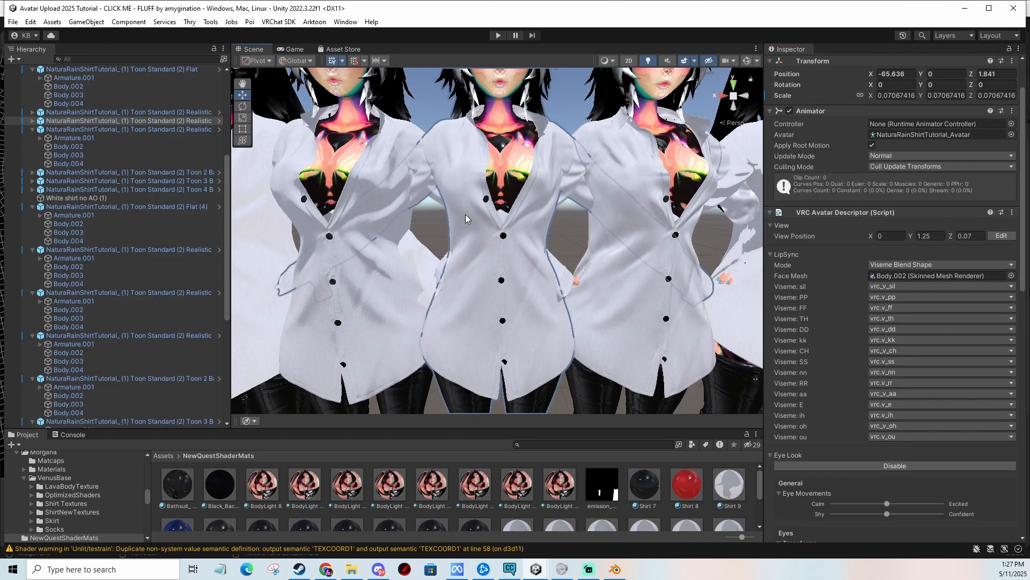
left_click(465, 214)
left_click(894, 432)
type("2")
Set the Normal Map strength to 2 on the Realistic avatar's shirt material, Shirt 18.
left_click(384, 247)
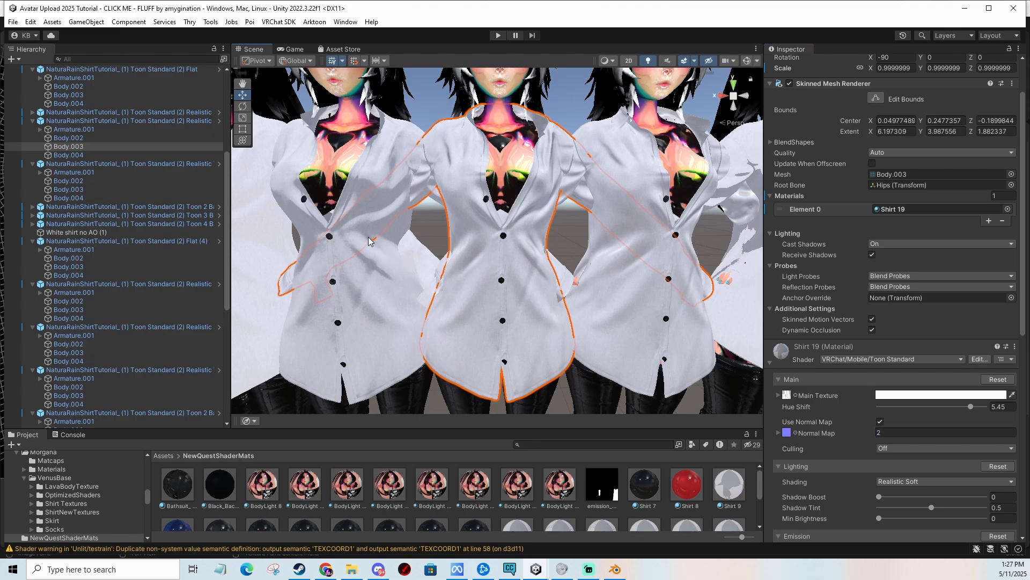
left_click(387, 247)
left_click(910, 433)
type("2")
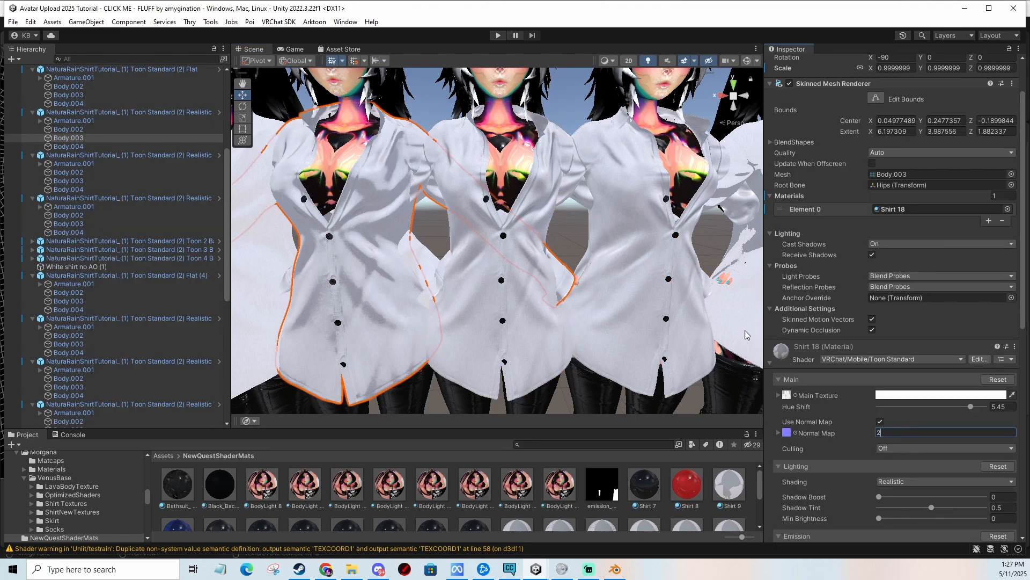
Compare the wrinkle detail on the normal-mapped shirts close up.
left_click(429, 232)
scroll(440, 231, "down", 2)
middle_click_drag(458, 230, 571, 244)
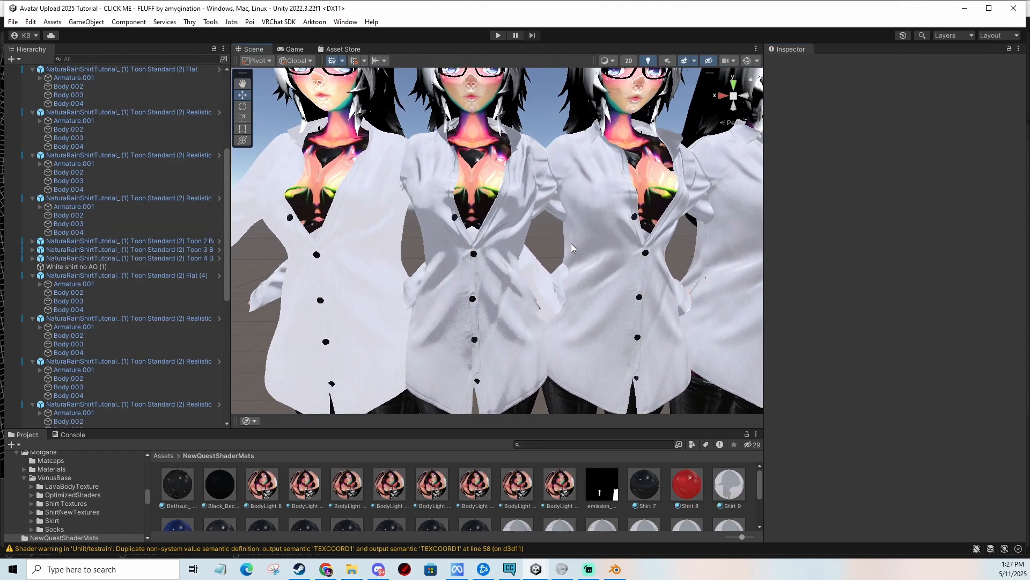
scroll(573, 246, "up", 2)
middle_click_drag(593, 282, 574, 259)
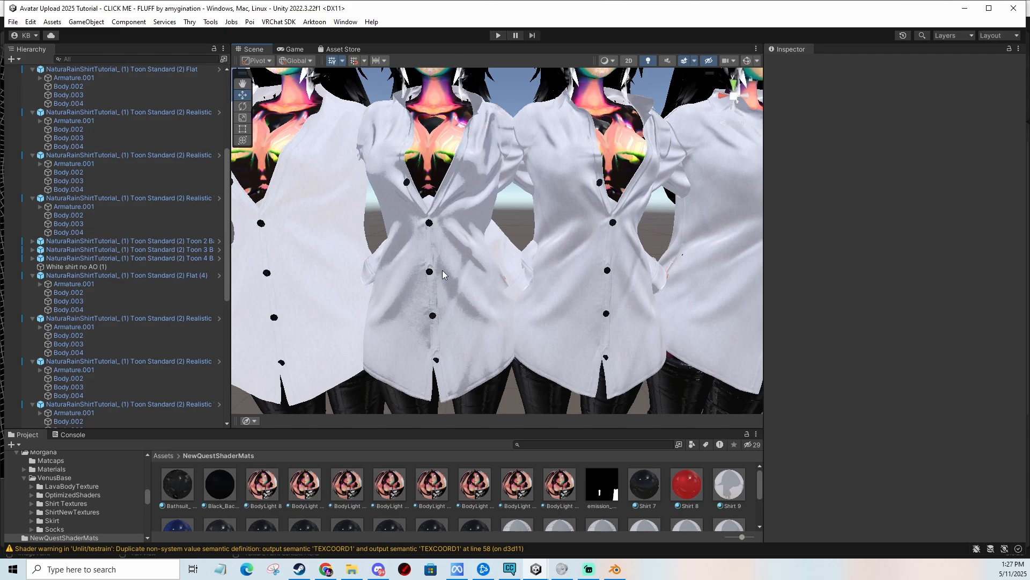
middle_click_drag(487, 239, 497, 258)
middle_click_drag(607, 316, 504, 301)
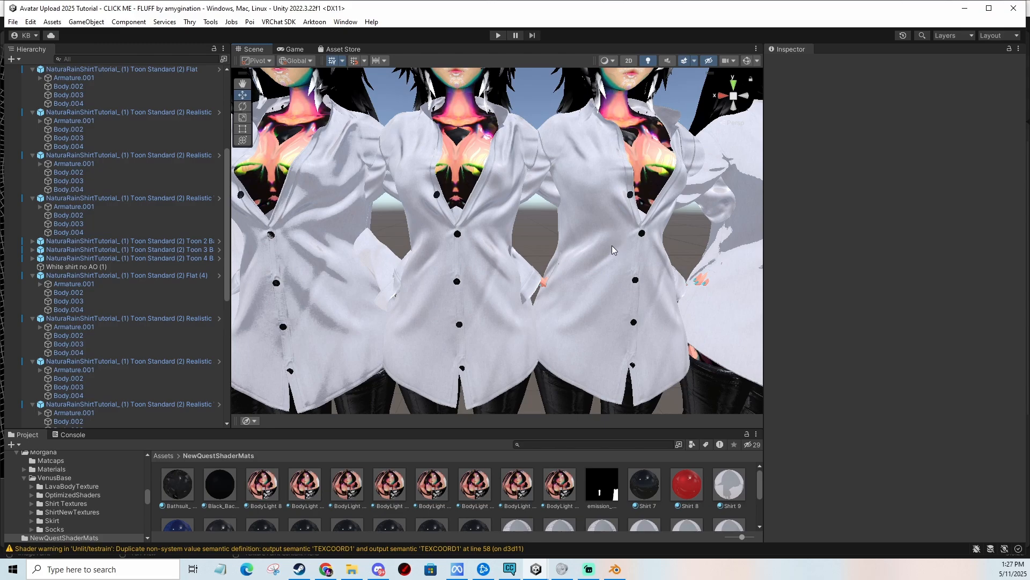
middle_click_drag(612, 248, 548, 193)
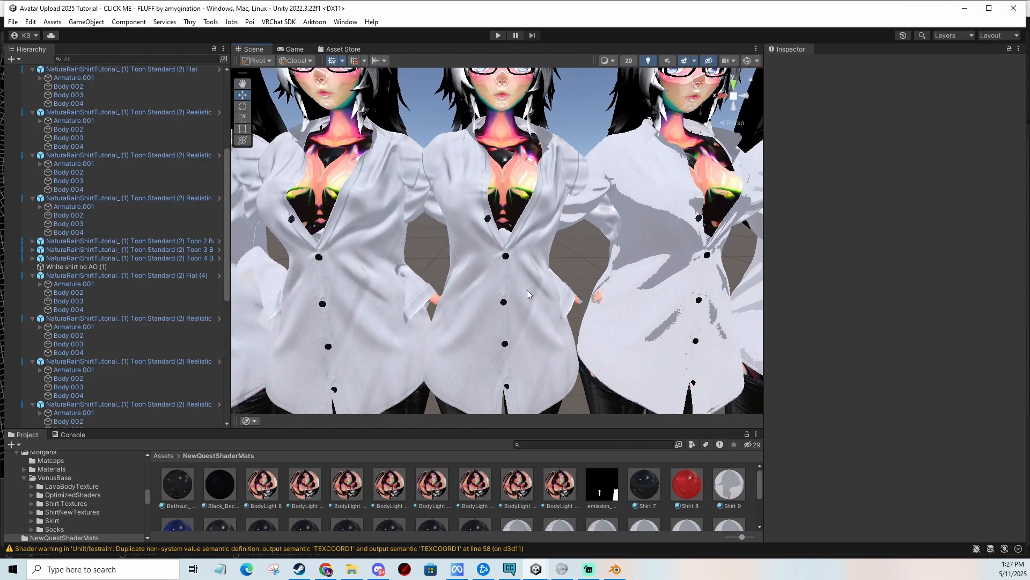
middle_click_drag(527, 289, 671, 286)
Select the Realistic Soft and Realistic Very Soft shirts in turn to check their material settings.
left_click(571, 233)
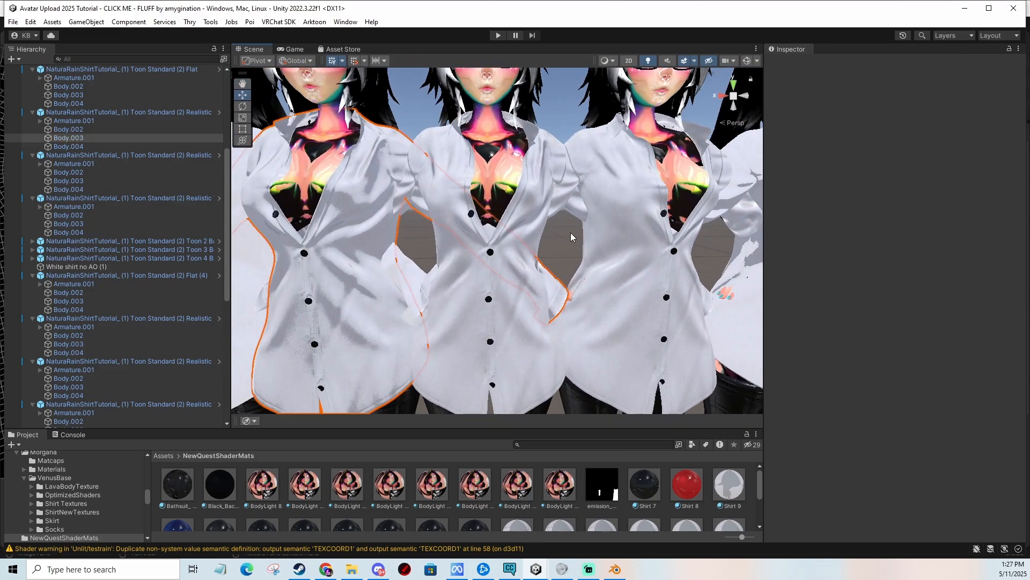
left_click(571, 233)
left_click(571, 234)
left_click(571, 237)
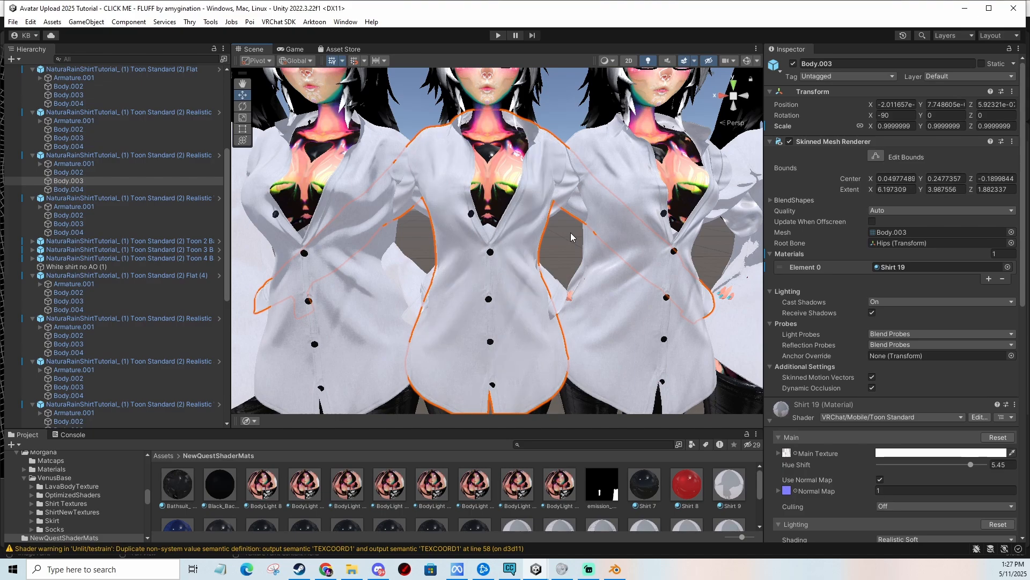
left_click(571, 237)
left_click(571, 237)
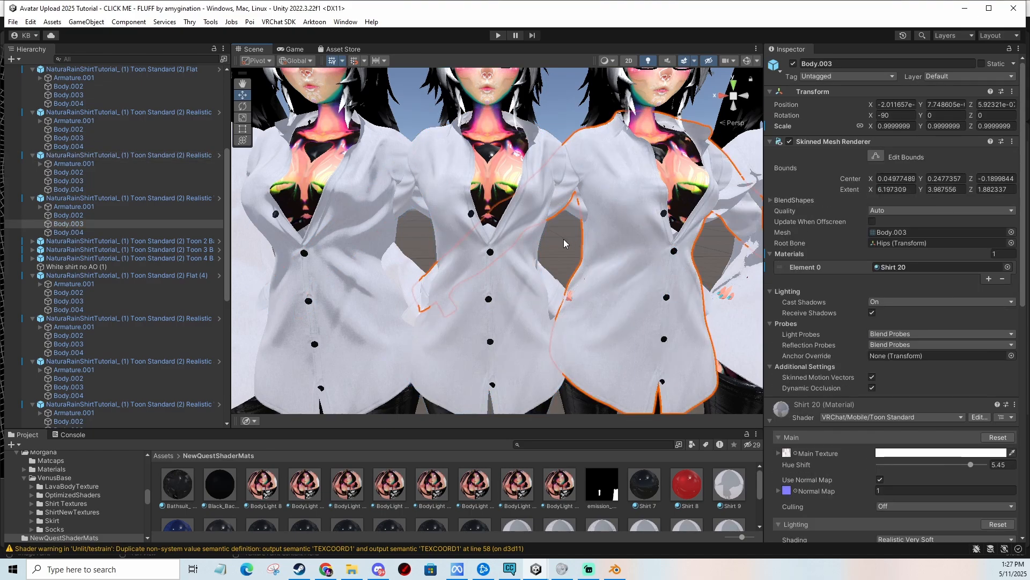
left_click(563, 240)
Examine the whole row of avatars' shirts to compare the shading modes.
scroll(564, 243, "down", 6)
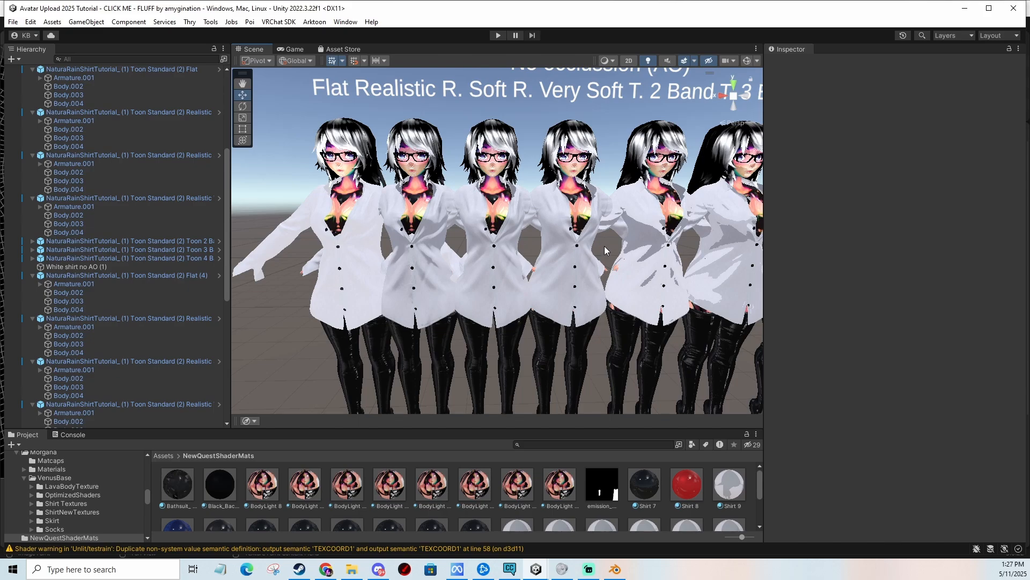
middle_click_drag(606, 246, 567, 275)
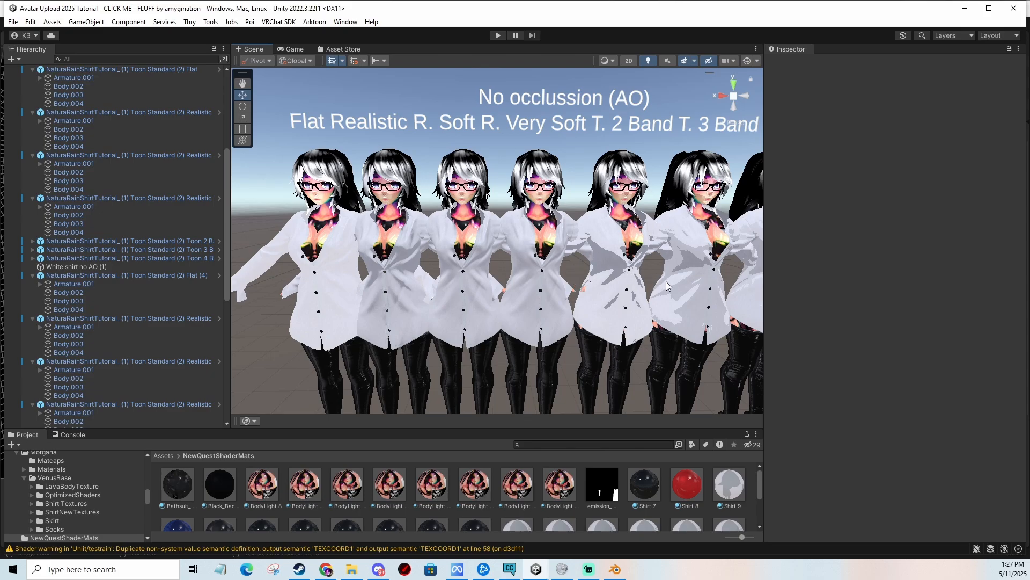
mouse_move(667, 276)
middle_mouse_down()
mouse_move(487, 279)
mouse_move(514, 267)
middle_mouse_up()
mouse_move(697, 260)
middle_mouse_down()
mouse_move(525, 253)
mouse_move(556, 261)
mouse_move(462, 275)
mouse_move(423, 263)
mouse_move(458, 268)
mouse_move(522, 243)
middle_mouse_up()
scroll(423, 263, "down", 1)
scroll(543, 267, "up", 2)
scroll(312, 262, "up", 4)
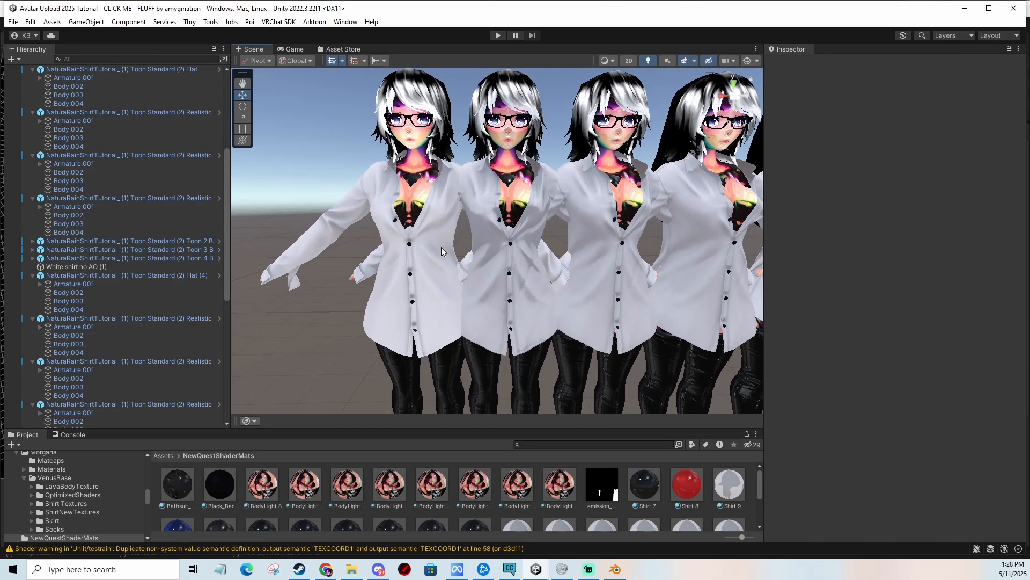
middle_click_drag(682, 259, 483, 263)
scroll(513, 253, "down", 2)
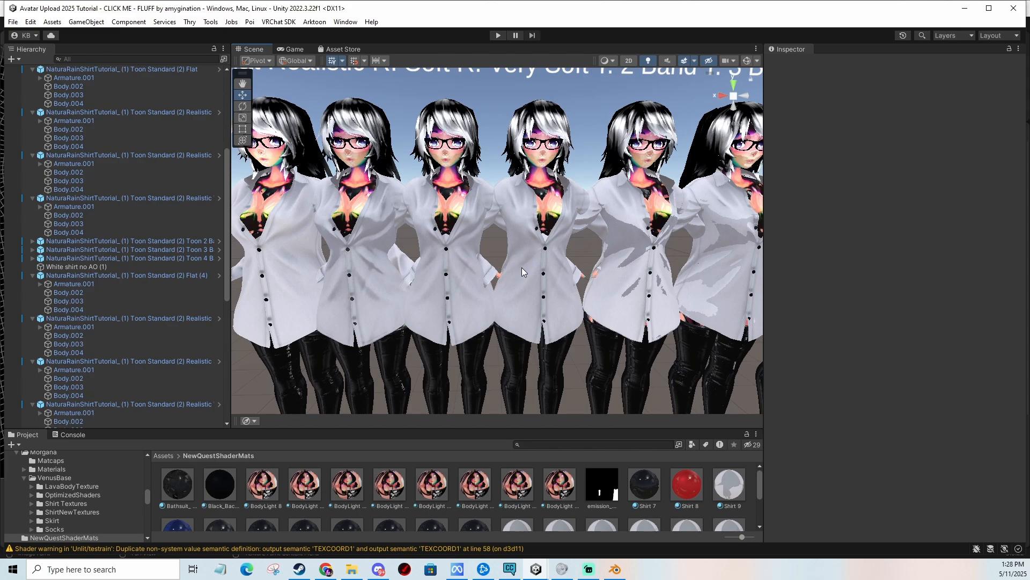
Examine the row of white-shirted avatars with occlusion from several angles to compare their shading.
scroll(521, 267, "down", 1)
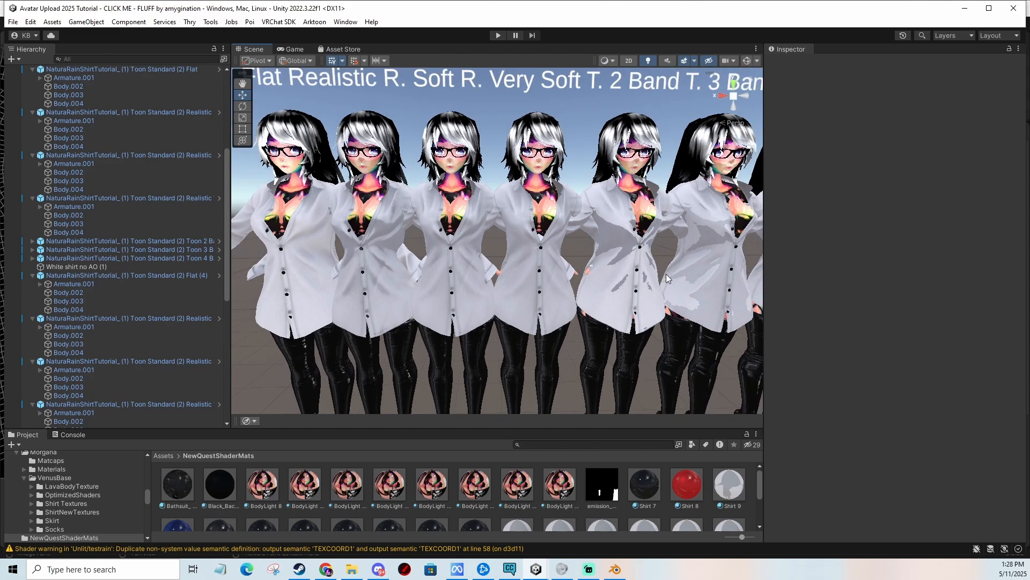
middle_click_drag(665, 274, 542, 263)
scroll(542, 262, "up", 4)
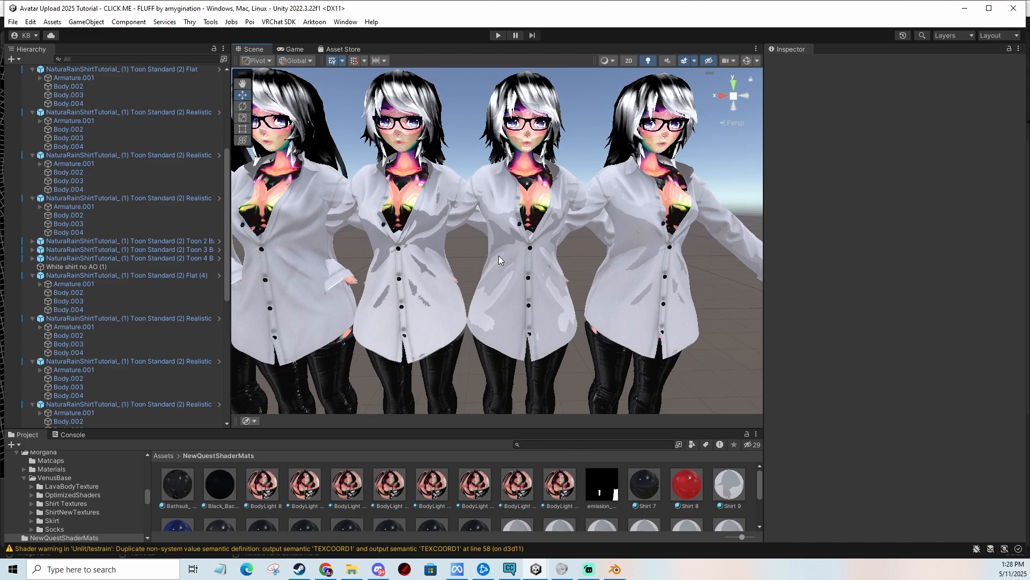
middle_click_drag(563, 271, 533, 272)
left_click(484, 264)
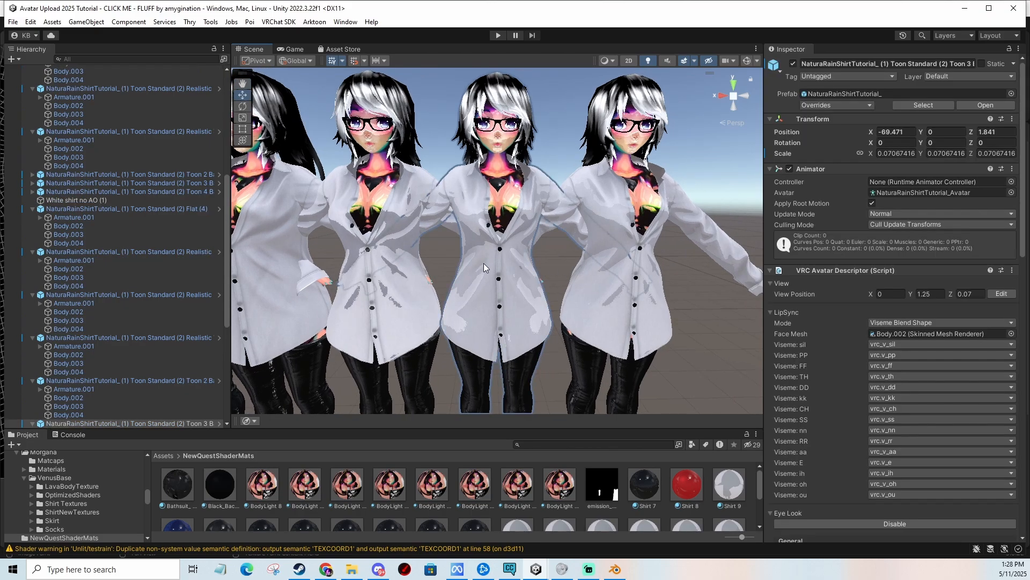
left_click(443, 244)
middle_click_drag(442, 243, 584, 256)
scroll(462, 273, "down", 4)
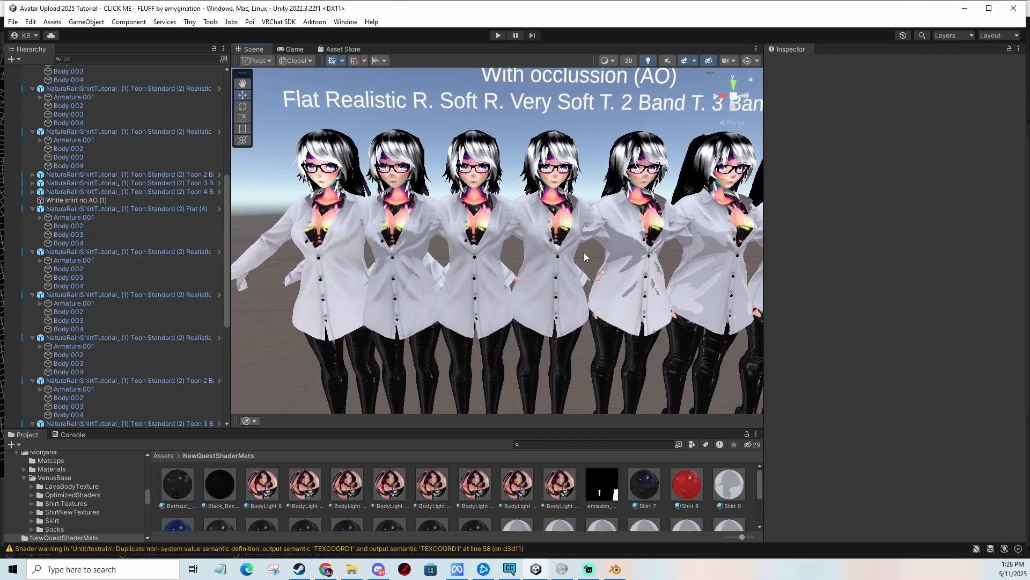
Move over to the row of black-shirted avatars and compare their shading modes.
middle_click_drag(679, 236, 591, 245)
scroll(590, 246, "down", 3)
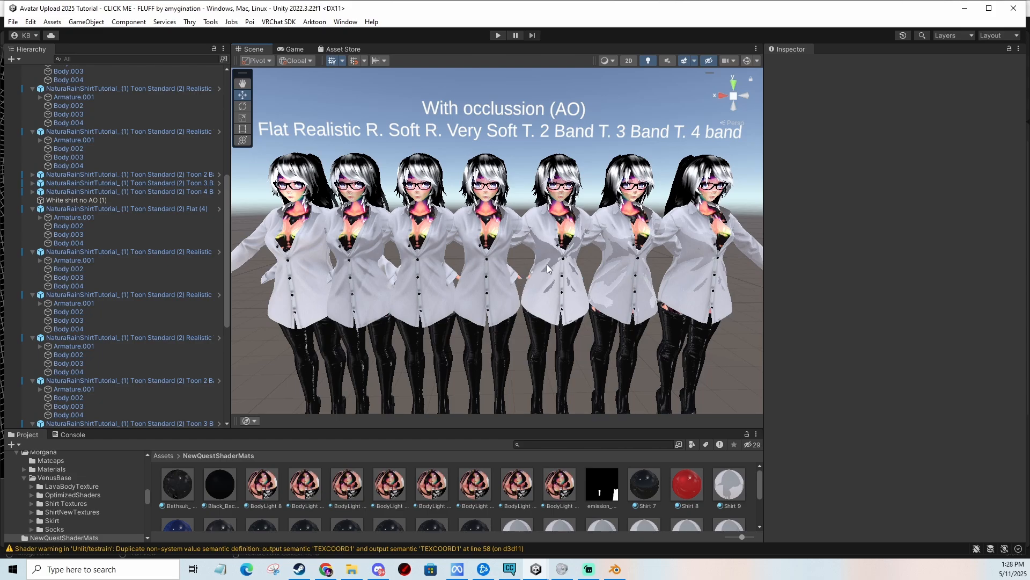
middle_click_drag(658, 274, 293, 300)
middle_click_drag(605, 266, 418, 254)
middle_click_drag(644, 252, 504, 253)
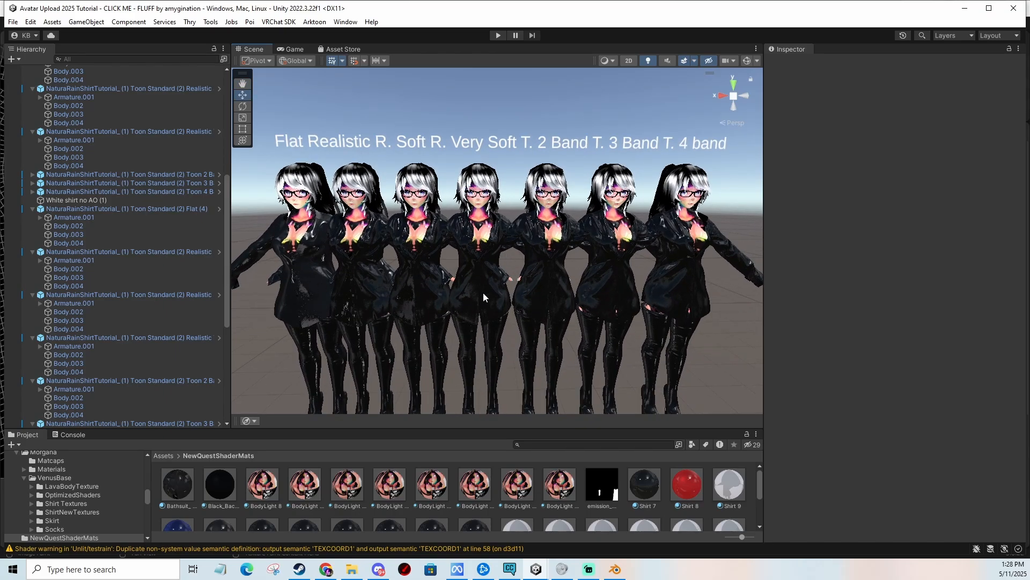
scroll(525, 282, "up", 5)
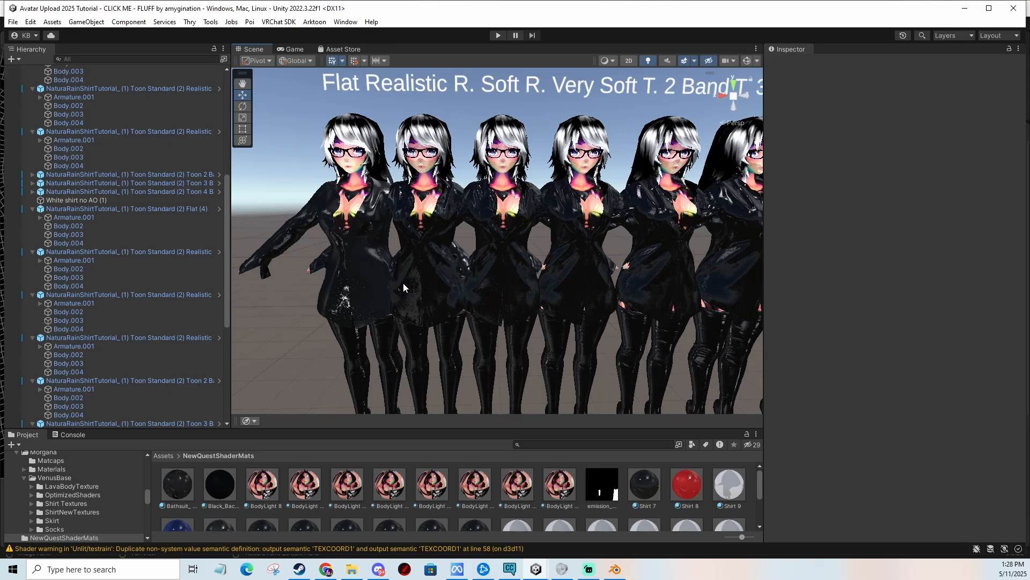
scroll(489, 260, "down", 3)
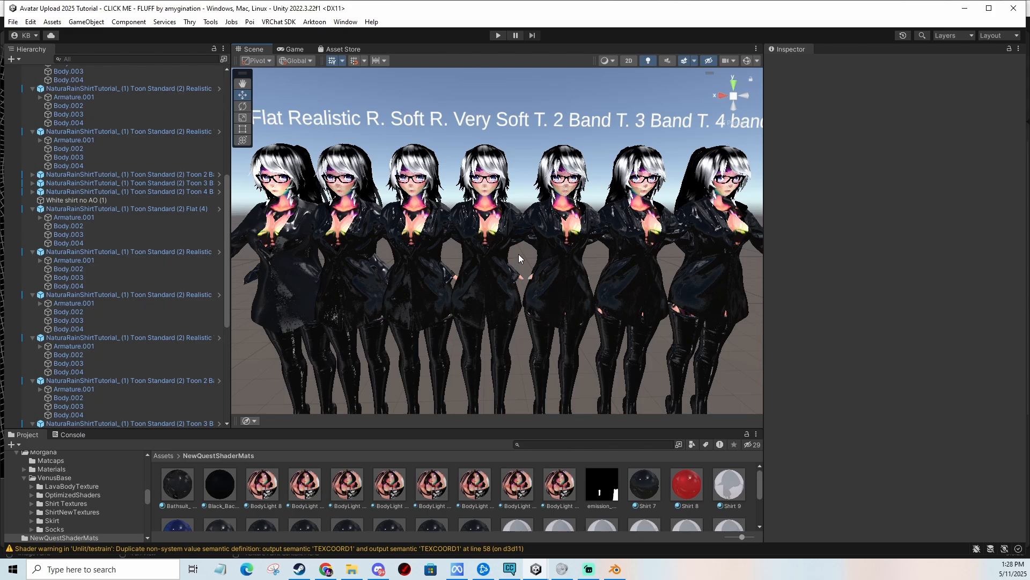
mouse_move(523, 268)
middle_mouse_down()
mouse_move(468, 258)
mouse_move(544, 257)
mouse_move(535, 264)
middle_mouse_up()
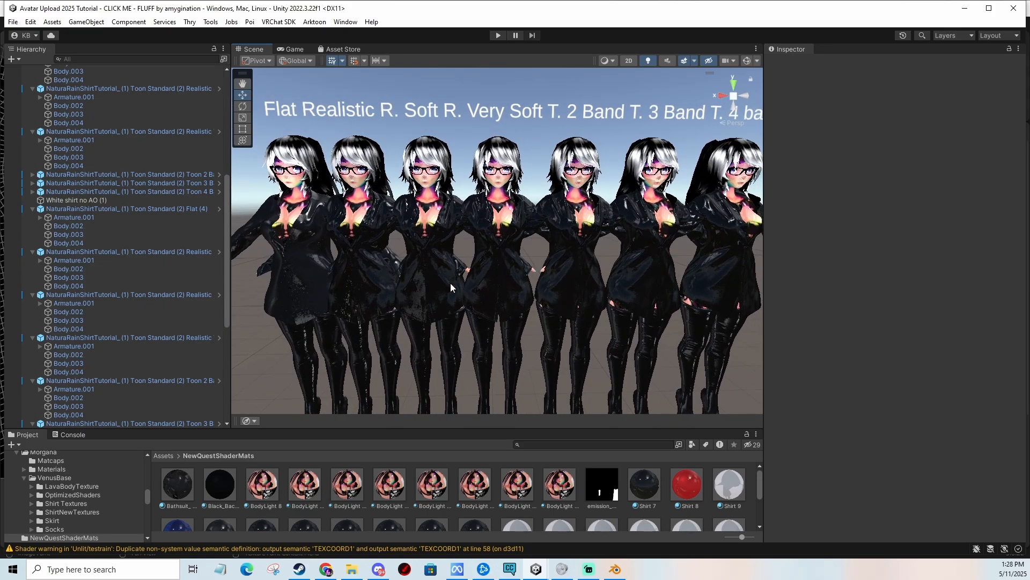
scroll(450, 282, "up", 6)
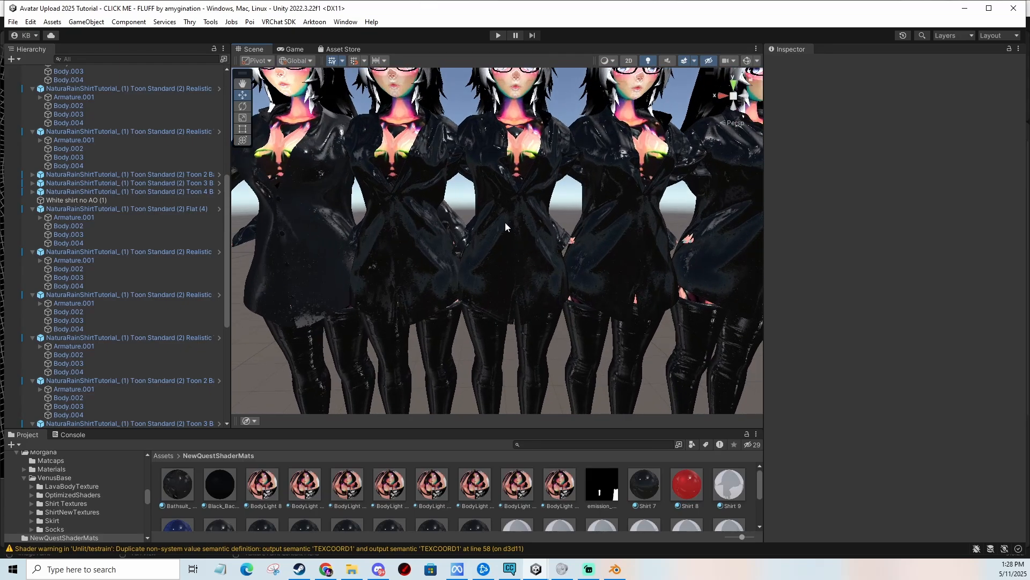
scroll(552, 215, "down", 1)
Set the Normal Map strength to 2 on the Realistic Very Soft black shirt material, Shirt 14.
left_click(602, 211)
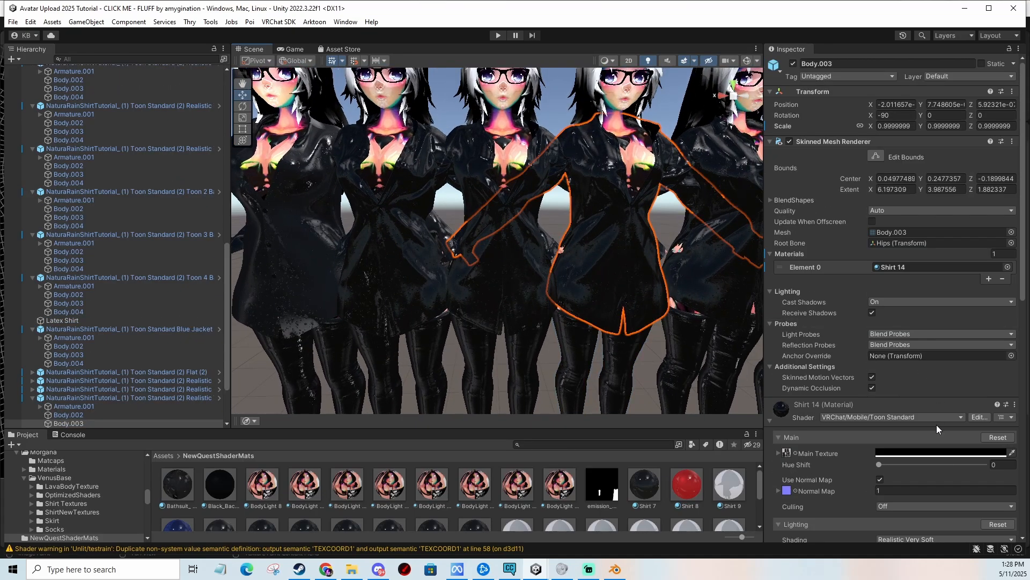
scroll(936, 424, "down", 4)
left_click(887, 372)
type("2")
left_click(474, 199)
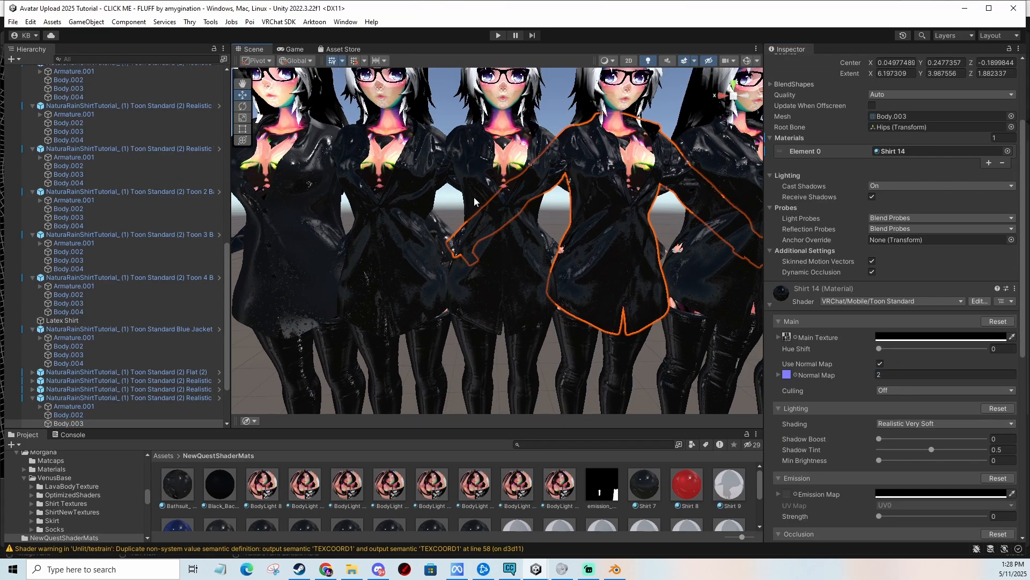
Set the Normal Map strength to 2 on the Realistic Soft and Realistic black shirt materials, Shirt 13 and Shirt 12.
left_click(475, 202)
left_click(891, 374)
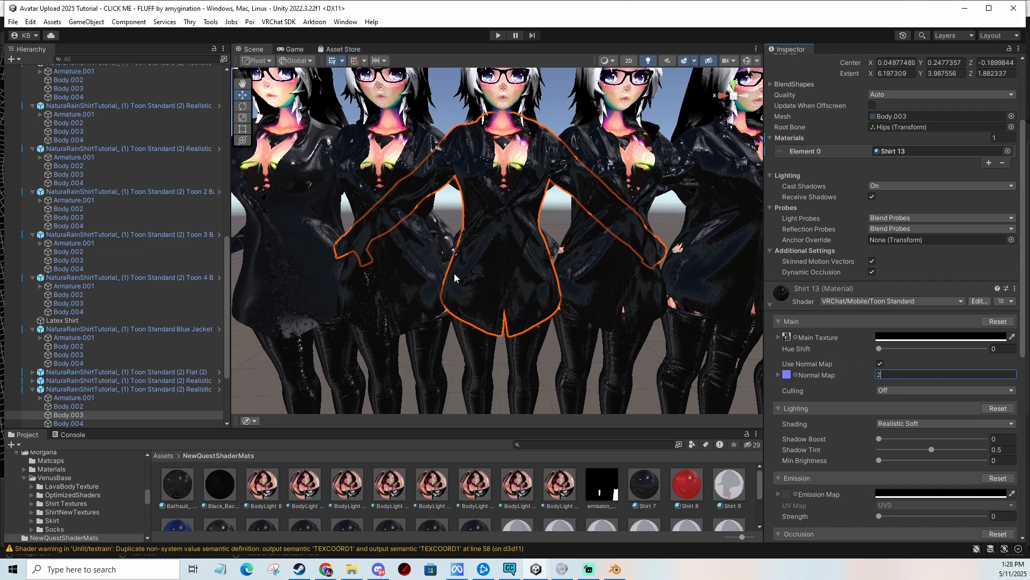
left_click(361, 207)
left_click(361, 207)
left_click(892, 375)
type("2")
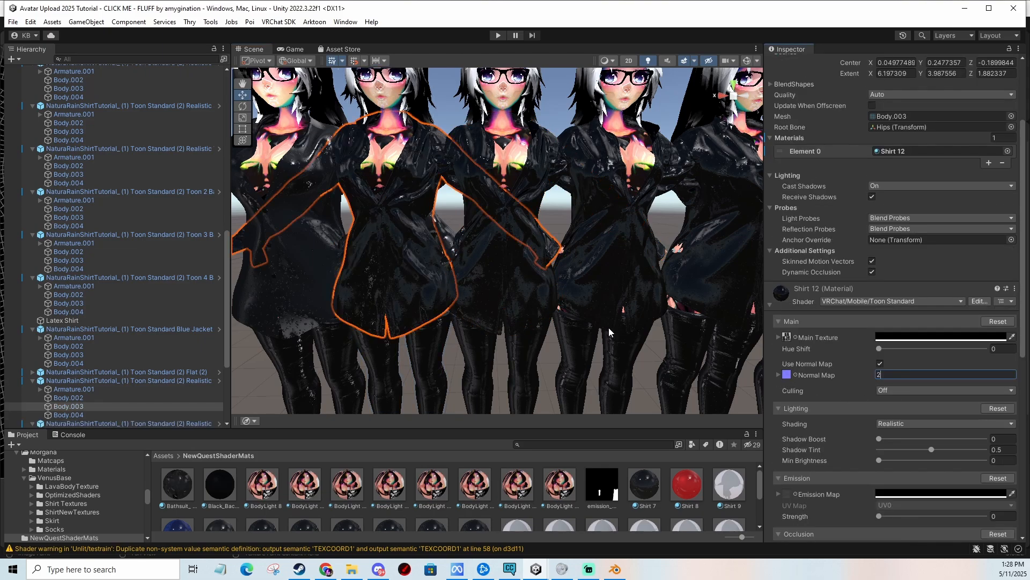
Set the Normal Map strength to 2 on the Flat black shirt material, Shirt 11.
middle_click_drag(349, 275, 409, 284)
left_click(304, 216)
left_click(304, 216)
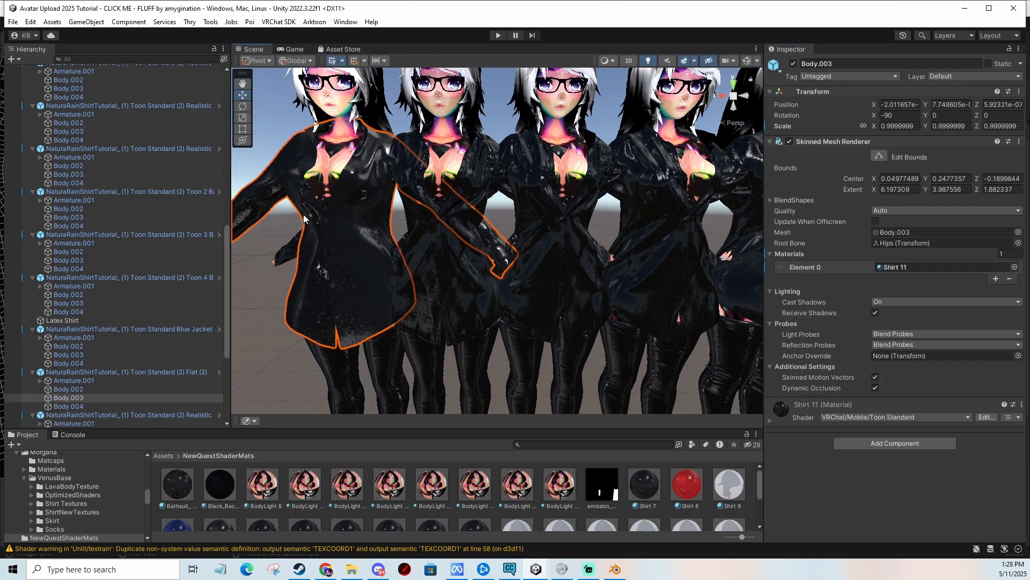
left_click(777, 420)
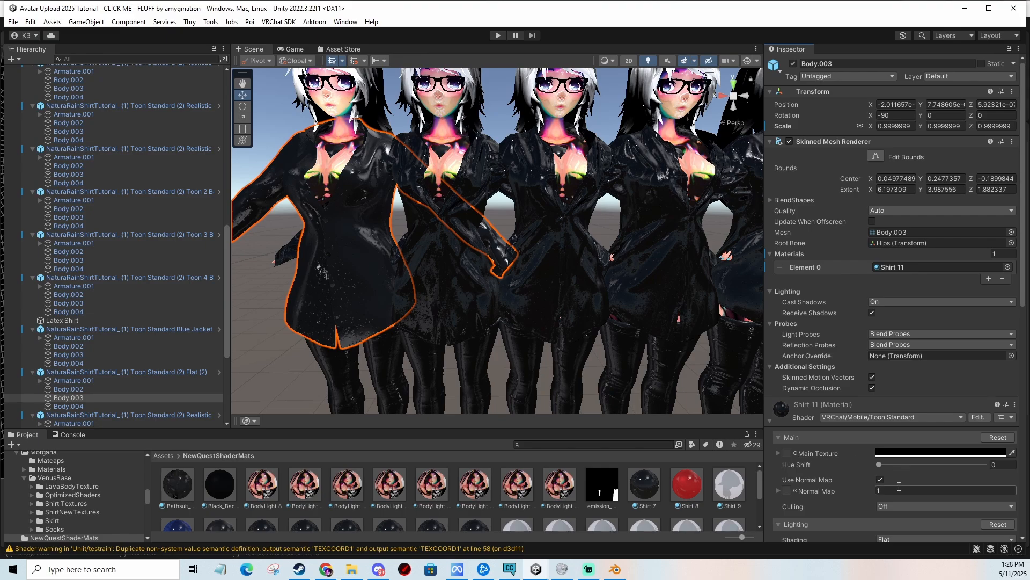
type("2")
left_click(626, 225)
Zoom in to inspect the normal-mapped black shirts up close.
scroll(623, 290, "up", 2)
scroll(614, 300, "up", 5)
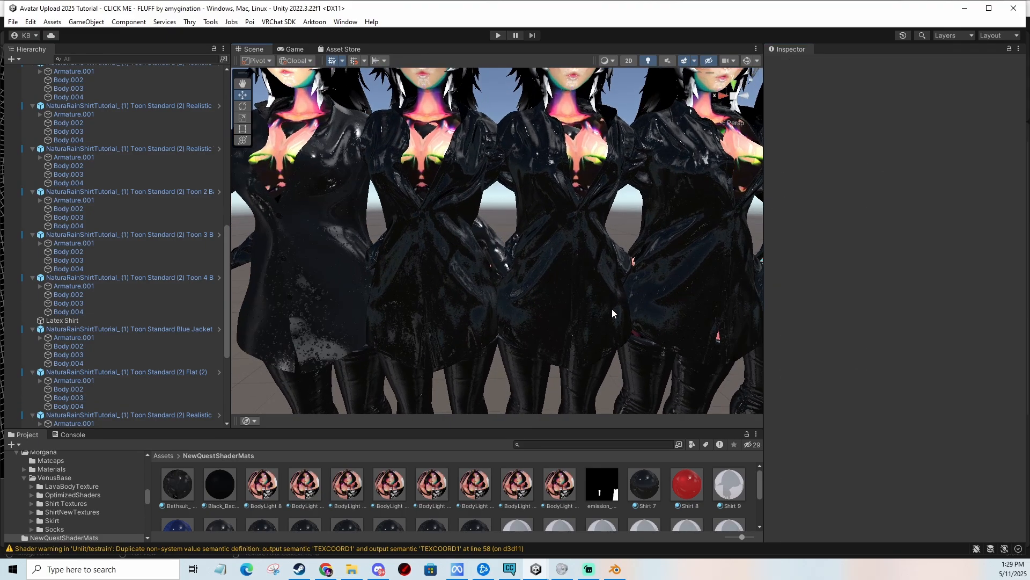
middle_click_drag(411, 231, 353, 306)
middle_click_drag(506, 236, 528, 75)
middle_click_drag(504, 191, 654, 243)
scroll(502, 243, "up", 2)
right_click_drag(501, 243, 638, 255)
middle_click_drag(638, 256, 703, 294)
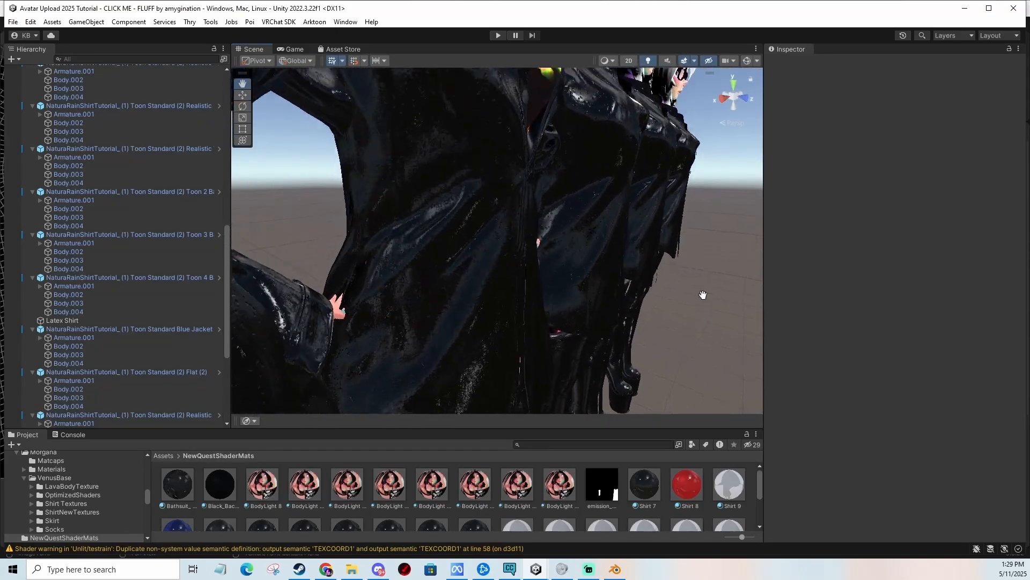
left_click_drag(704, 295, 545, 267, "alt")
scroll(545, 266, "down", 3)
middle_click_drag(545, 267, 538, 292)
scroll(537, 288, "down", 6)
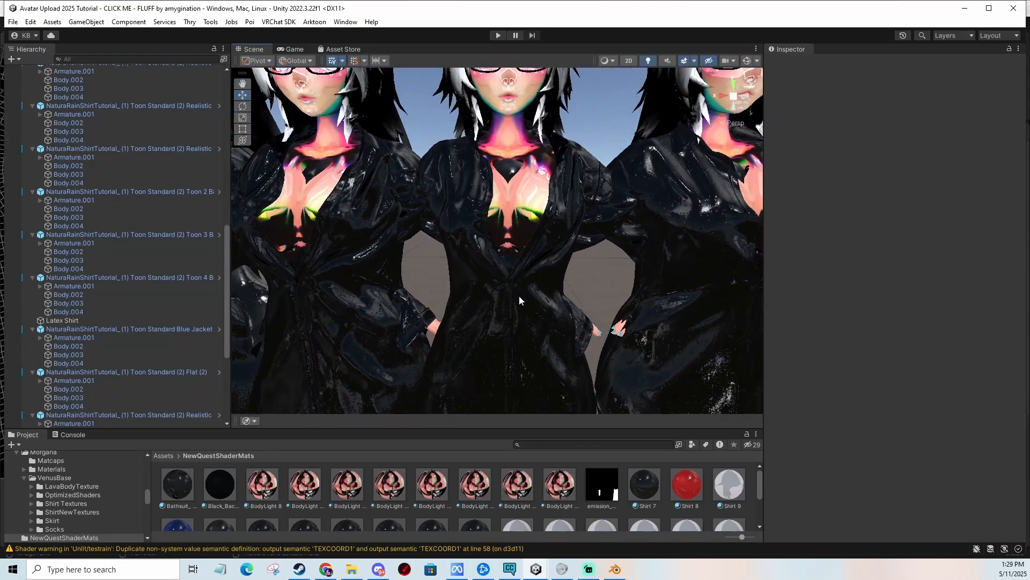
Set the Normal Map strength to 2 on the Toon 2 Band black shirt material, Shirt 15.
left_click(396, 228)
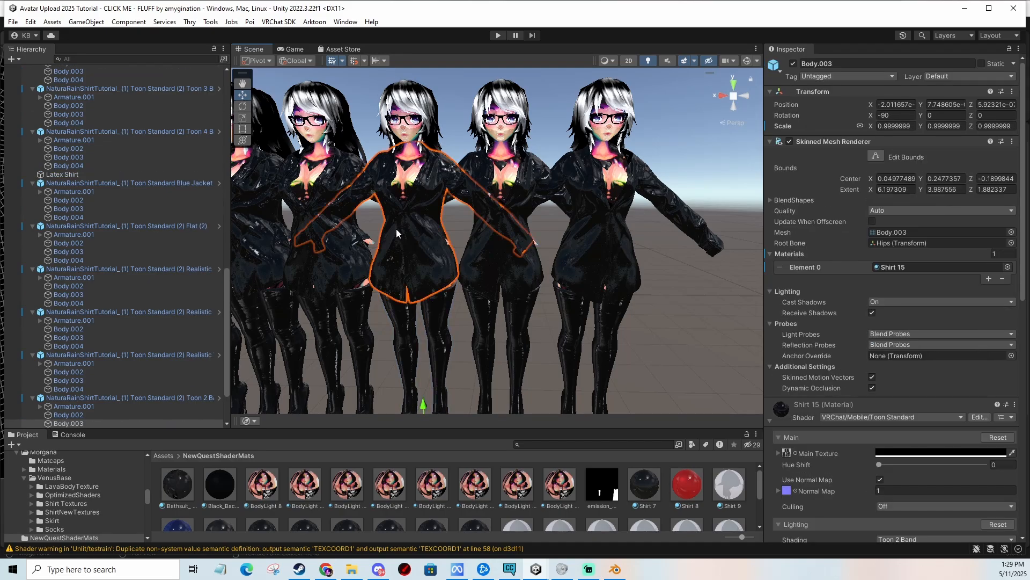
scroll(927, 447, "down", 3)
left_click(891, 403)
type("2")
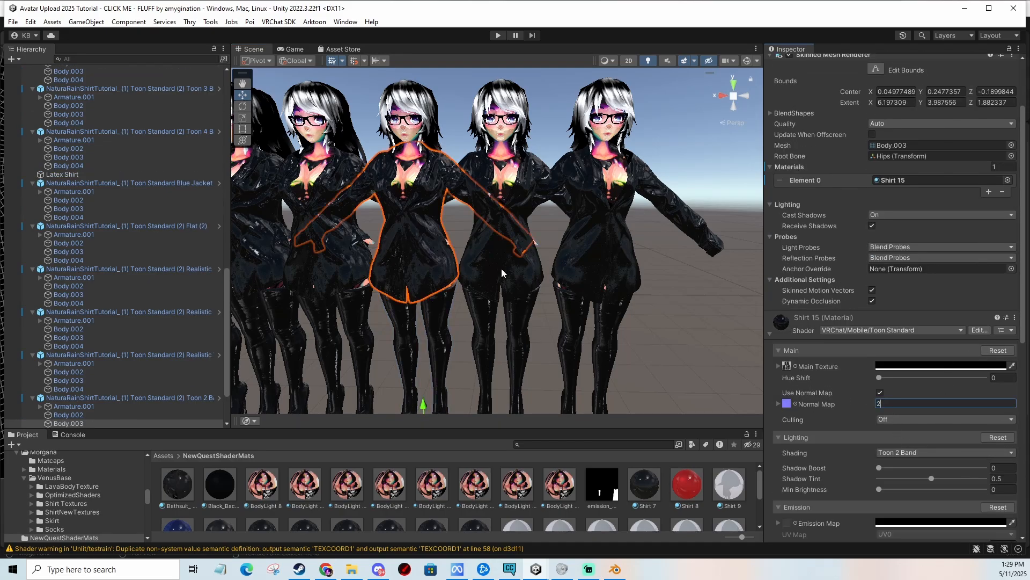
Set the Normal Map strength to 2 on the Toon 4 Band black shirt material, Shirt 17.
left_click(489, 228)
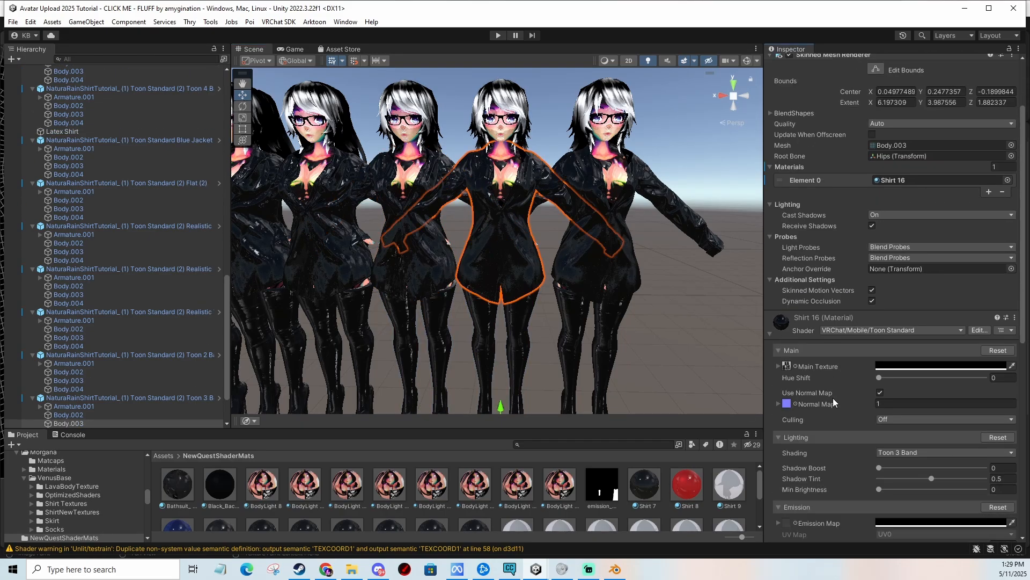
left_click(771, 420)
scroll(833, 398, "down", 3)
left_click(575, 245)
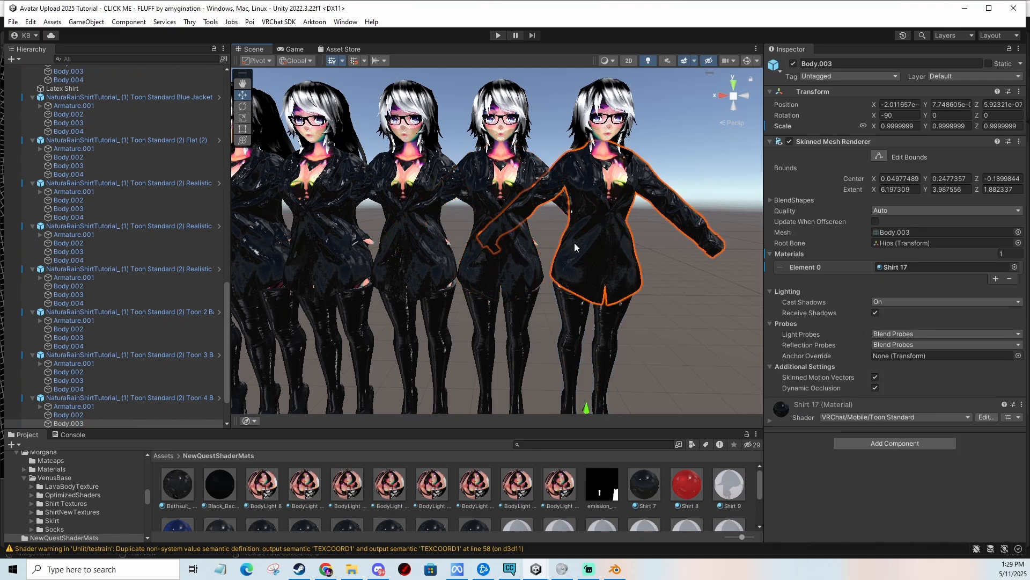
left_click(770, 420)
scroll(829, 387, "down", 3)
left_click(888, 403)
type("2")
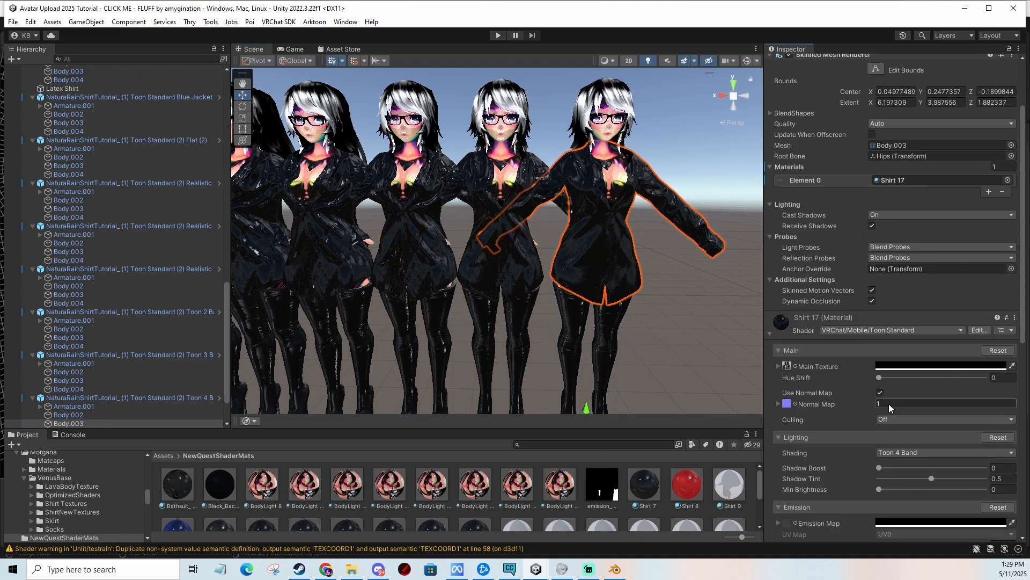
Zoom in to compare the wrinkle detail across the row of black shirts.
middle_click_drag(682, 331, 485, 292)
left_click(674, 346)
scroll(690, 323, "up", 7)
scroll(537, 311, "up", 3)
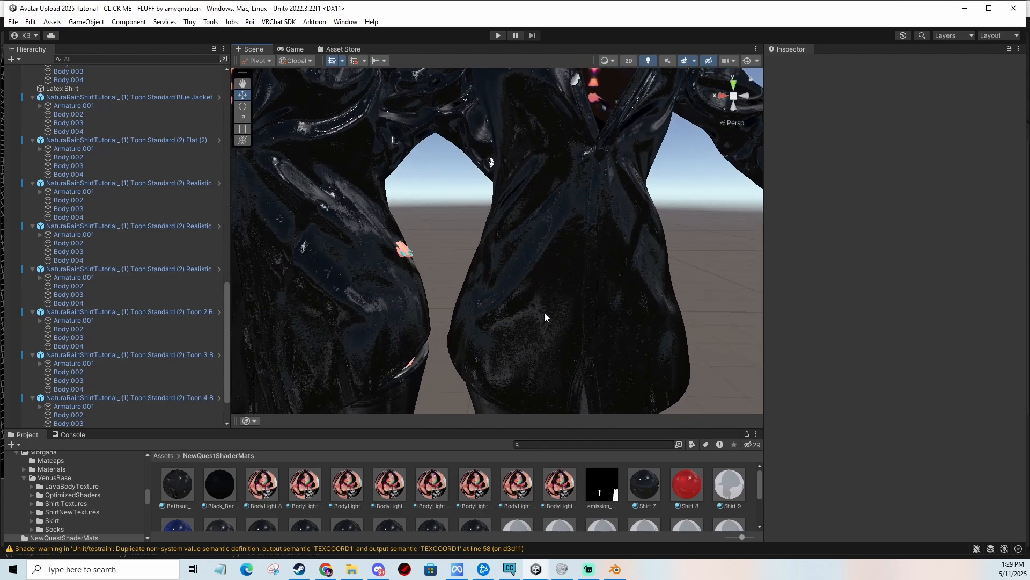
middle_click_drag(320, 282, 616, 285)
scroll(592, 274, "down", 4)
scroll(558, 292, "down", 6)
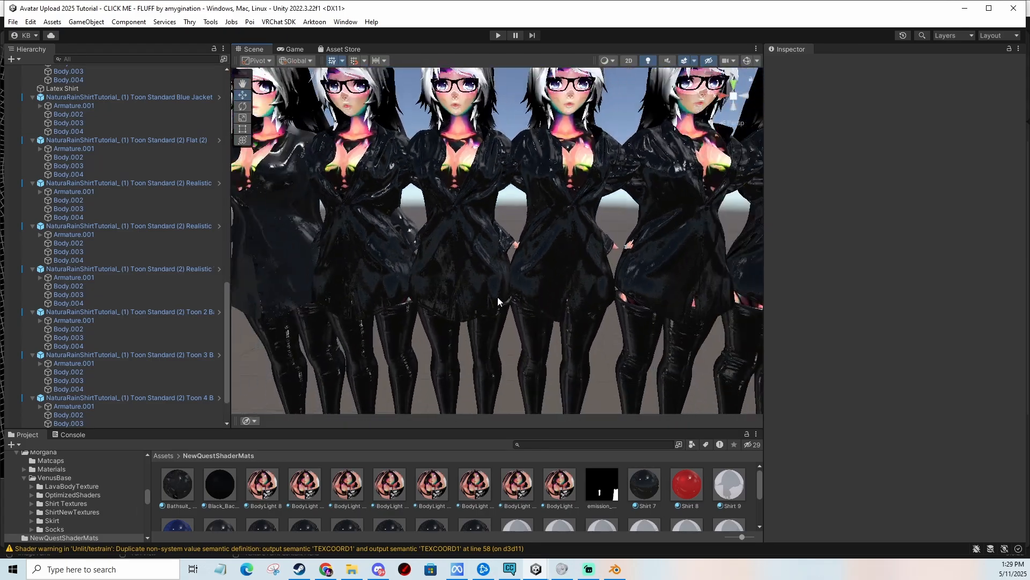
middle_click_drag(498, 299, 549, 276)
middle_click_drag(552, 209, 518, 240)
scroll(571, 317, "up", 2)
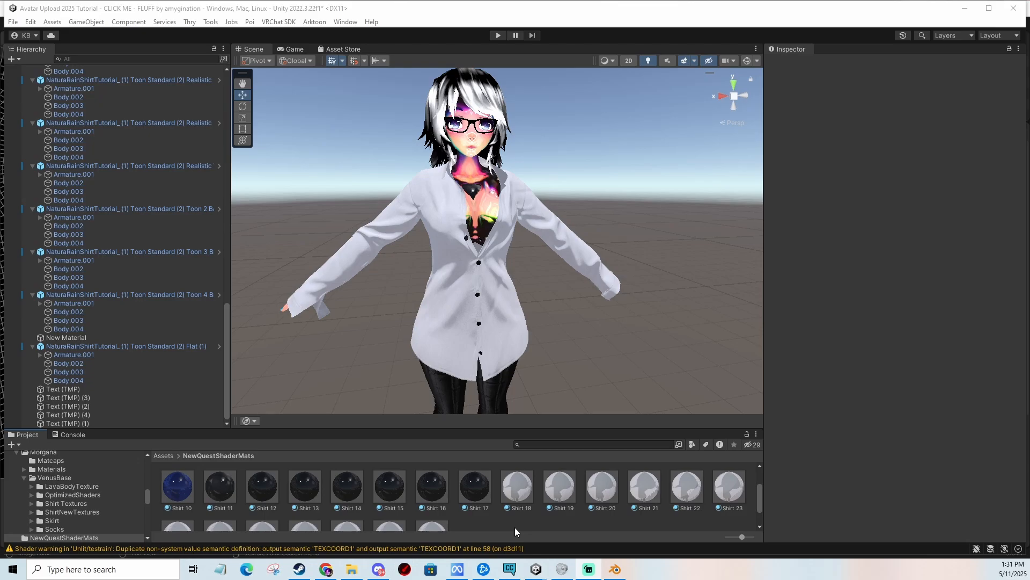
Create a new material in the NewQuestShaderMats folder named Shirt Material.
right_click(514, 524)
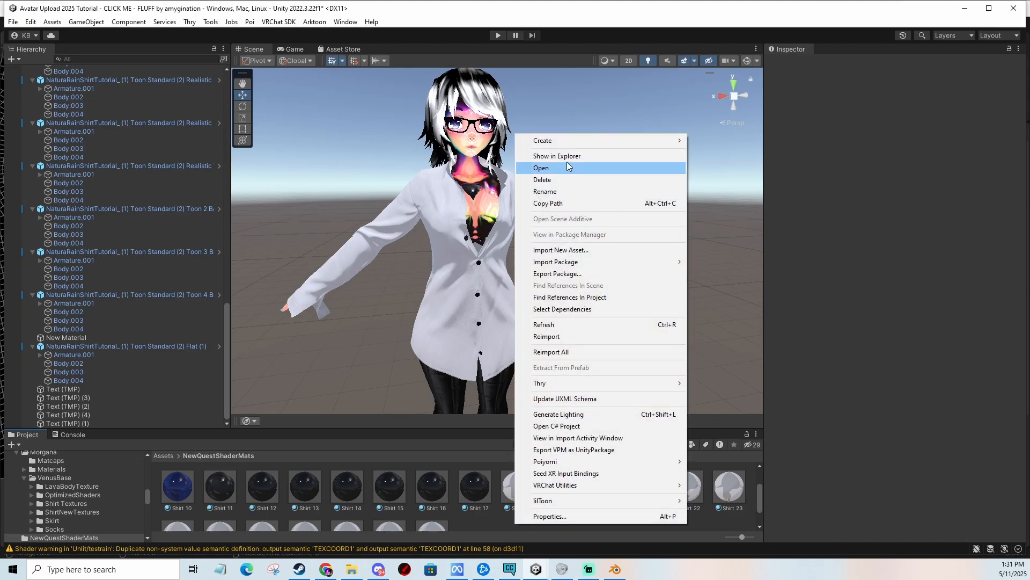
mouse_move(575, 143)
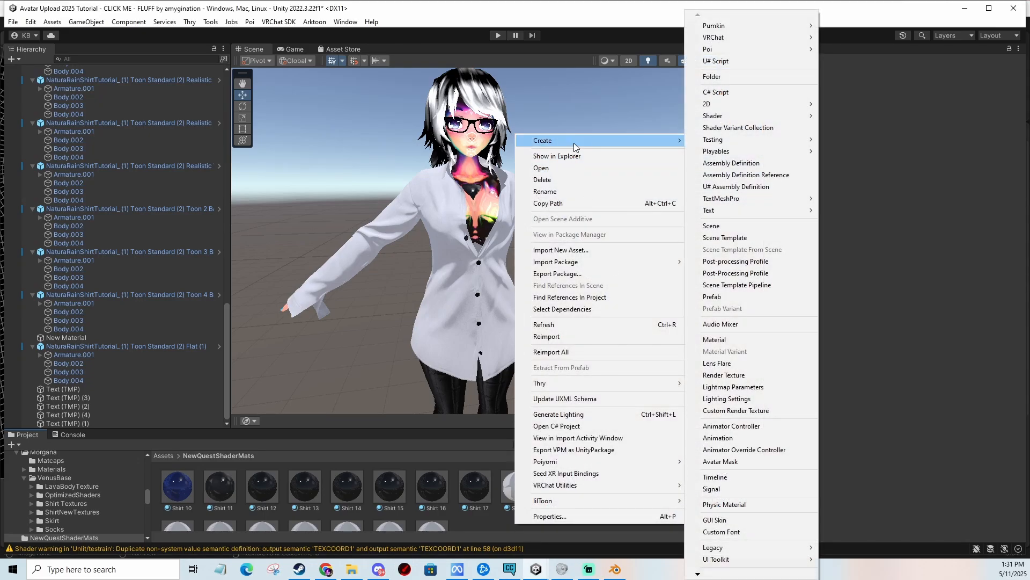
left_click(717, 340)
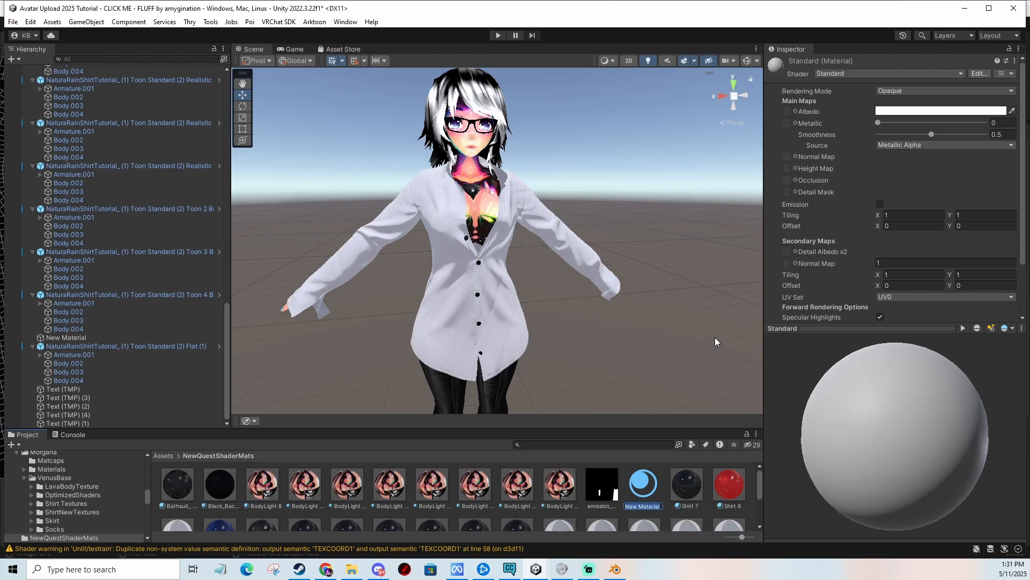
type("Shirt Mas")
type("erial")
key("Return")
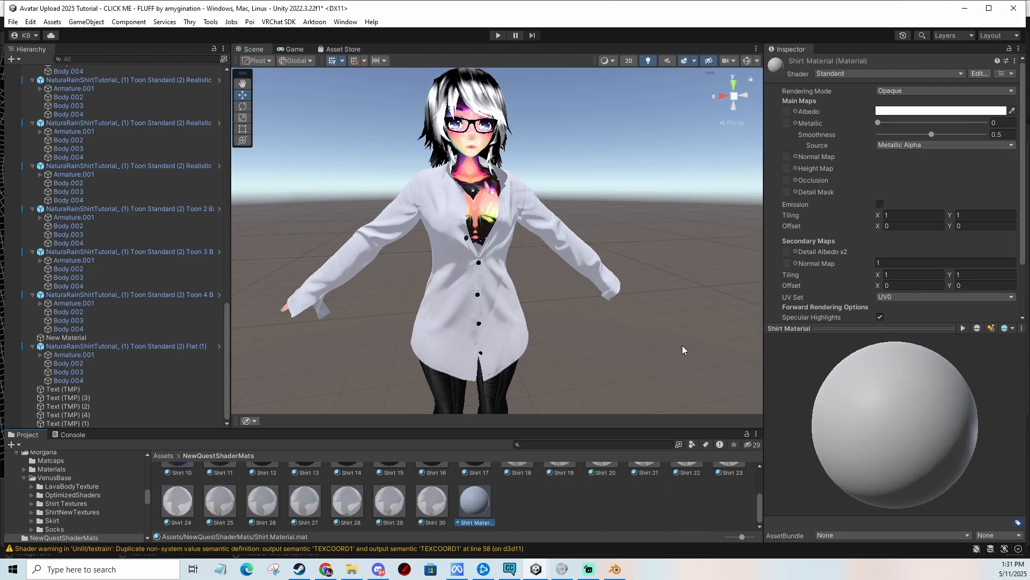
Apply Shirt Material to the avatar's shirt and switch its shader to VRChat/Mobile/Toon Standard.
left_click_drag(484, 493, 456, 283)
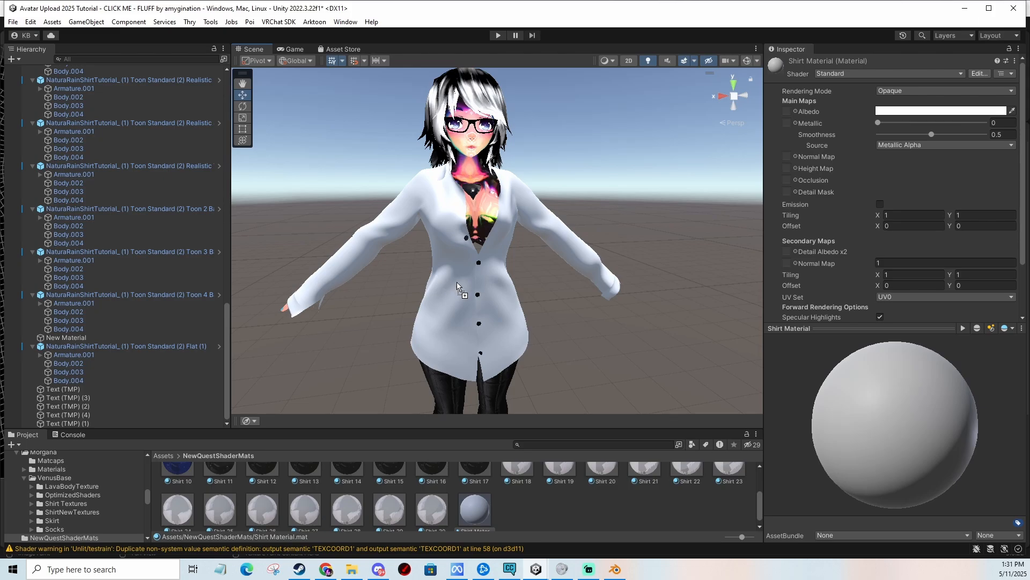
left_click_drag(481, 519, 477, 515)
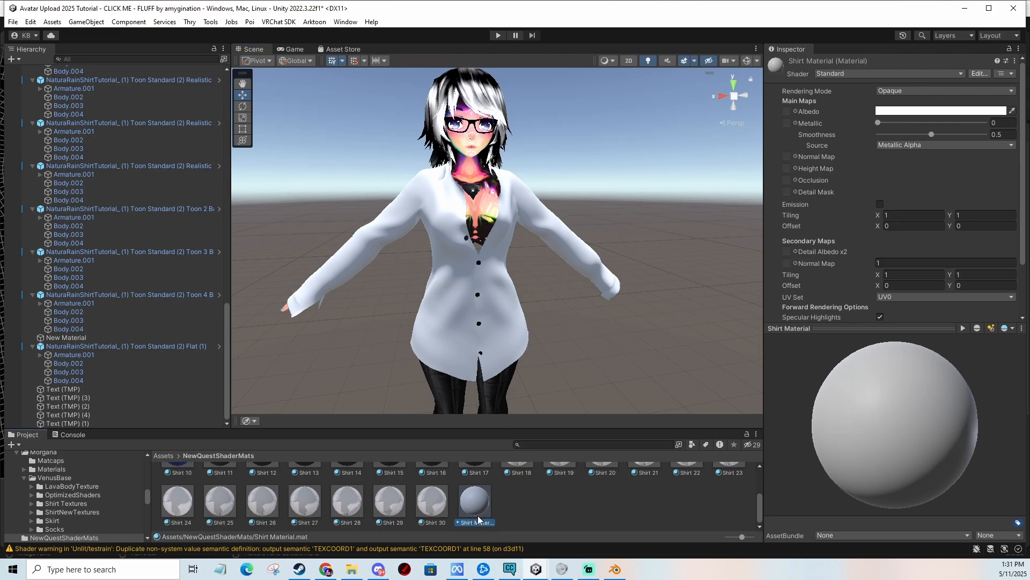
left_click(880, 74)
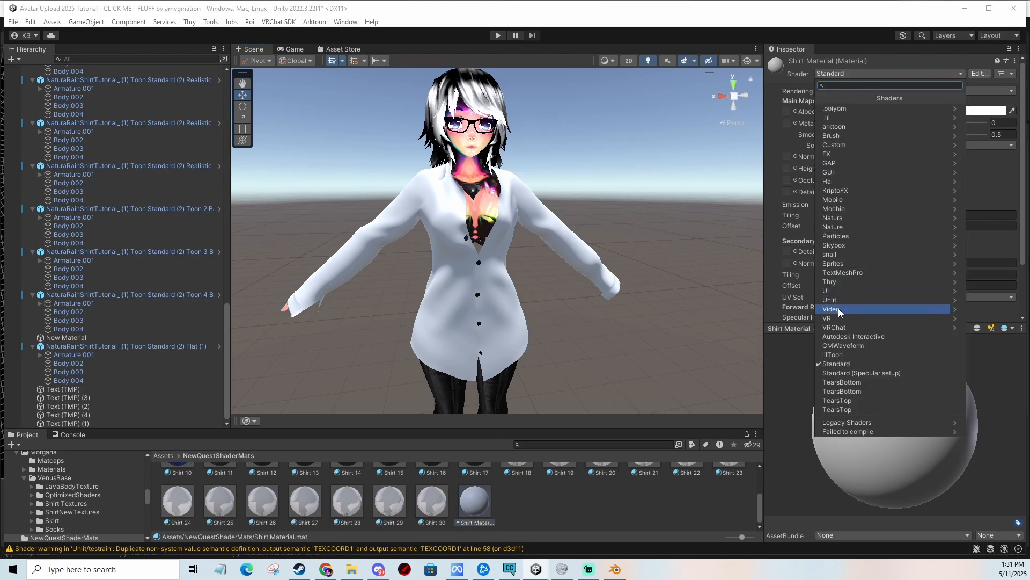
left_click(836, 325)
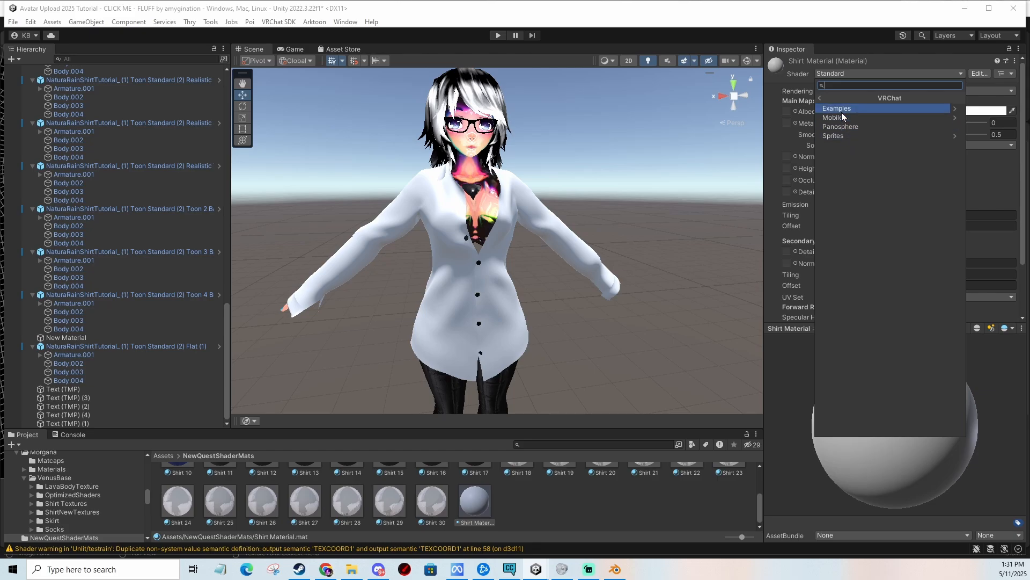
left_click(842, 115)
left_click(852, 201)
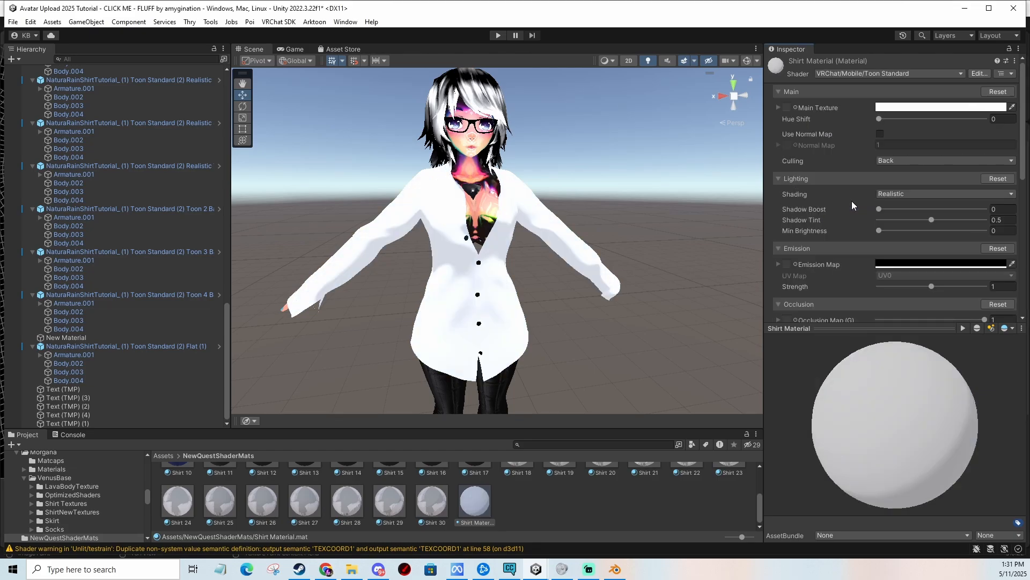
Set the shirt material's Shading to Realistic Very Soft.
right_click_drag(570, 234, 599, 241)
middle_click_drag(521, 221, 570, 212)
scroll(571, 212, "up", 6)
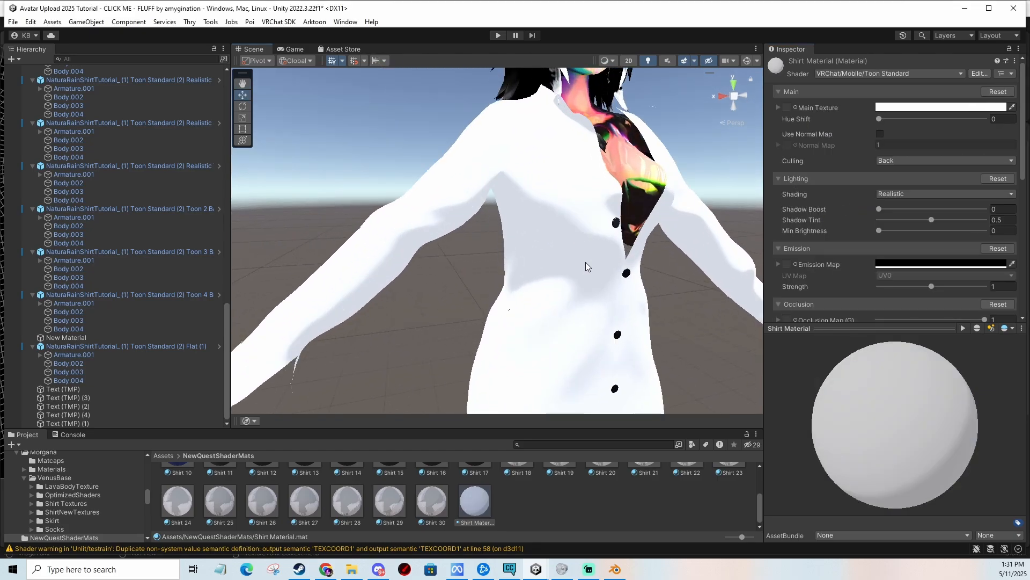
scroll(583, 269, "down", 3)
left_click(901, 194)
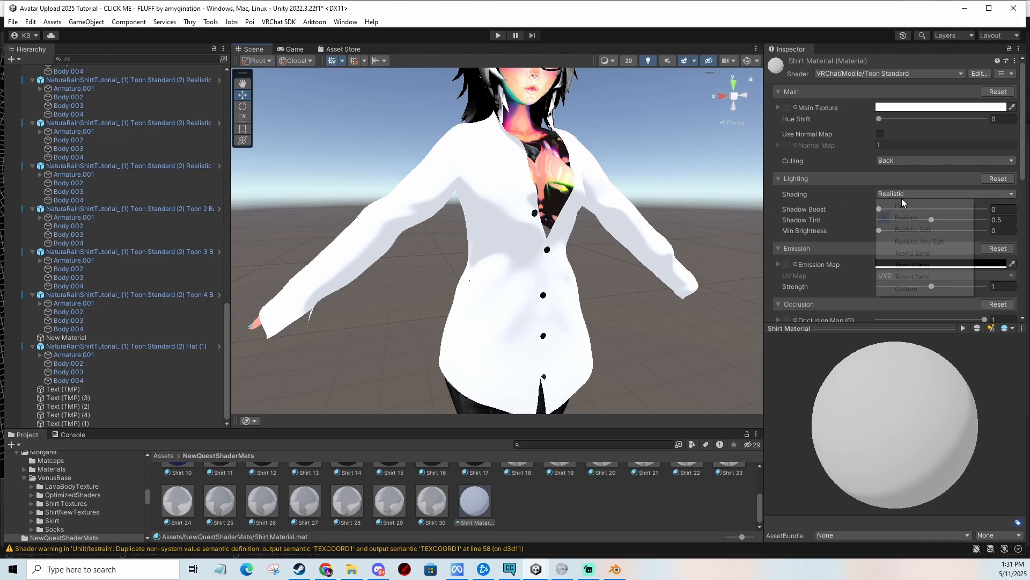
left_click(922, 241)
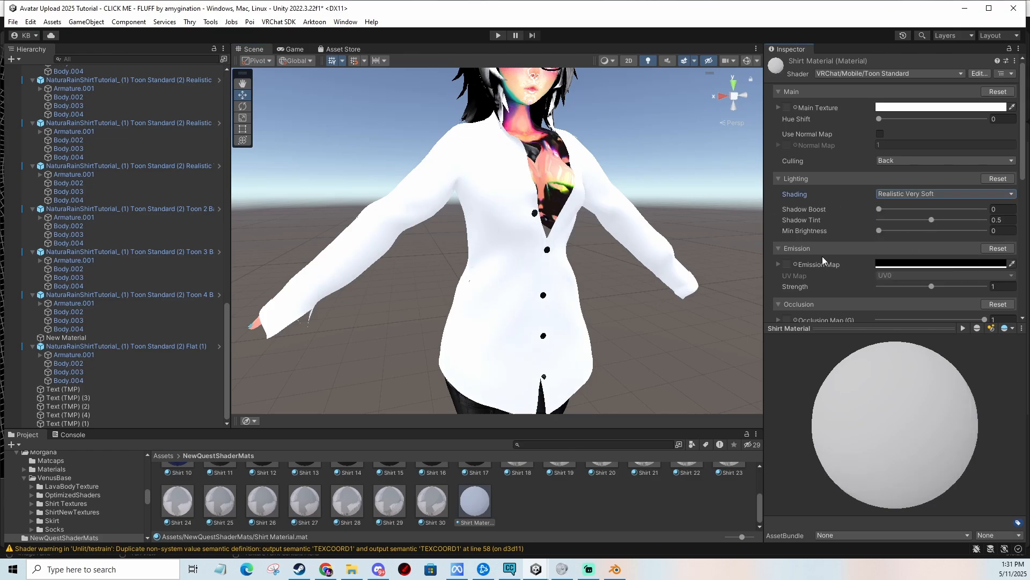
Compare Realistic Soft and Realistic shading, finishing back on Realistic Very Soft.
mouse_move(666, 295)
middle_mouse_down()
mouse_move(661, 269)
mouse_move(669, 296)
middle_mouse_up()
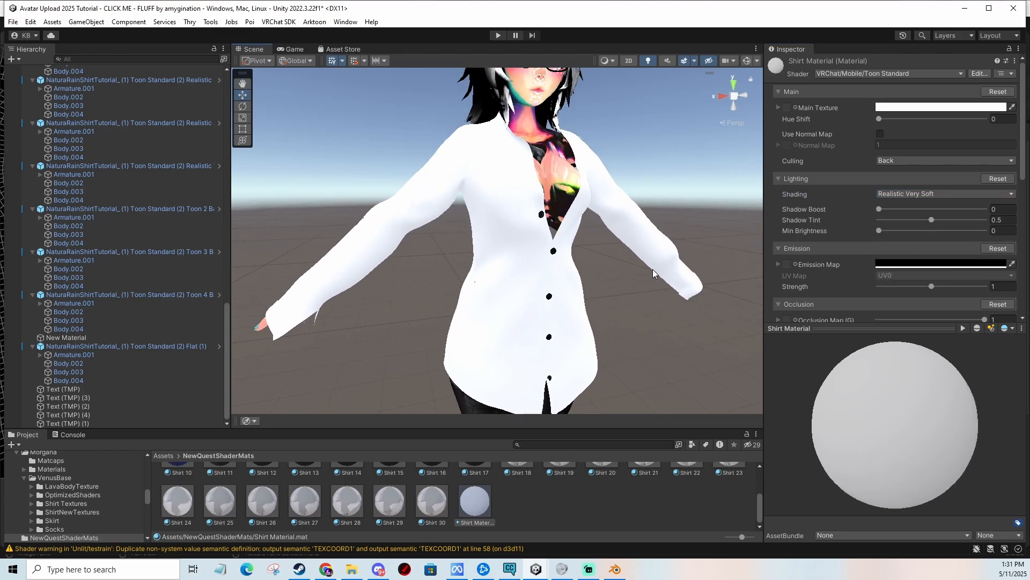
left_click(897, 194)
left_click(912, 229)
left_click(902, 196)
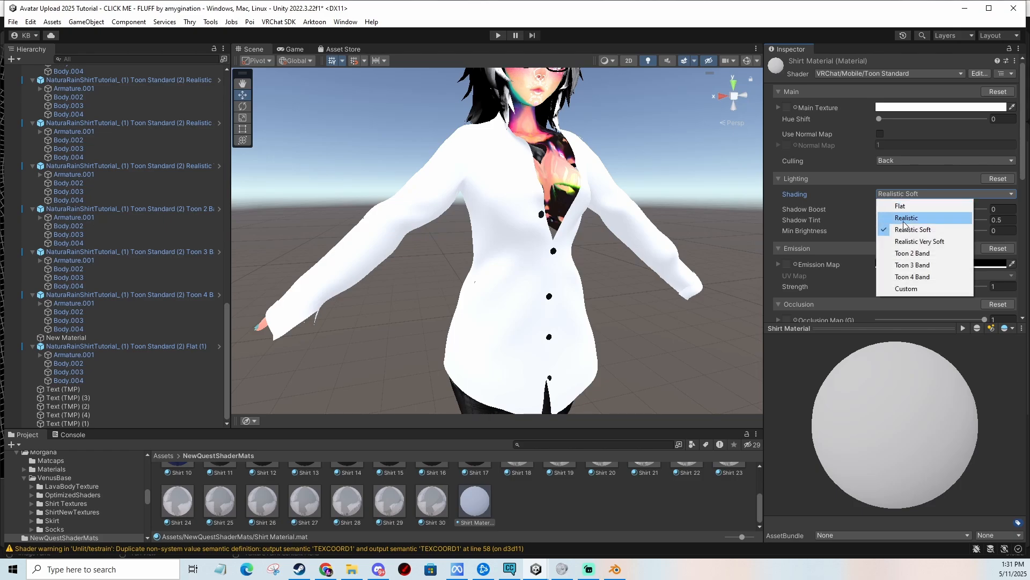
left_click(907, 217)
left_click(906, 195)
left_click(910, 242)
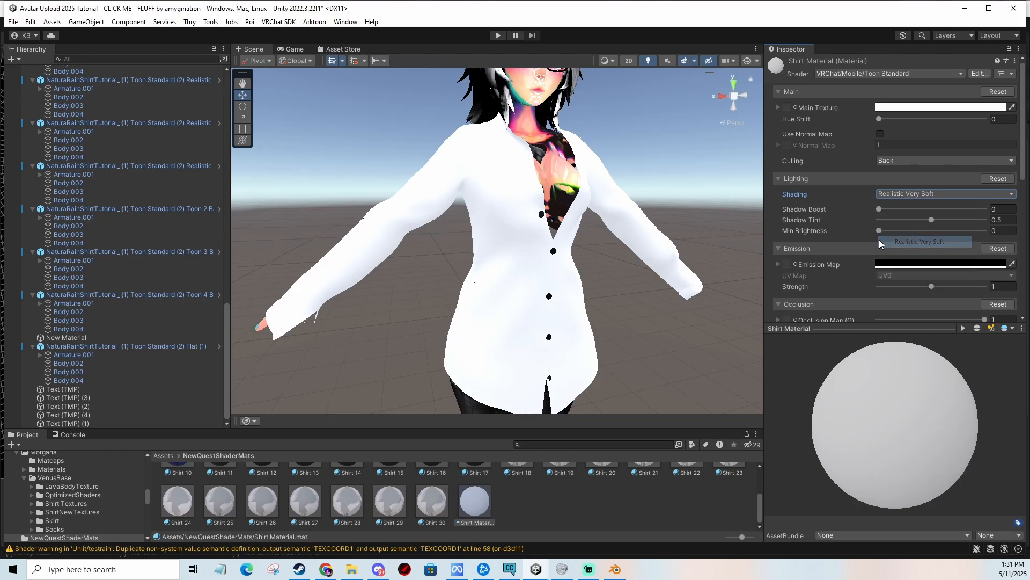
Search the texture picker for a main color texture for the shirt.
left_click(796, 108)
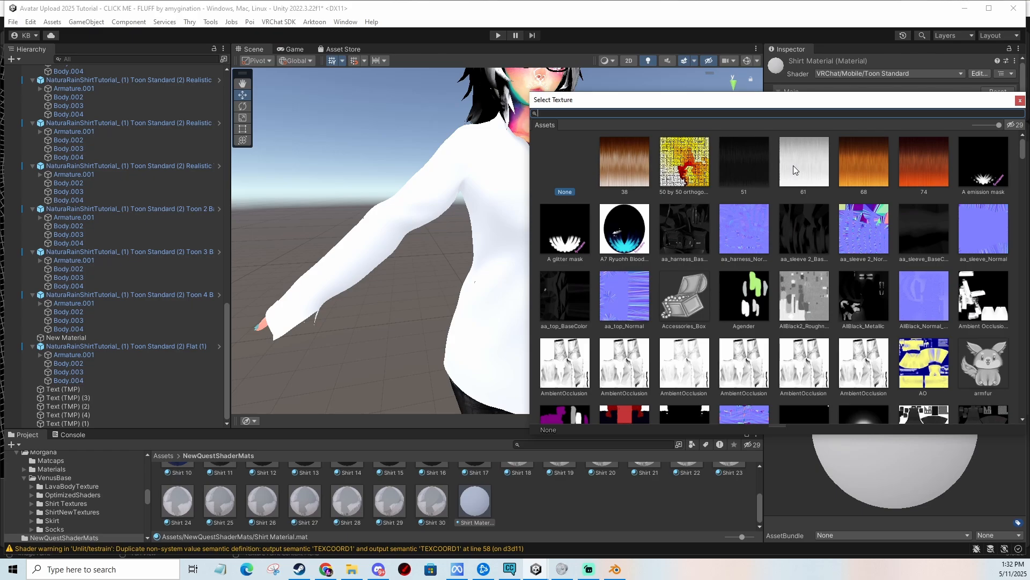
type("maincol")
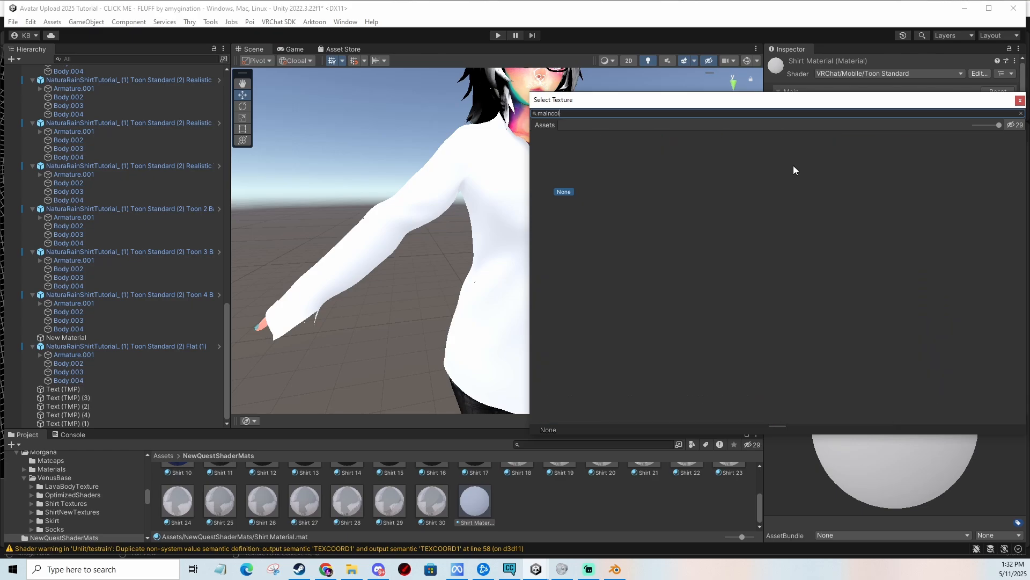
key("BackSpace")
key("BackSpace")
key("BackSpace")
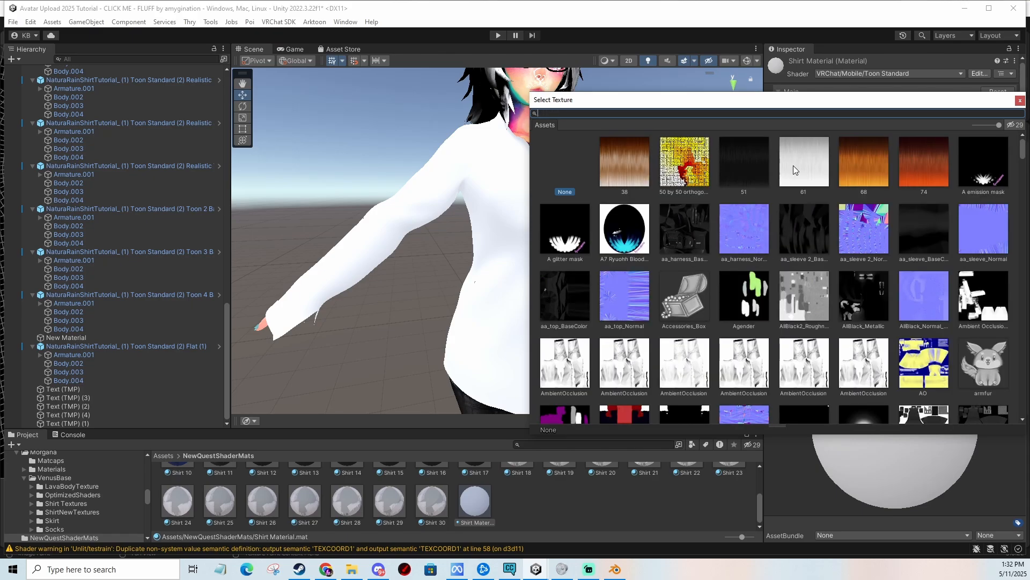
type("text")
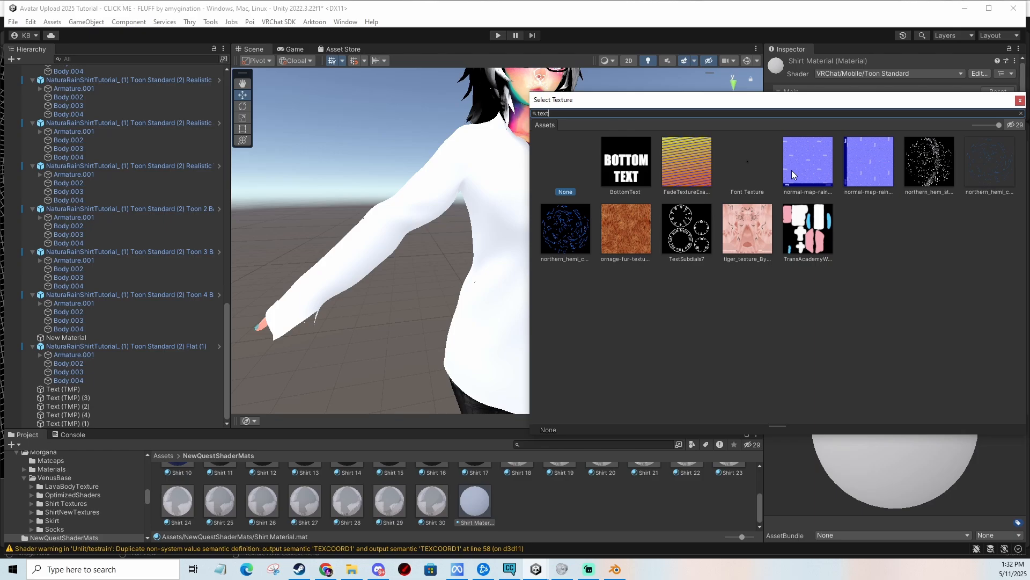
key("BackSpace")
key("BackSpace")
key("BackSpace")
type("main")
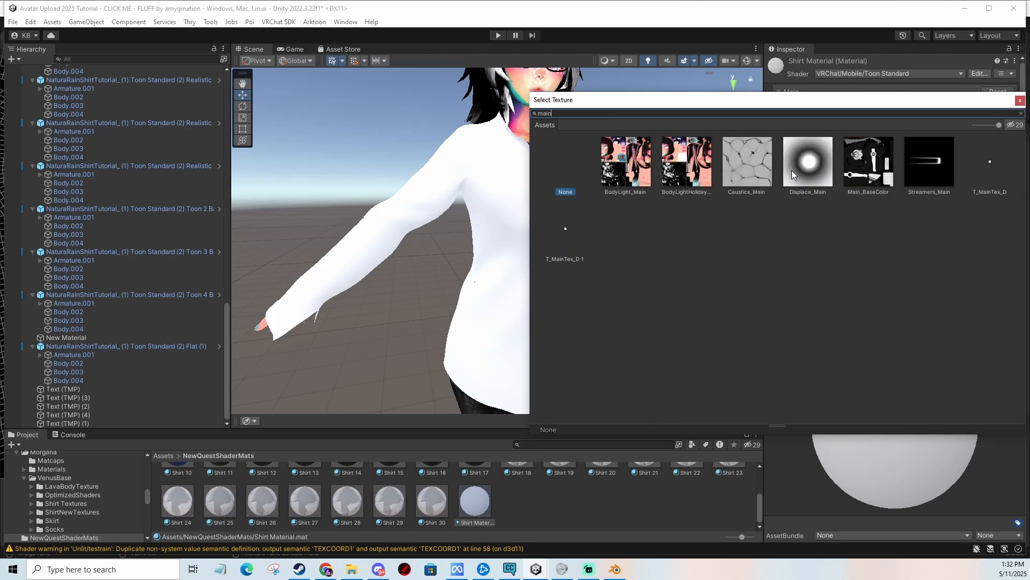
left_click(1020, 101)
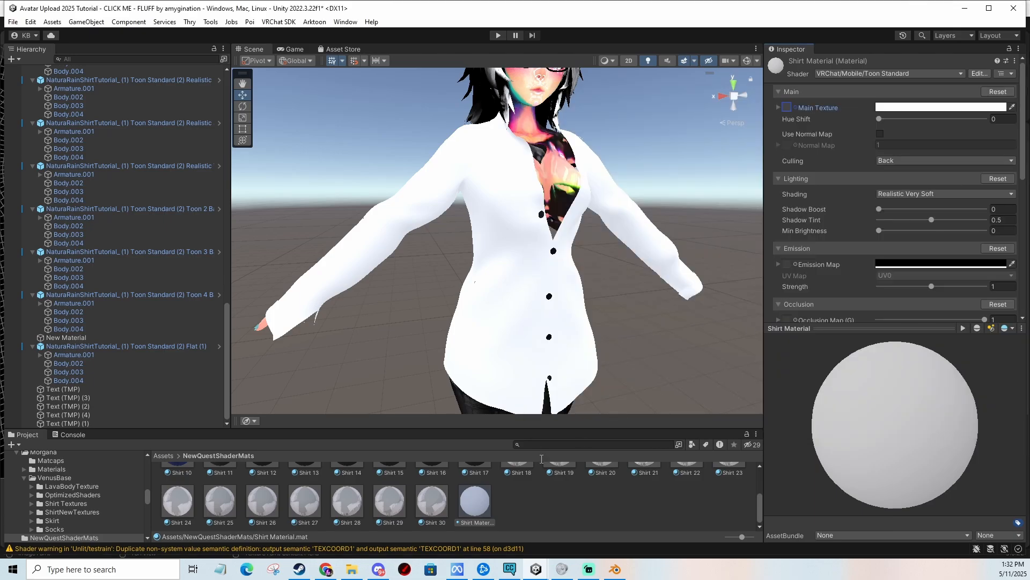
Set the Main Texture to the white BaseColor shirt texture.
left_click(795, 107)
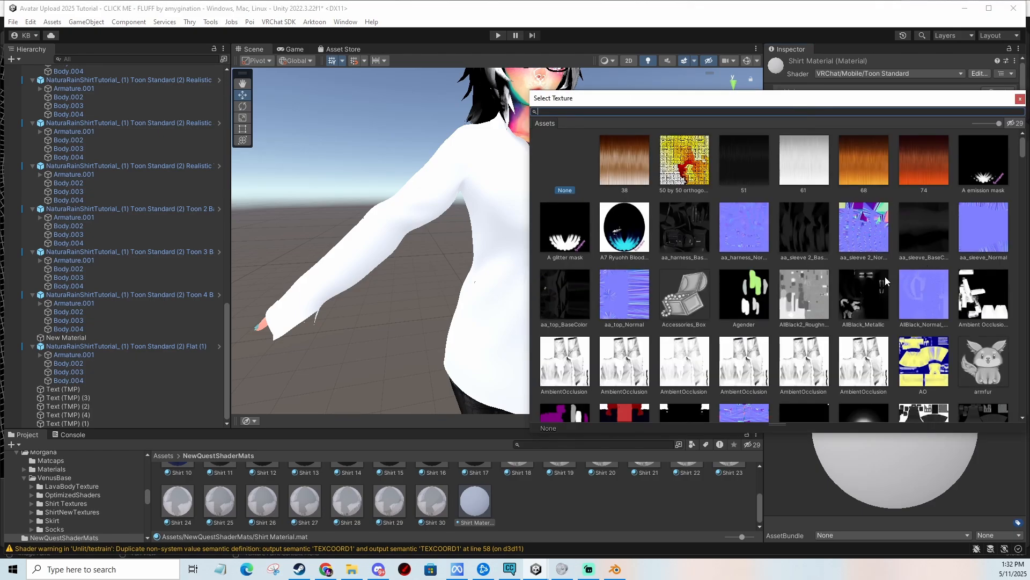
scroll(884, 276, "down", 3)
scroll(892, 268, "up", 1)
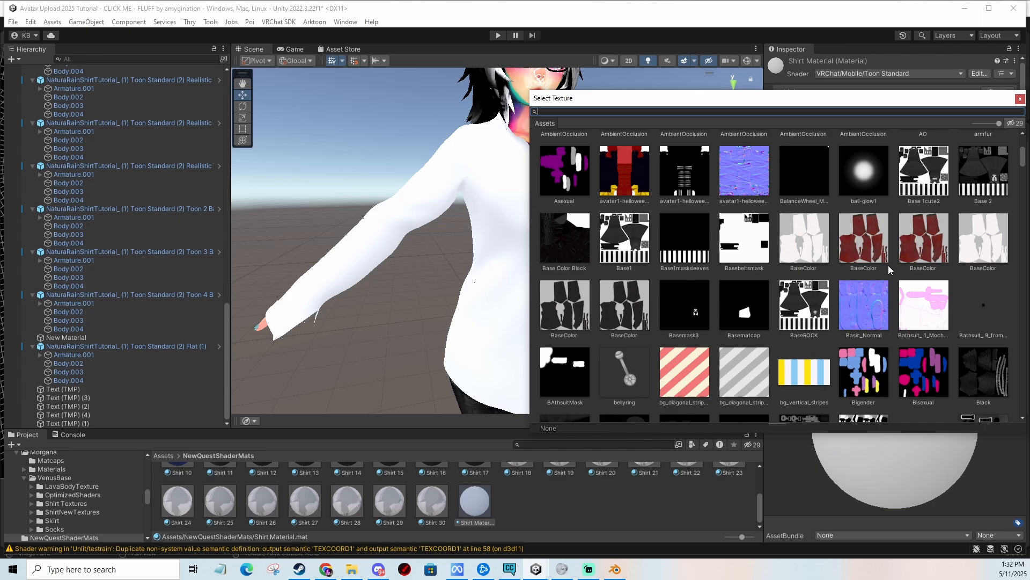
double_click(807, 241)
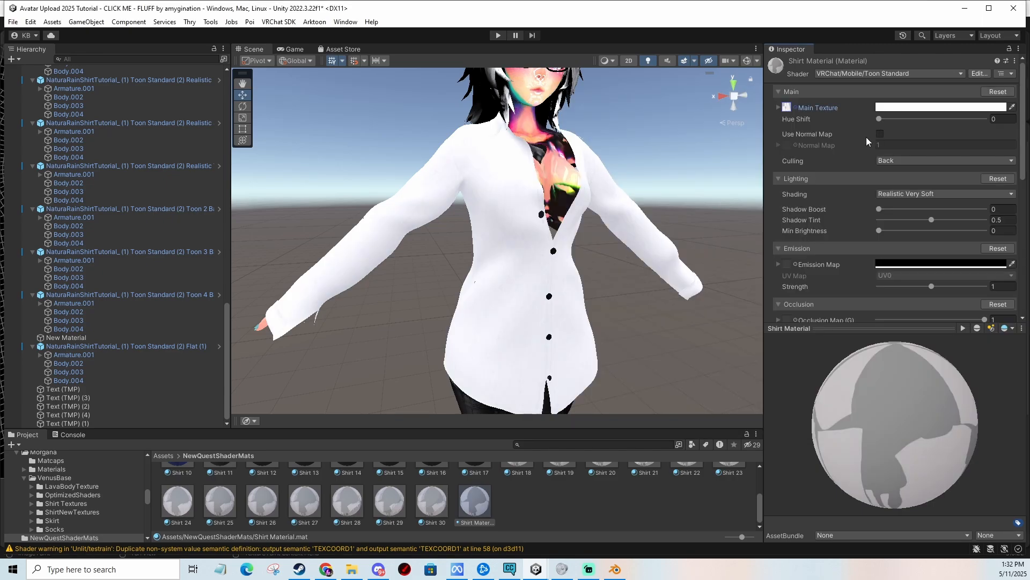
Examine the shirt's shading with the BaseColor texture up close.
scroll(539, 294, "up", 6)
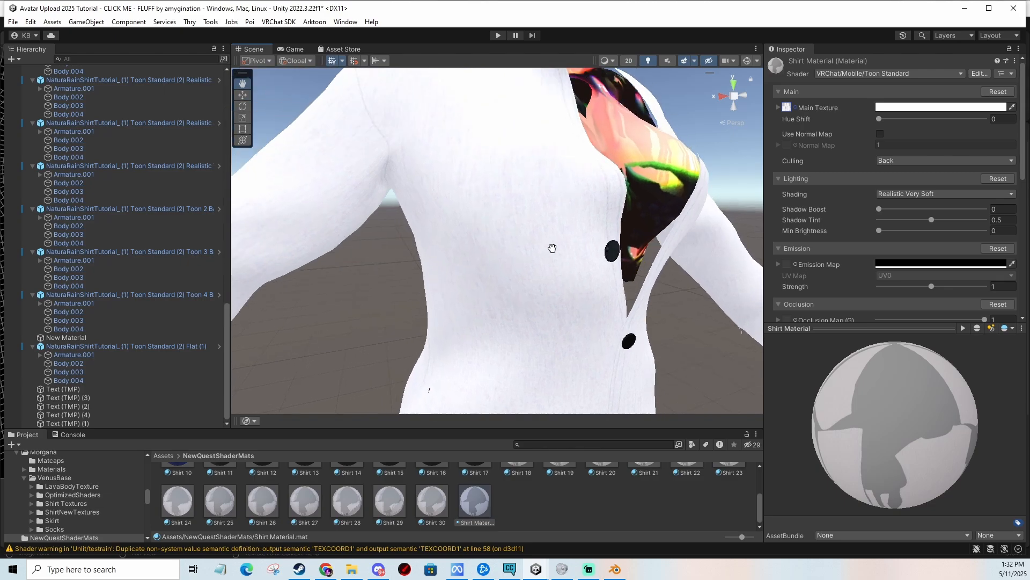
scroll(552, 248, "down", 5)
scroll(559, 247, "up", 3)
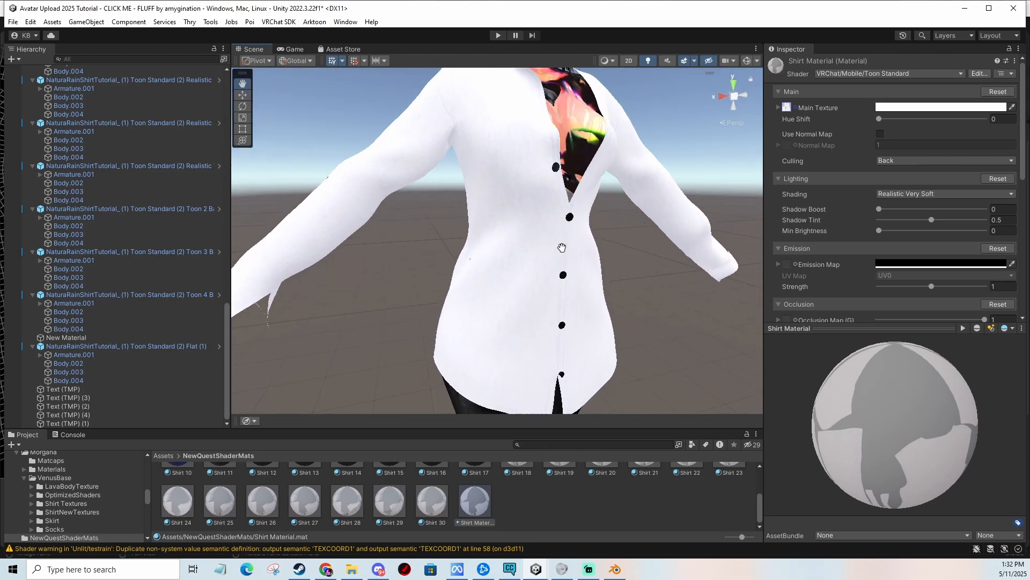
middle_click_drag(562, 248, 570, 274)
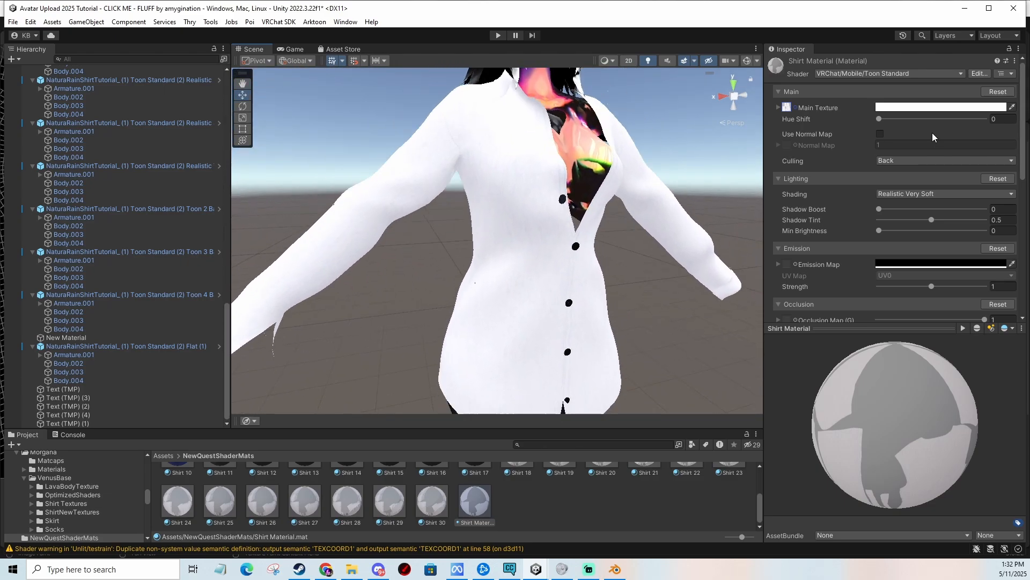
left_click(929, 107)
left_click_drag(939, 175, 934, 171)
left_click(726, 221)
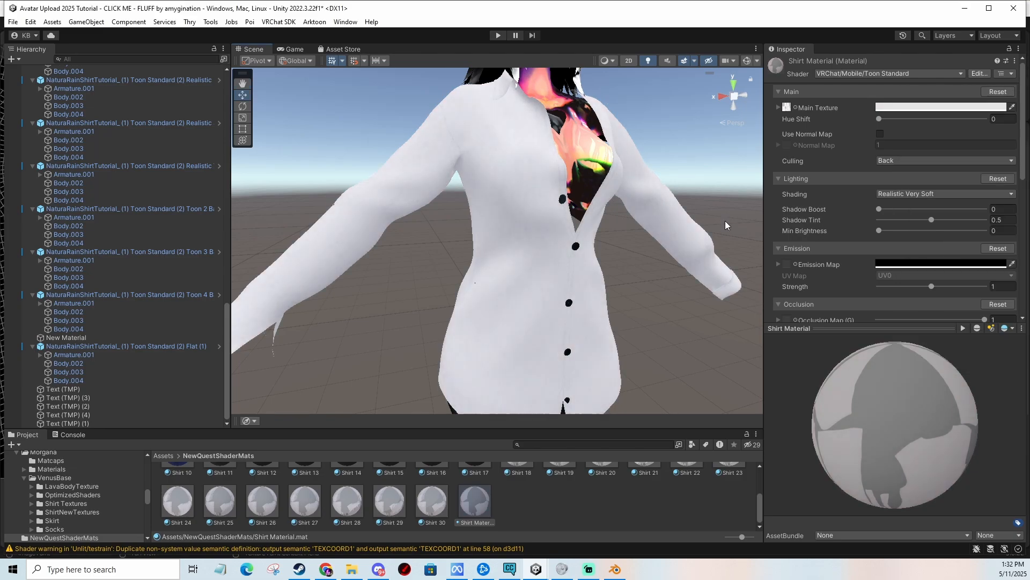
mouse_move(701, 191)
middle_mouse_down()
mouse_move(697, 219)
mouse_move(702, 188)
mouse_move(701, 201)
middle_mouse_up()
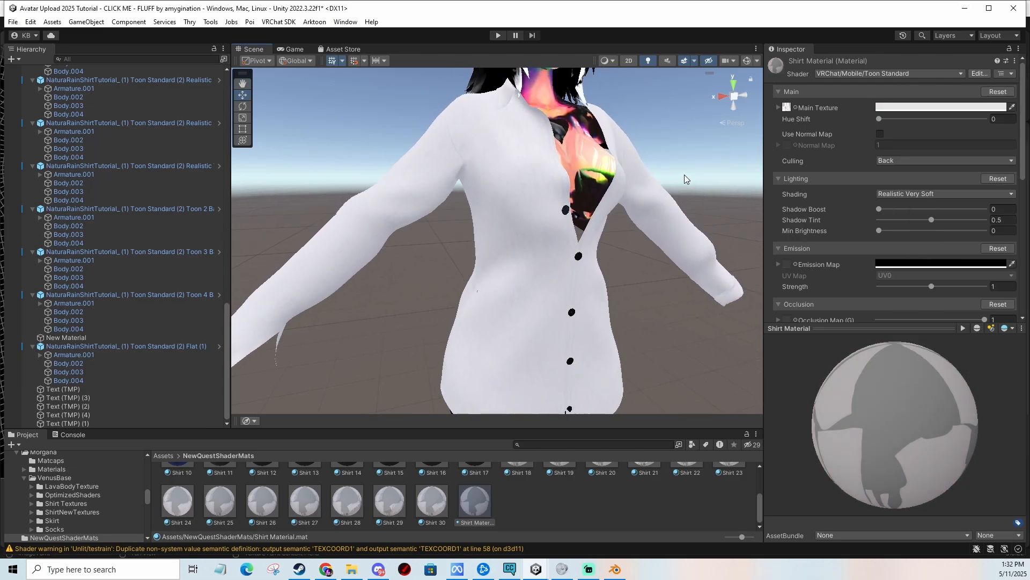
Enable Use Normal Map and assign the normal-map-rain texture found by searching normal map.
left_click(880, 134)
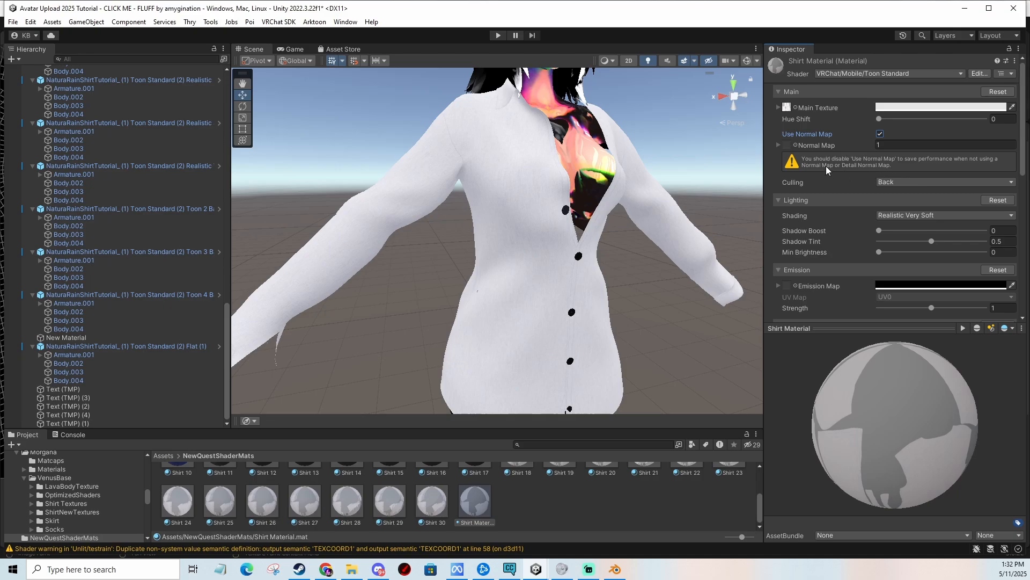
left_click(796, 144)
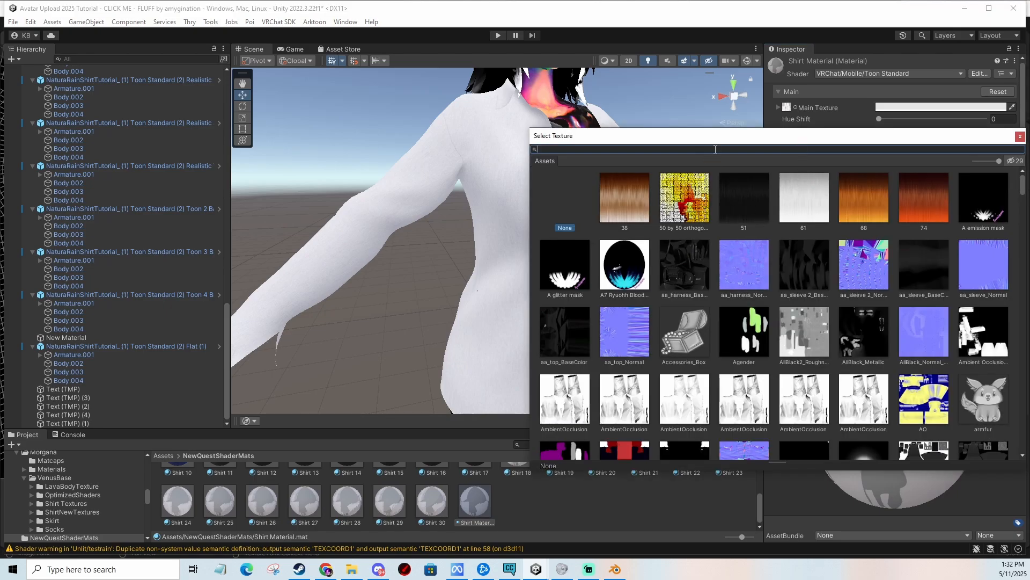
type("jr")
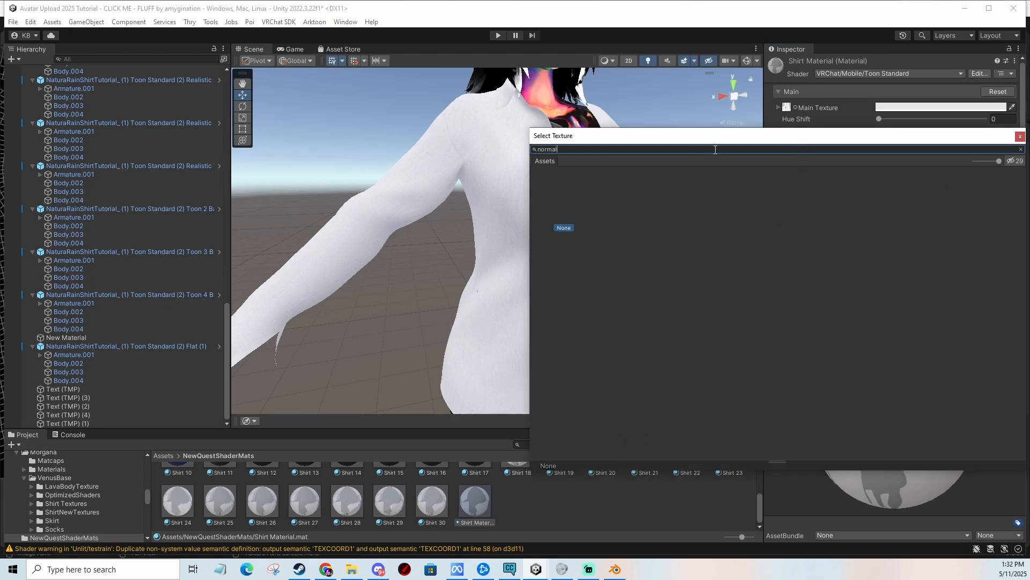
key("BackSpace")
key("BackSpace")
key("BackSpace")
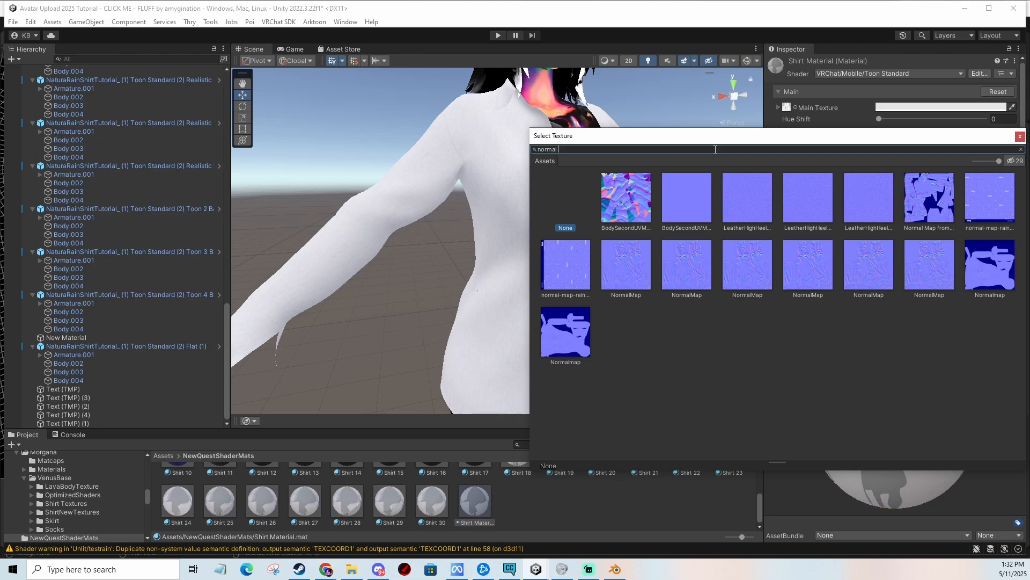
key("BackSpace")
type("map")
double_click(994, 202)
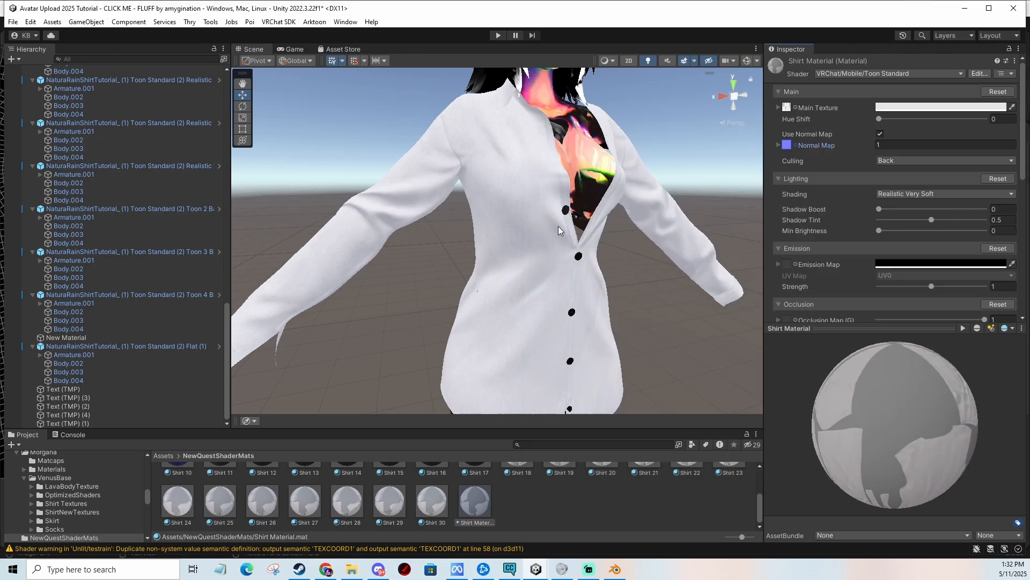
Set the Normal Map strength to 1 after trying 2.
left_click(889, 145)
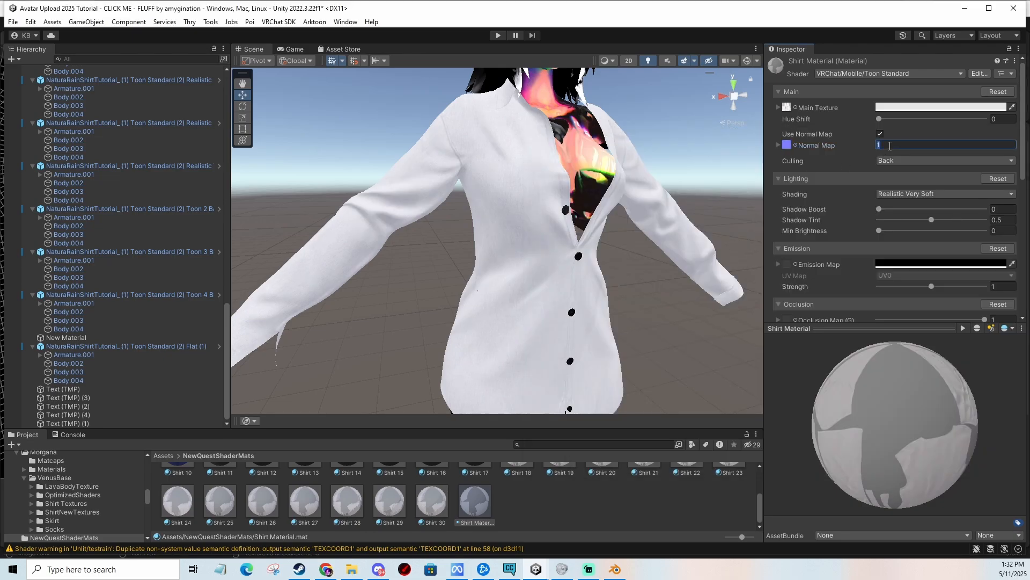
type("2")
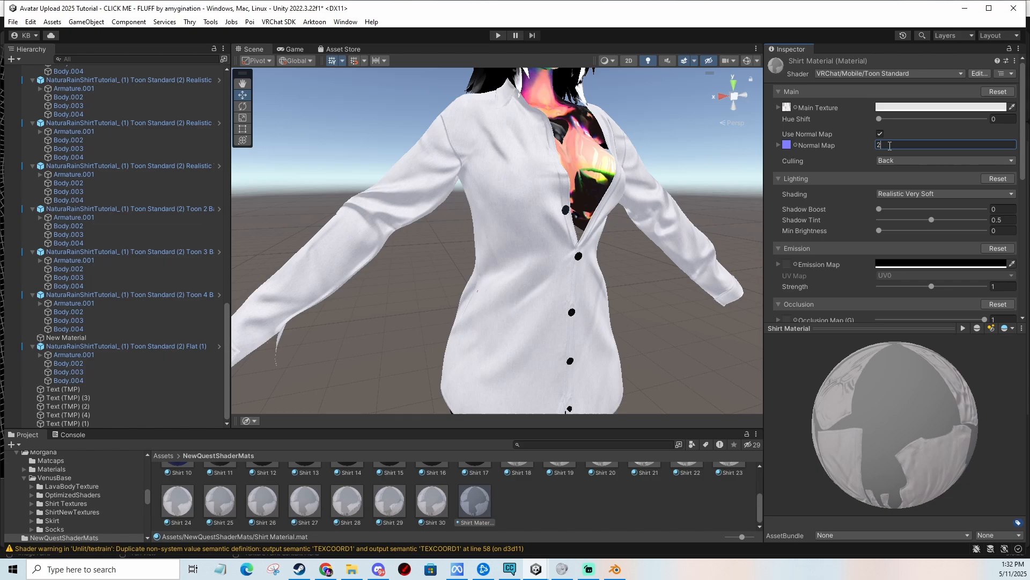
key("BackSpace")
type("1")
Set the shirt material's Culling to Off.
scroll(598, 204, "down", 3)
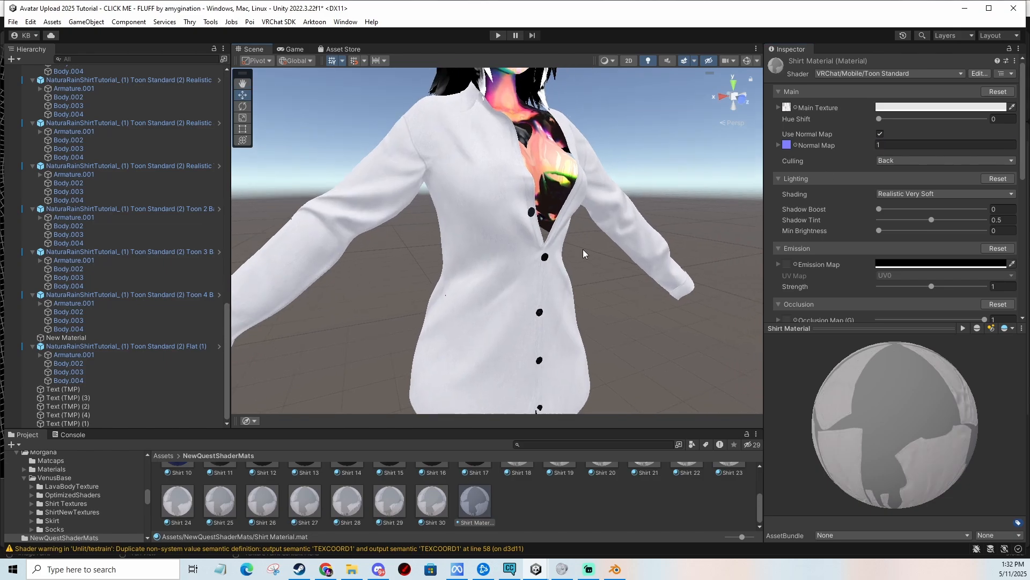
left_click_drag(584, 254, 632, 246, "alt")
middle_click_drag(632, 245, 574, 287)
scroll(573, 287, "up", 4)
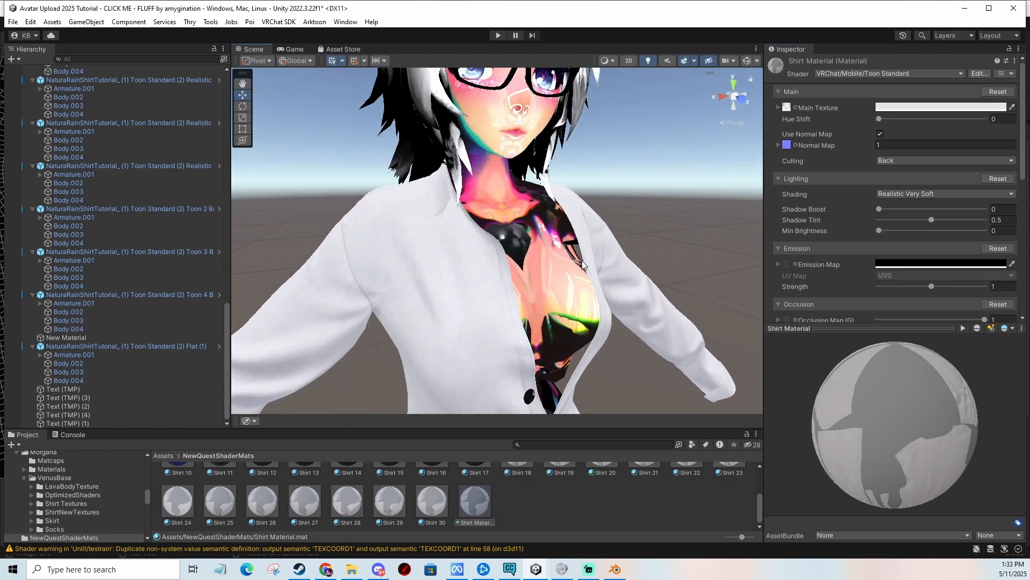
left_click_drag(582, 260, 596, 221, "alt")
left_click(913, 161)
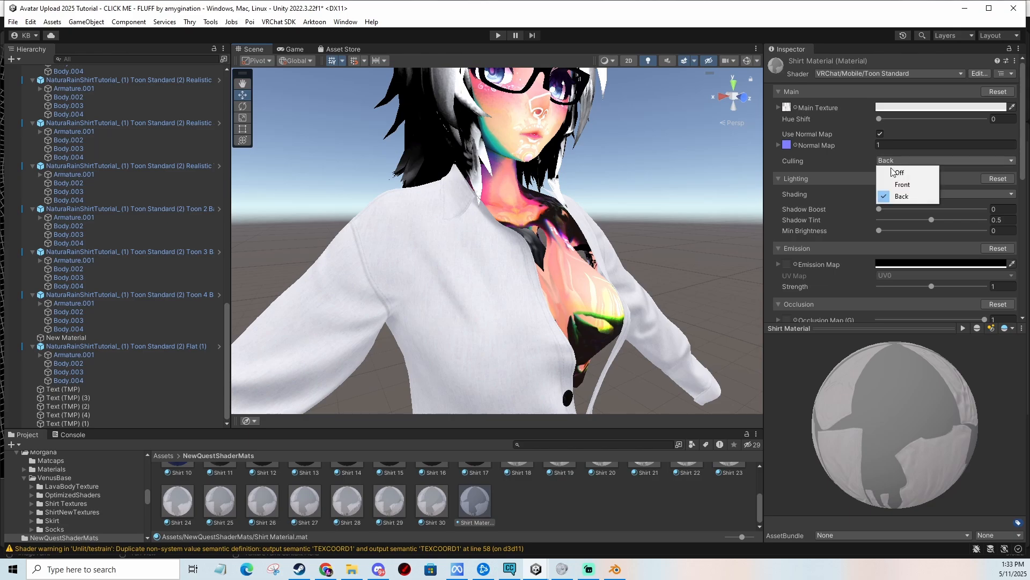
left_click(891, 171)
left_click_drag(627, 193, 511, 267, "alt")
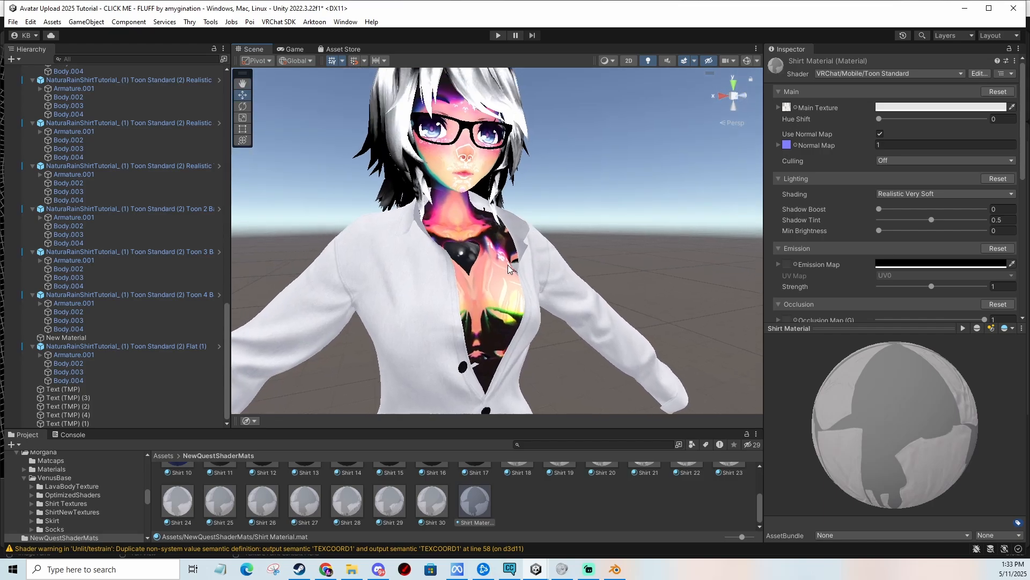
Set the Shadow Tint of the shirt material to 0.
middle_click_drag(511, 266, 549, 248)
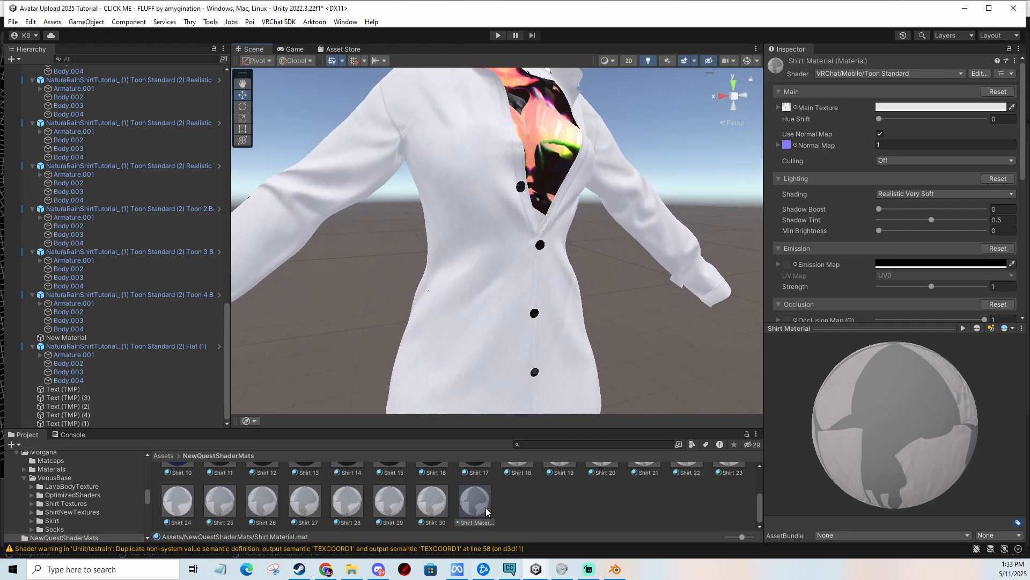
left_click_drag(485, 508, 586, 290)
left_click_drag(591, 240, 593, 242)
mouse_move(589, 252)
middle_mouse_down()
mouse_move(596, 214)
mouse_move(600, 282)
mouse_move(603, 261)
middle_mouse_up()
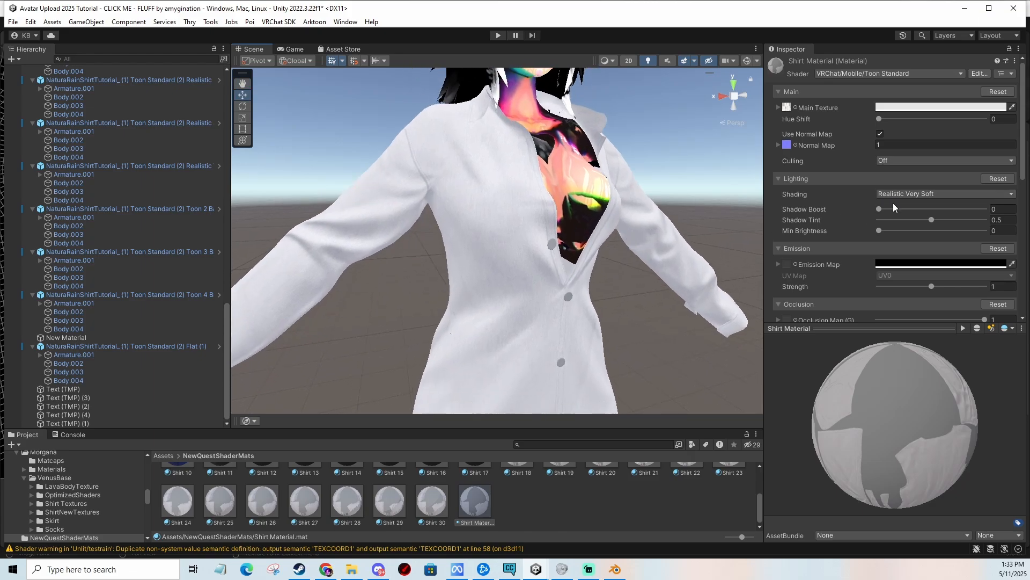
mouse_move(880, 209)
left_mouse_down()
mouse_move(980, 201)
mouse_move(865, 214)
left_mouse_up()
left_click_drag(932, 222, 889, 220)
middle_click_drag(636, 249, 659, 241)
mouse_move(896, 221)
left_mouse_down()
mouse_move(879, 222)
mouse_move(927, 220)
mouse_move(835, 221)
left_mouse_up()
mouse_move(640, 242)
middle_mouse_down()
mouse_move(640, 214)
mouse_move(636, 256)
middle_mouse_up()
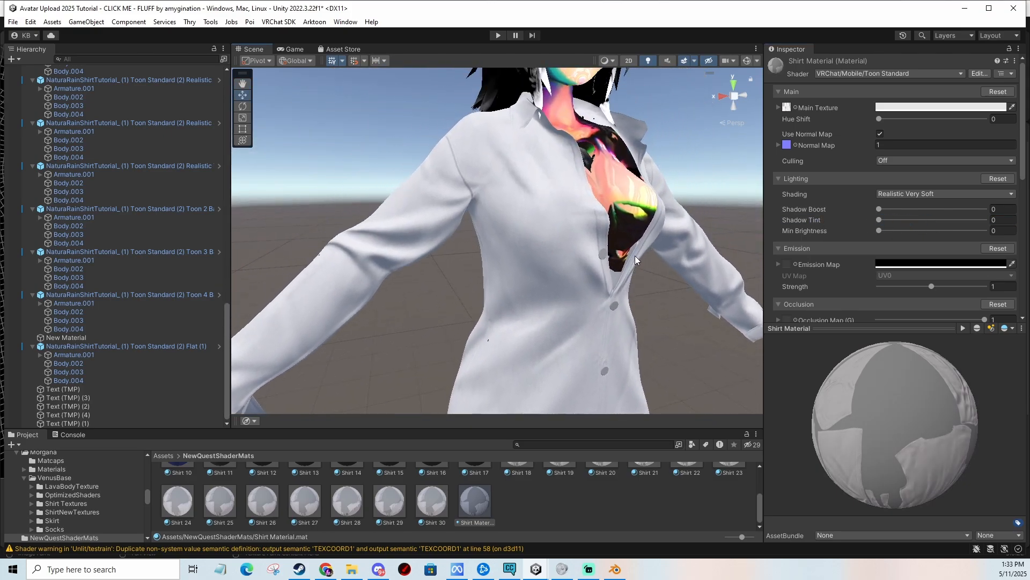
Set the Min Brightness to 0.005.
mouse_move(880, 231)
left_mouse_down()
mouse_move(936, 231)
mouse_move(900, 231)
left_mouse_up()
left_click(1007, 230)
type("0.005")
Assign the emission_map texture as the Emission Map, found by searching emissi in the texture picker.
middle_click_drag(556, 301, 641, 242)
middle_click_drag(593, 316, 684, 221)
middle_click_drag(601, 247, 615, 215)
left_click(796, 265)
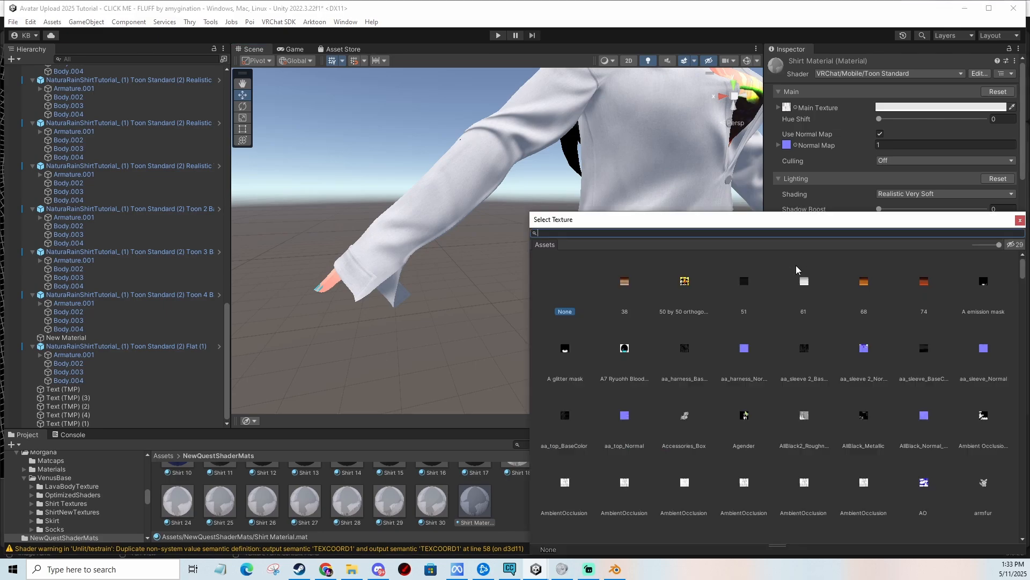
type("emissi")
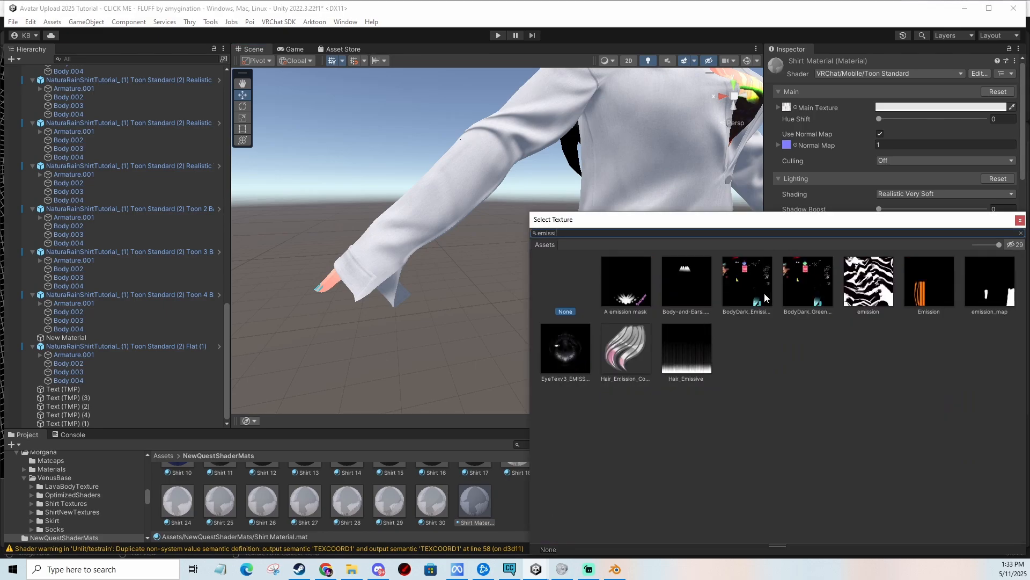
double_click(994, 284)
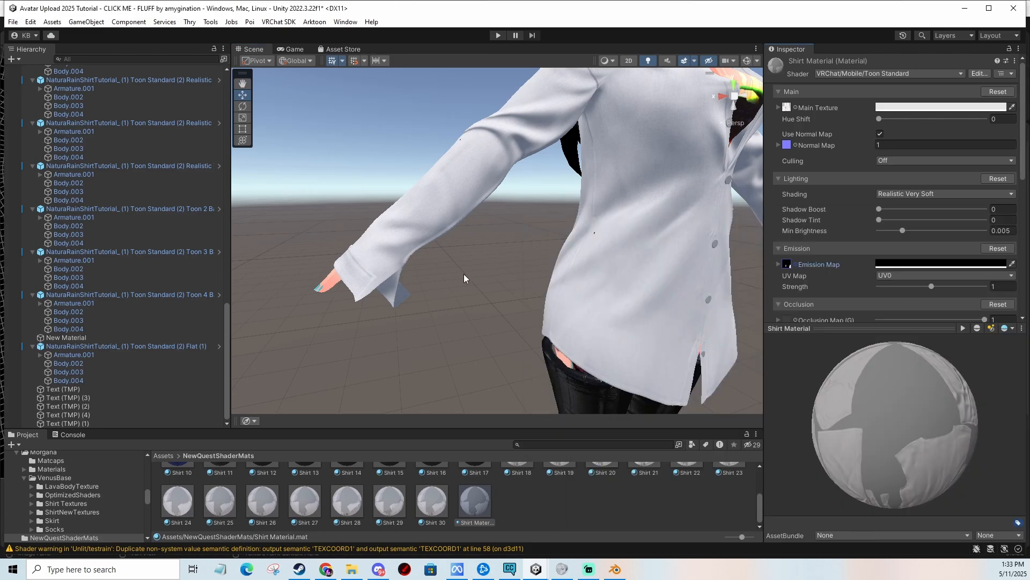
Set the emission color to a bright blue in the color picker.
left_click_drag(641, 276, 681, 272, "alt")
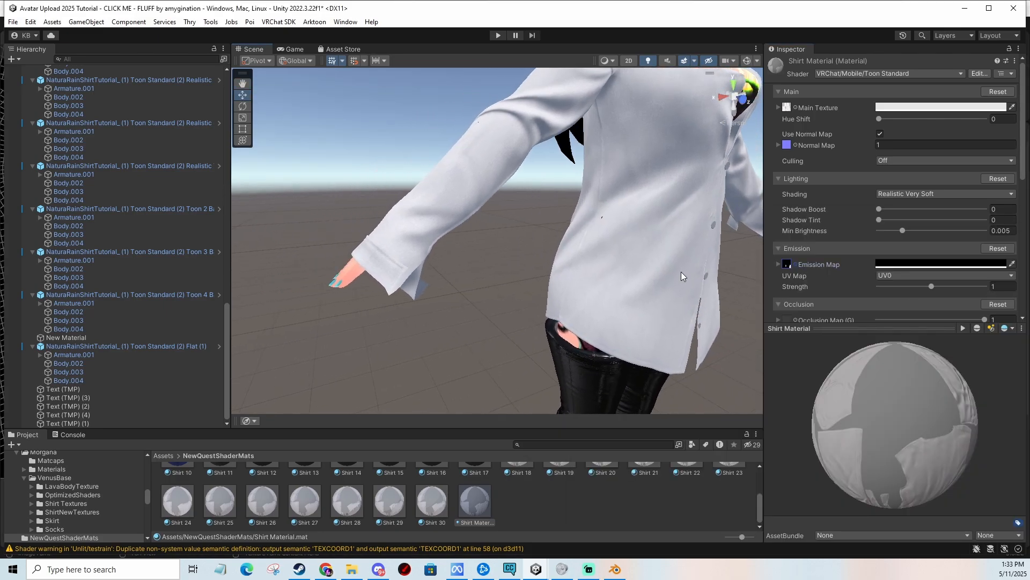
left_click(891, 267)
mouse_move(946, 326)
left_mouse_down()
mouse_move(916, 313)
mouse_move(987, 302)
left_mouse_up()
left_click(904, 363)
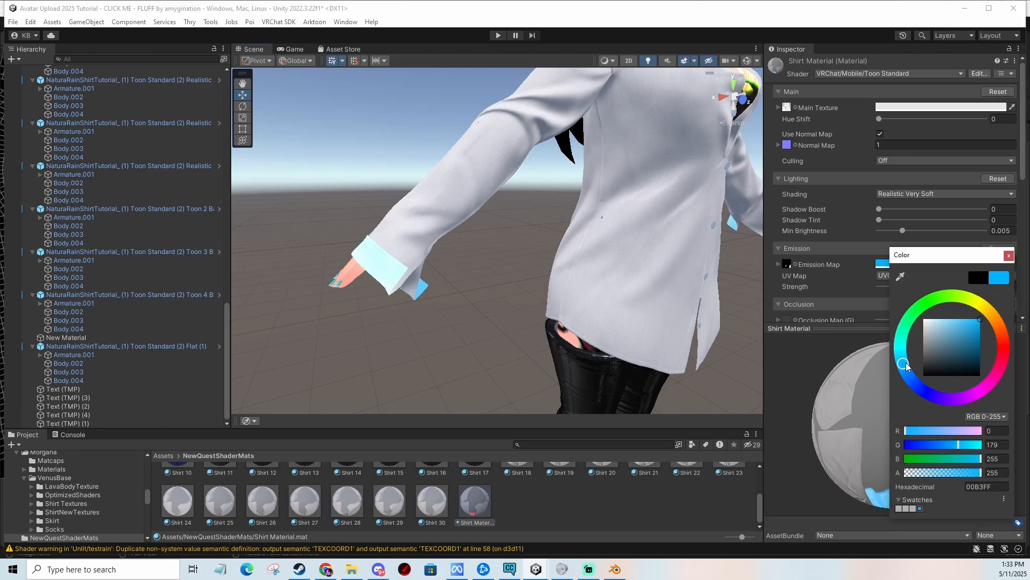
left_click_drag(907, 367, 908, 387)
middle_click_drag(447, 324, 465, 322)
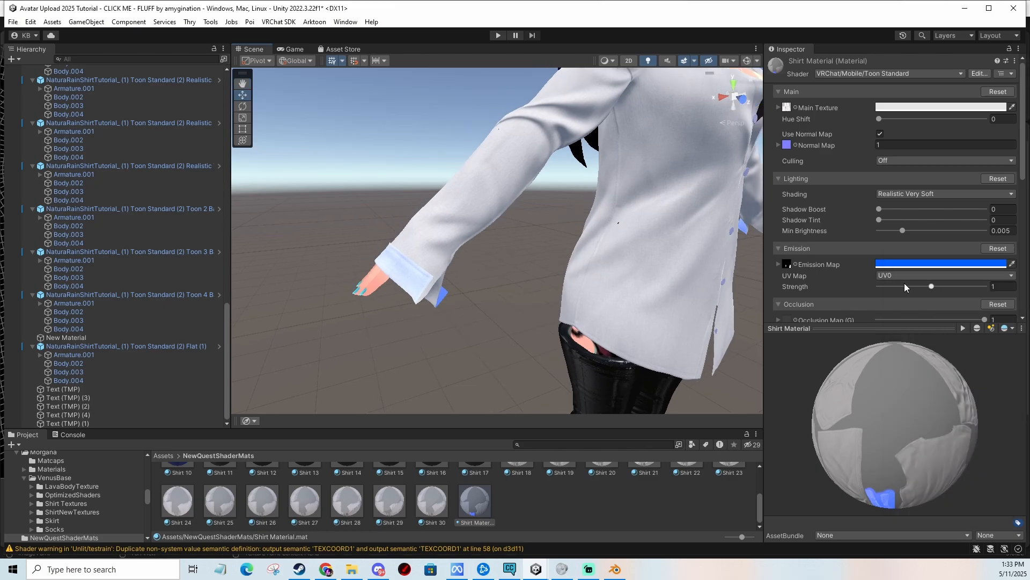
Raise the emission Strength to 2.
left_click_drag(932, 286, 975, 291)
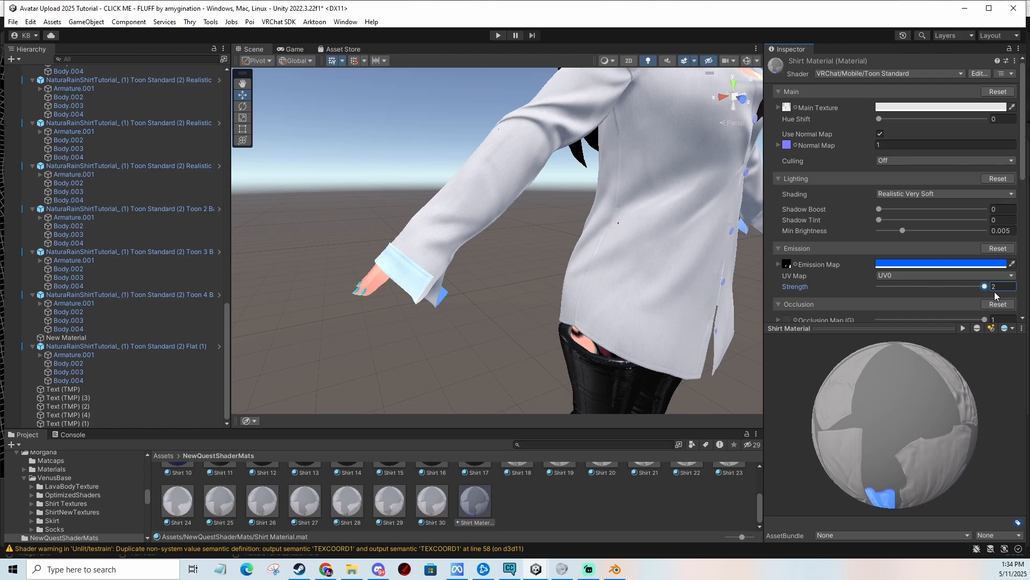
left_click_drag(501, 263, 558, 268, "alt")
left_click(1003, 288)
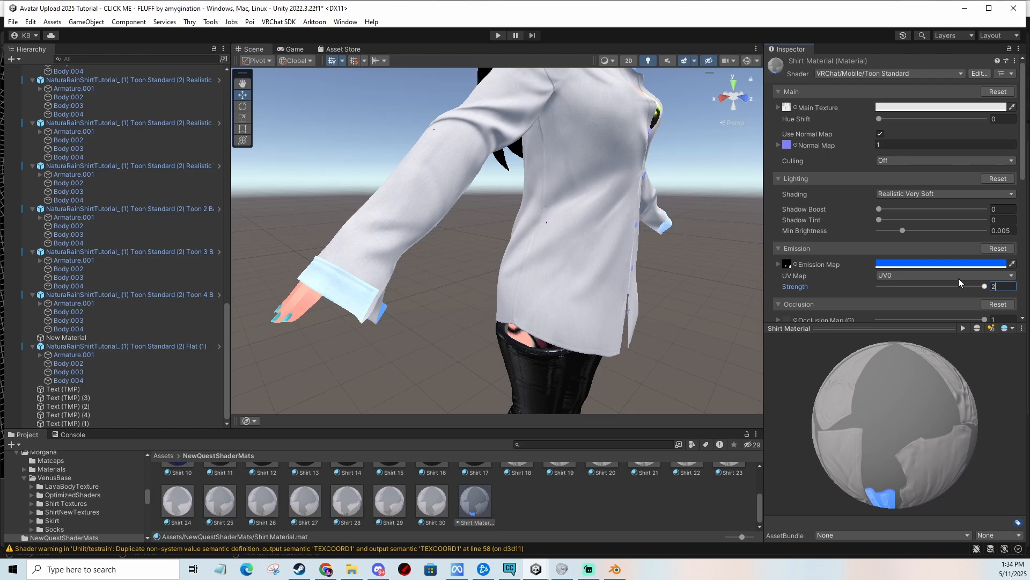
Examine the blue emission glow on the shirt's collar and cuffs.
left_click_drag(642, 265, 586, 281, "alt")
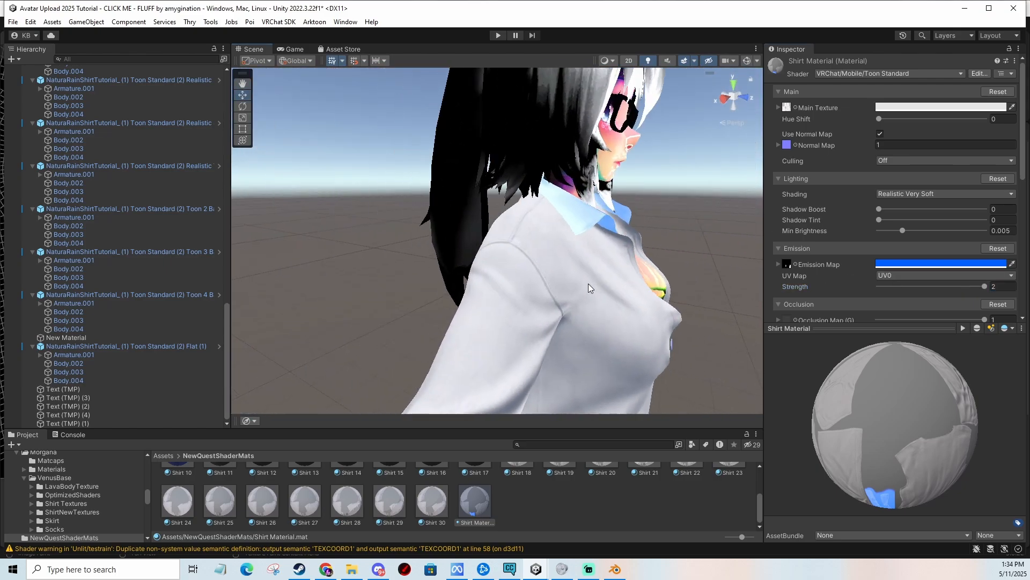
scroll(586, 280, "up", 5)
middle_click_drag(600, 236, 595, 266)
left_click_drag(647, 268, 540, 281, "alt")
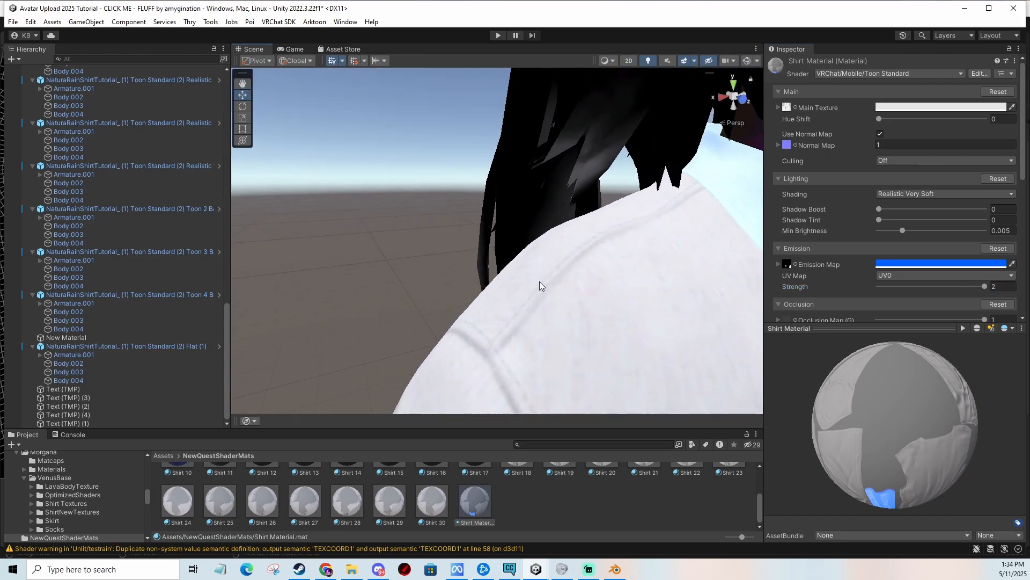
scroll(541, 283, "down", 6)
middle_click_drag(575, 320, 605, 271)
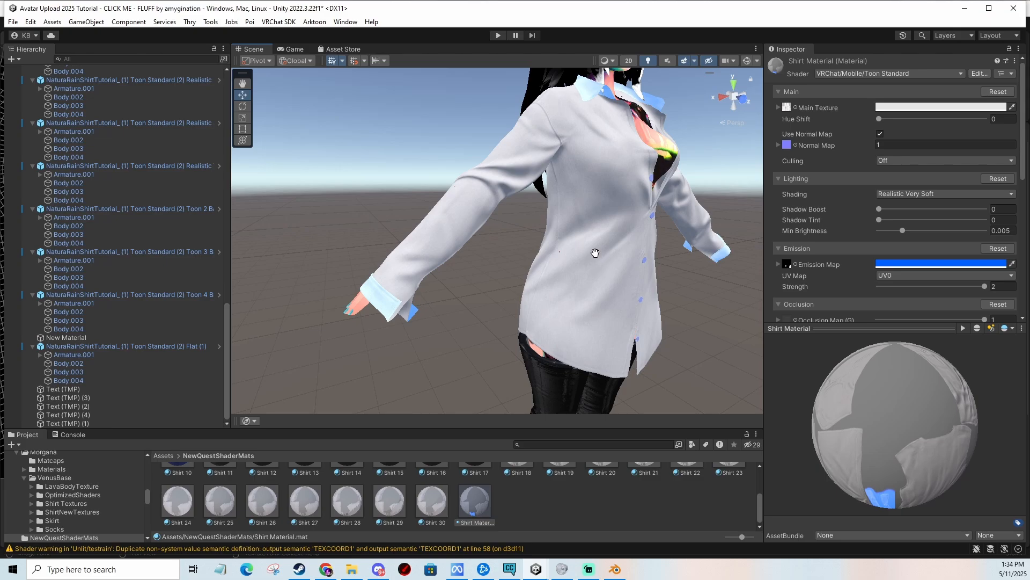
left_click_drag(604, 259, 589, 256, "alt")
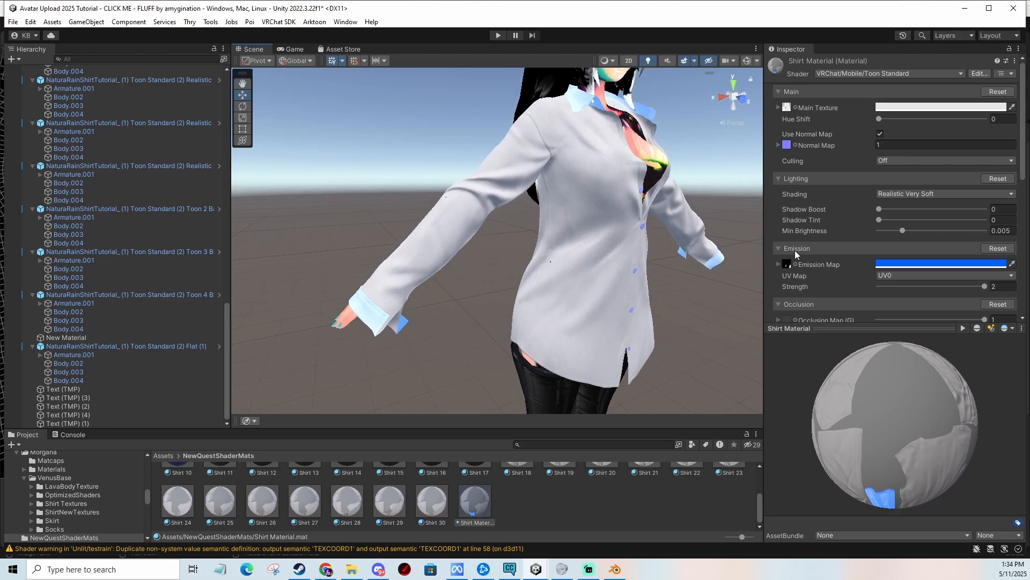
mouse_move(594, 317)
middle_mouse_down()
mouse_move(519, 397)
mouse_move(617, 286)
mouse_move(609, 306)
middle_mouse_up()
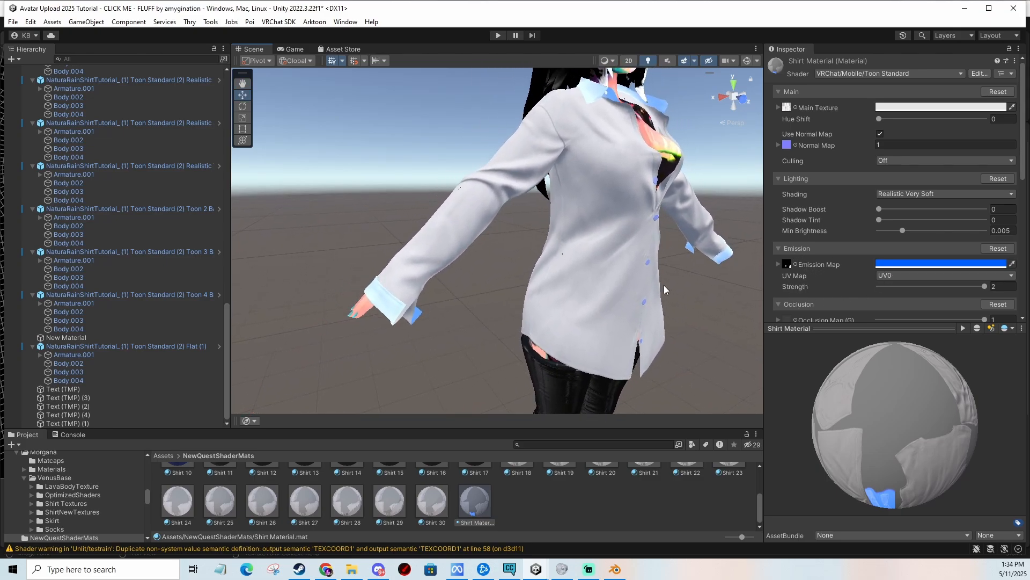
Change the emission color to white.
left_click(912, 265)
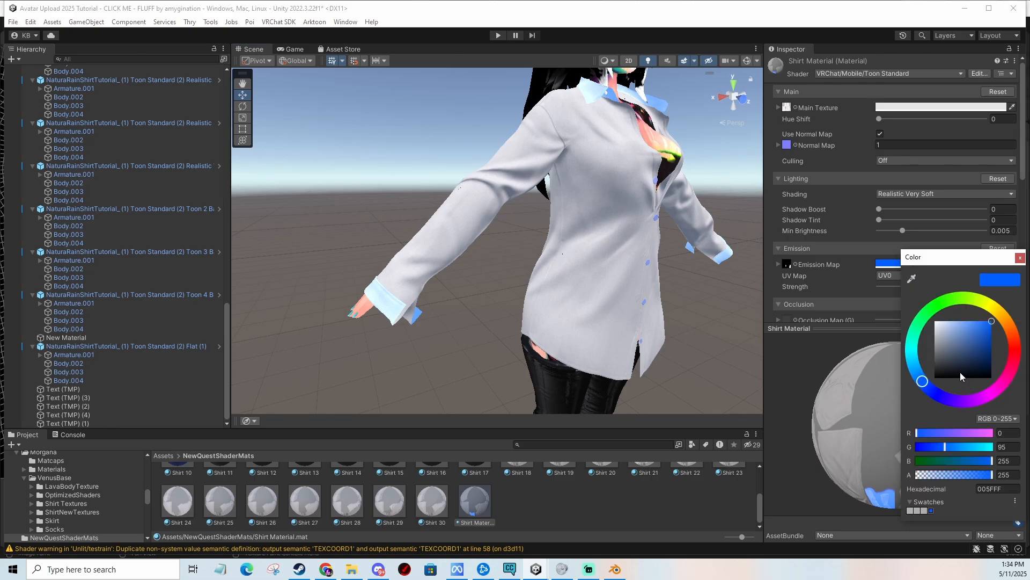
left_click_drag(953, 345, 936, 321)
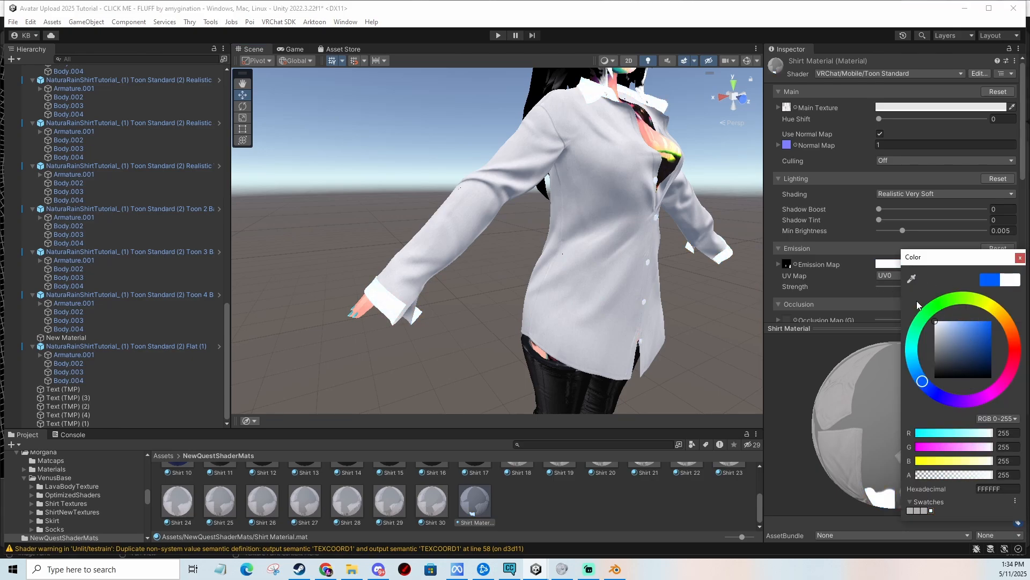
left_click(1020, 258)
Set the emission color to black and the emission Strength to 0.
left_click(923, 264)
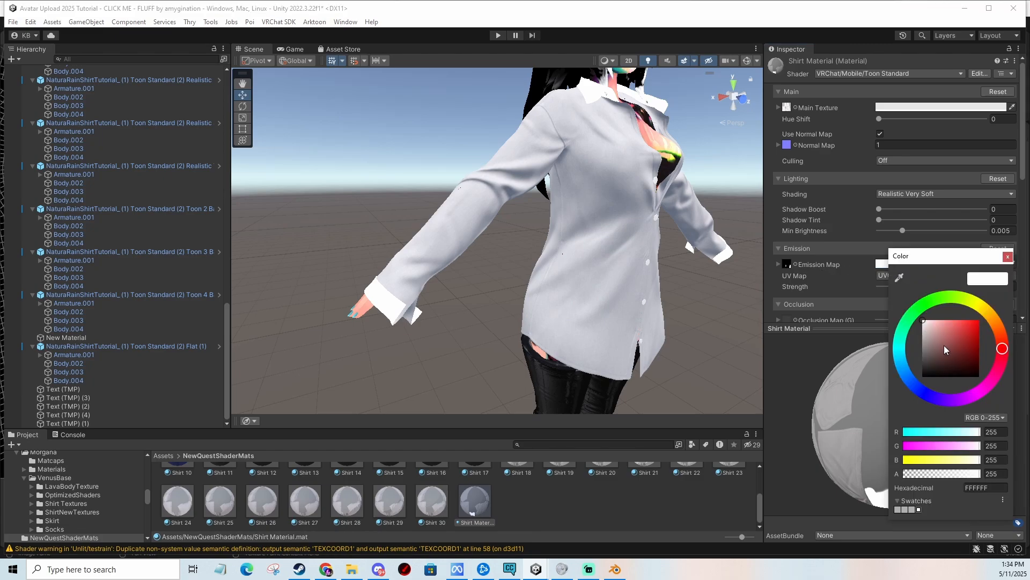
left_click_drag(944, 346, 904, 395)
left_click(1008, 257)
left_click_drag(935, 287, 840, 294)
Assign the AmbientOcclusion texture as the shirt material's Occlusion Map.
scroll(838, 289, "down", 3)
scroll(831, 268, "down", 2)
middle_click_drag(716, 185, 629, 236)
left_click(796, 176)
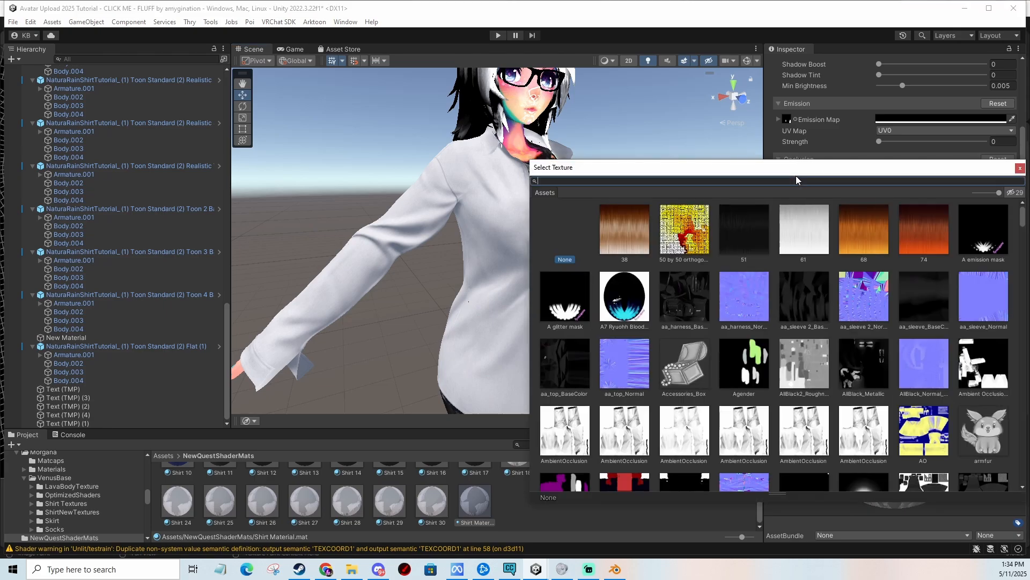
double_click(567, 434)
scroll(608, 304, "up", 6)
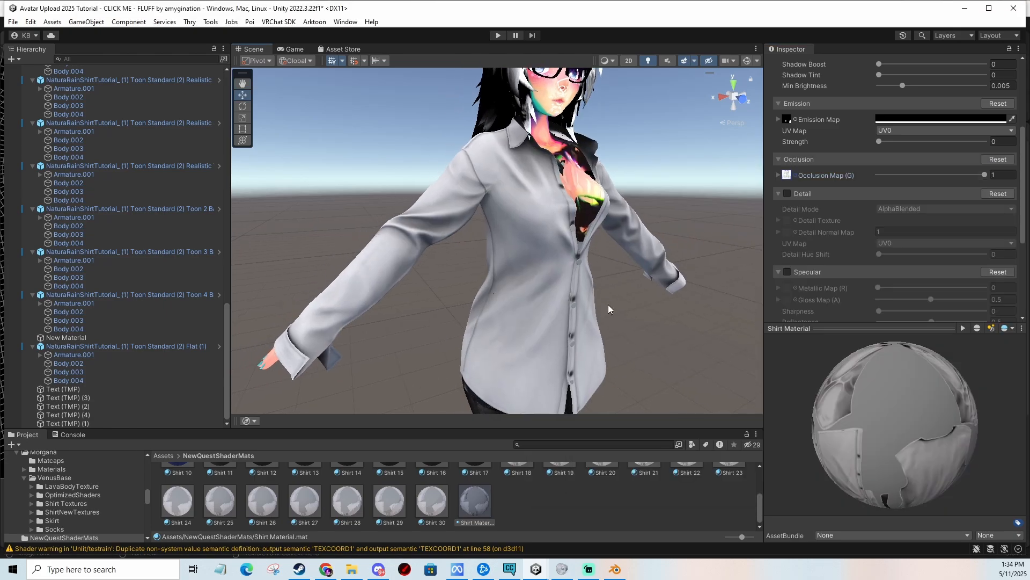
Examine the ambient occlusion shading on the shirt's folds and buttons up close.
scroll(593, 299, "down", 6)
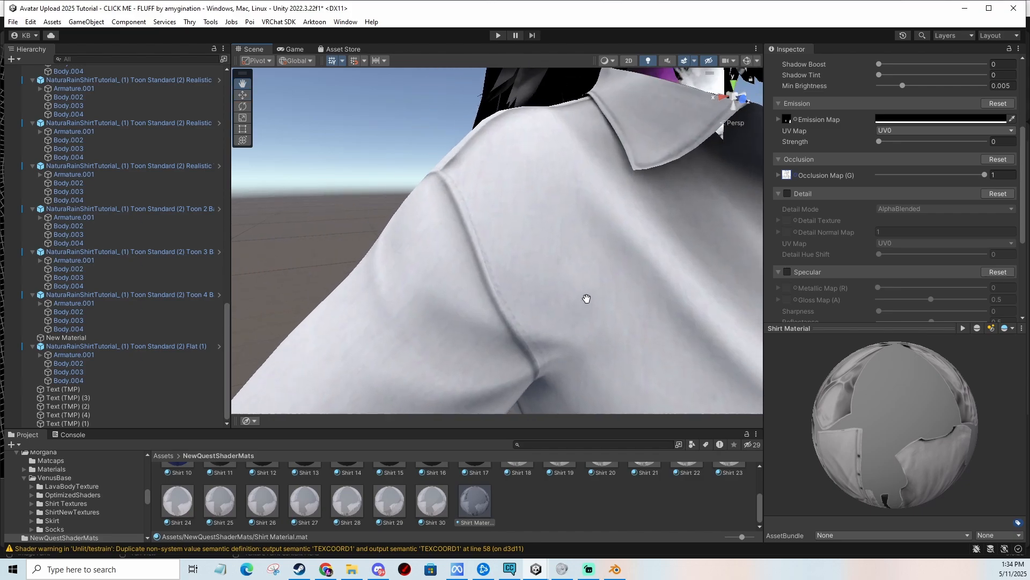
scroll(588, 302, "down", 5)
middle_click_drag(612, 329, 567, 297)
middle_click_drag(571, 339, 582, 293)
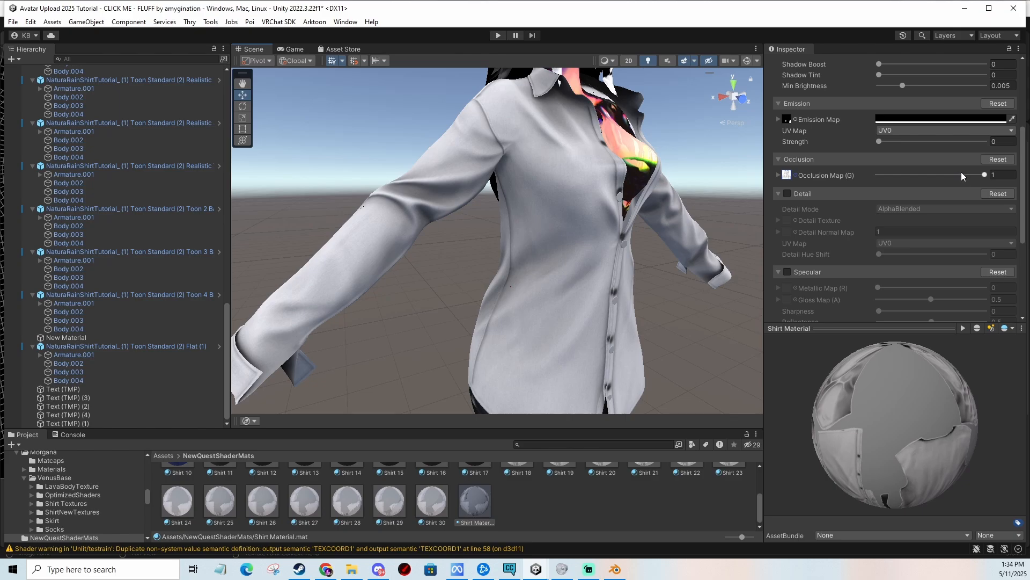
scroll(538, 266, "up", 4)
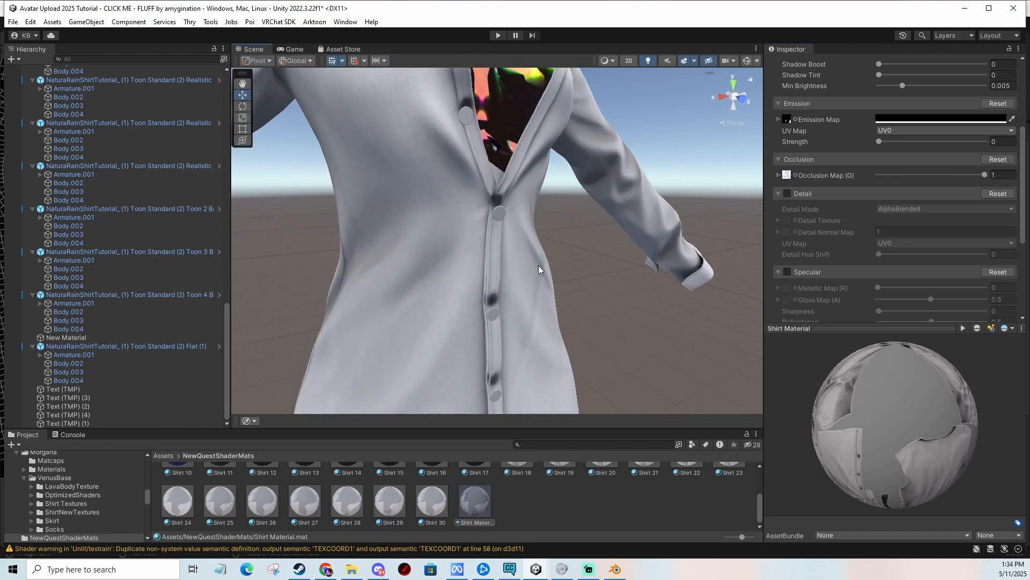
key("w")
right_click_drag(539, 265, 583, 286)
scroll(552, 286, "down", 2)
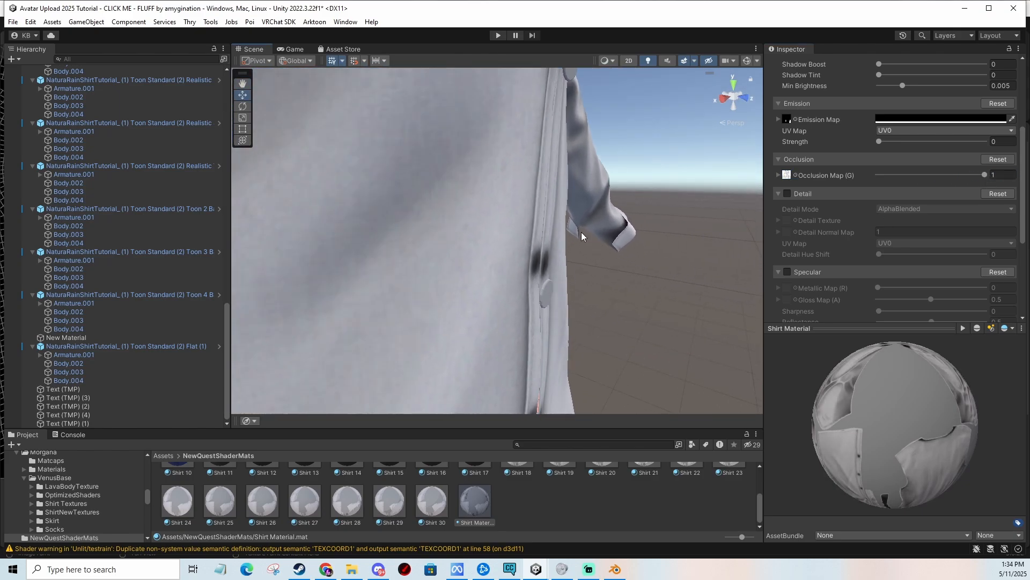
middle_click_drag(581, 232, 565, 285)
scroll(565, 286, "up", 3)
right_click_drag(564, 286, 517, 277)
scroll(542, 290, "down", 6)
scroll(546, 291, "down", 3)
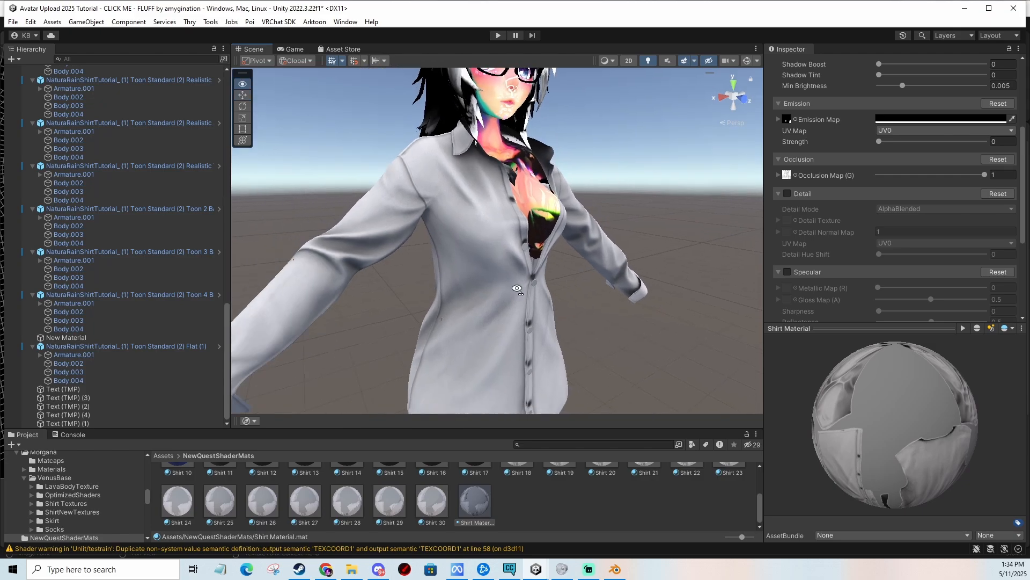
right_click_drag(581, 289, 548, 286)
middle_click_drag(549, 286, 557, 258)
scroll(557, 257, "down", 2)
right_click_drag(557, 257, 621, 246)
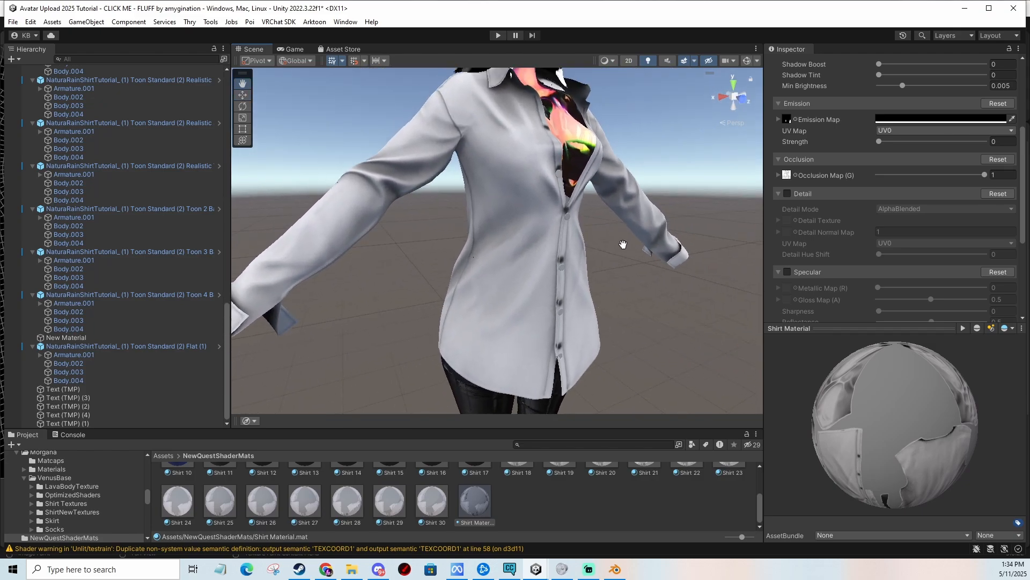
scroll(621, 246, "up", 1)
Try different Occlusion strengths and set it back to 1 while comparing the shirt.
mouse_move(953, 173)
left_mouse_down()
mouse_move(910, 173)
mouse_move(1018, 179)
mouse_move(886, 185)
mouse_move(972, 186)
left_mouse_up()
middle_click_drag(552, 239, 567, 214)
left_click_drag(970, 174, 993, 173)
middle_click_drag(529, 185, 572, 278)
scroll(572, 278, "up", 3)
middle_click_drag(481, 365, 419, 327)
middle_click_drag(692, 234, 595, 227)
scroll(595, 226, "down", 5)
middle_click_drag(584, 270, 585, 253)
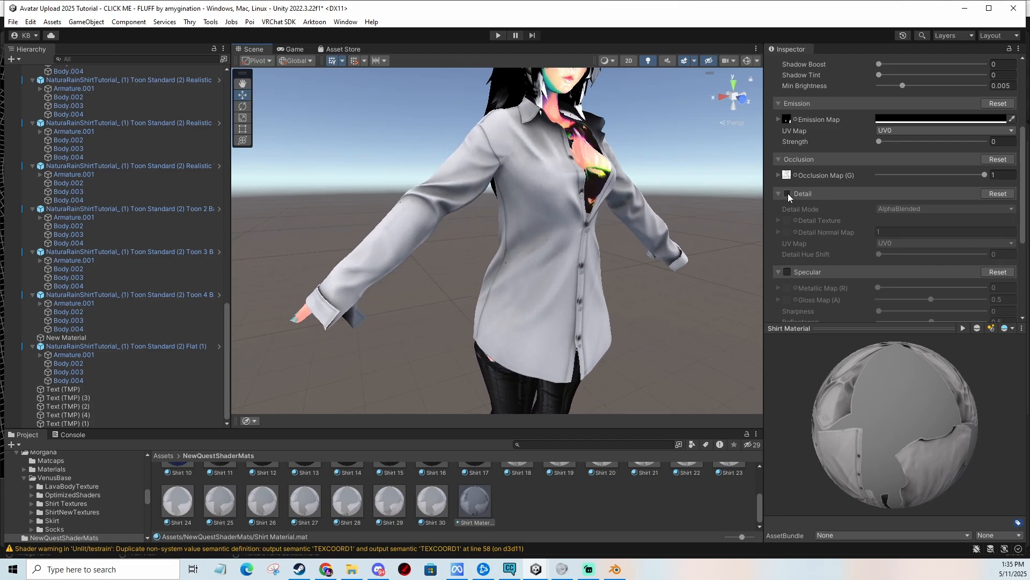
Enable the Detail section of the shirt material.
left_click(787, 194)
scroll(470, 509, "up", 3)
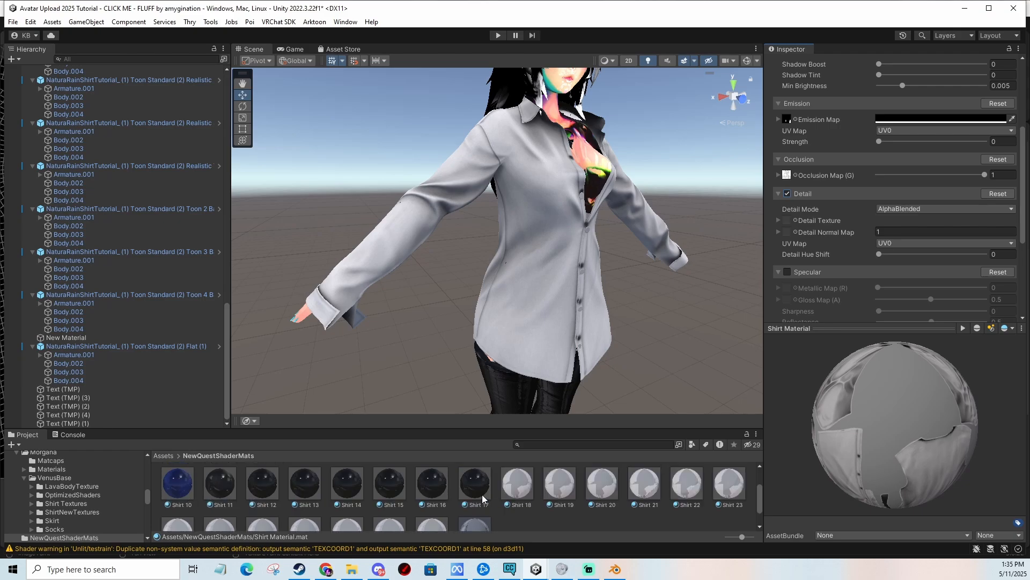
Check which detail texture the Shirt 17 material uses, then return to the shirt material.
left_click(475, 485)
left_click(796, 232)
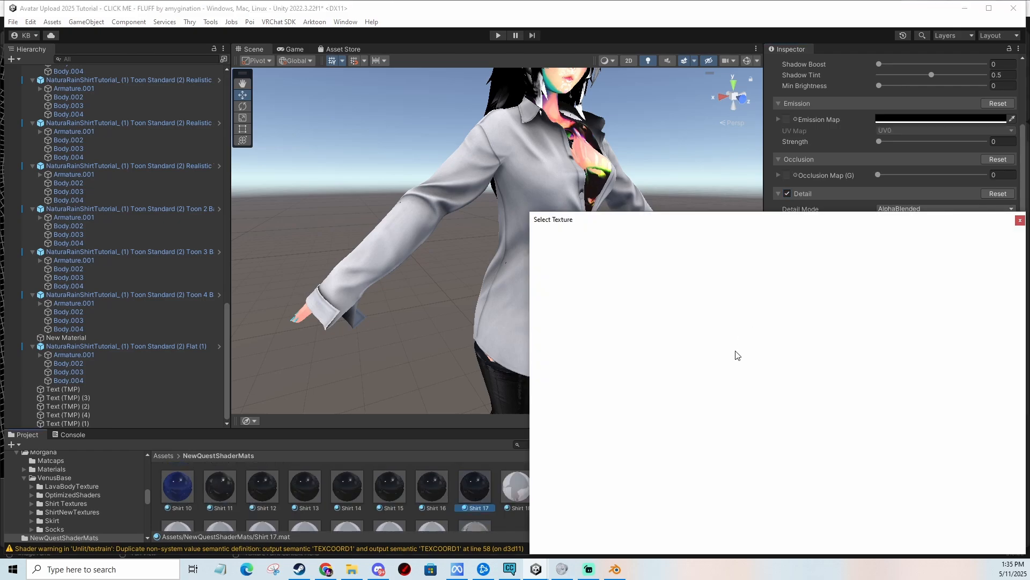
scroll(722, 382, "up", 1)
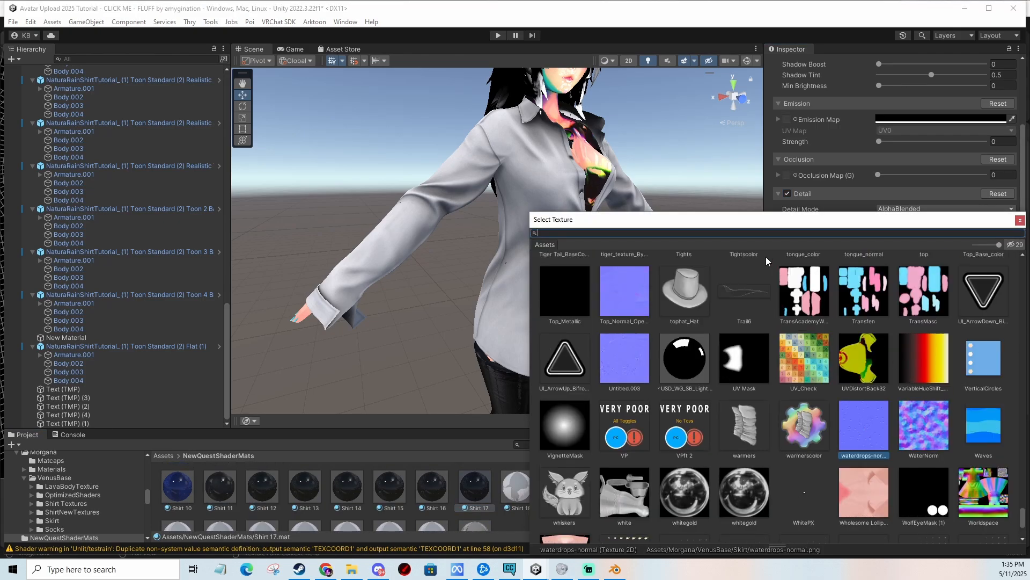
left_click_drag(758, 220, 732, 157)
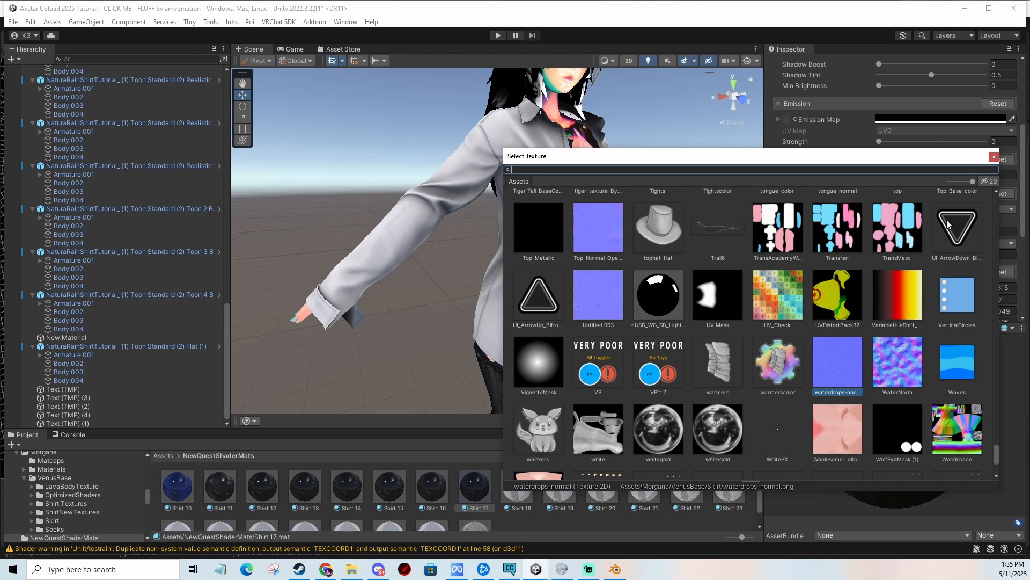
left_click(994, 157)
scroll(476, 505, "down", 1)
left_click(475, 502)
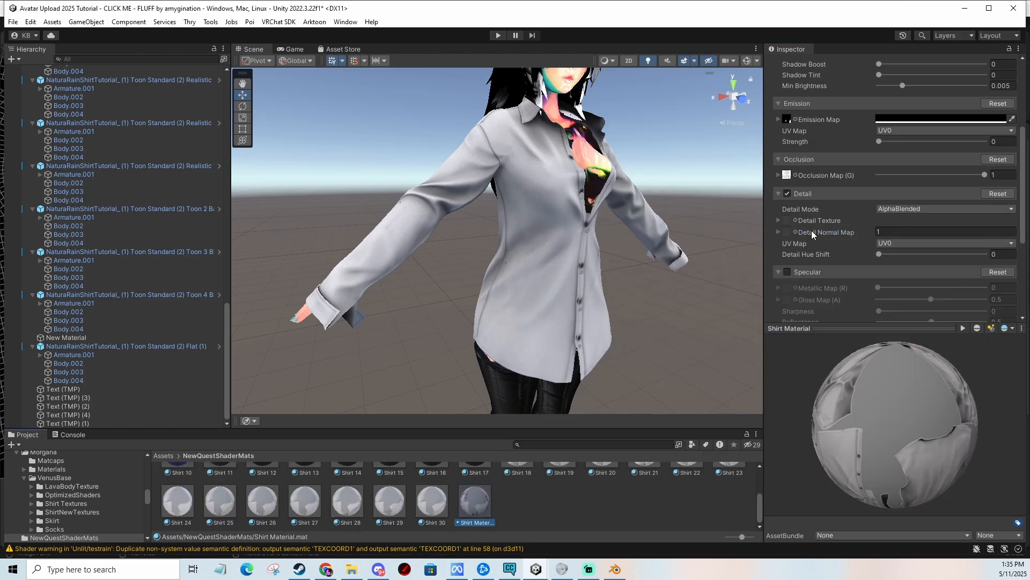
Assign the texture found by searching water as the shirt material's Detail Texture.
left_click(797, 220)
type("wate")
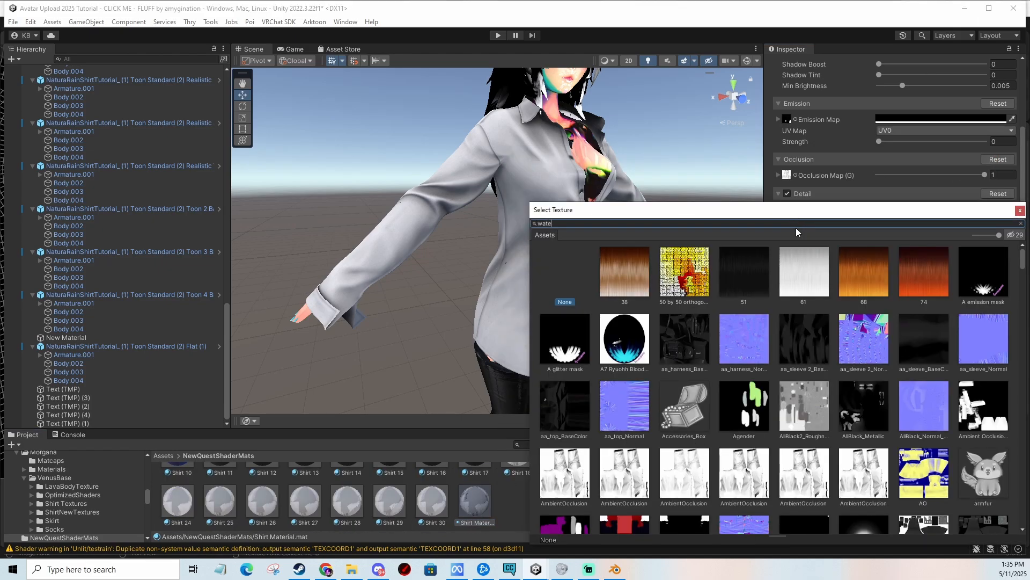
type("r")
double_click(674, 305)
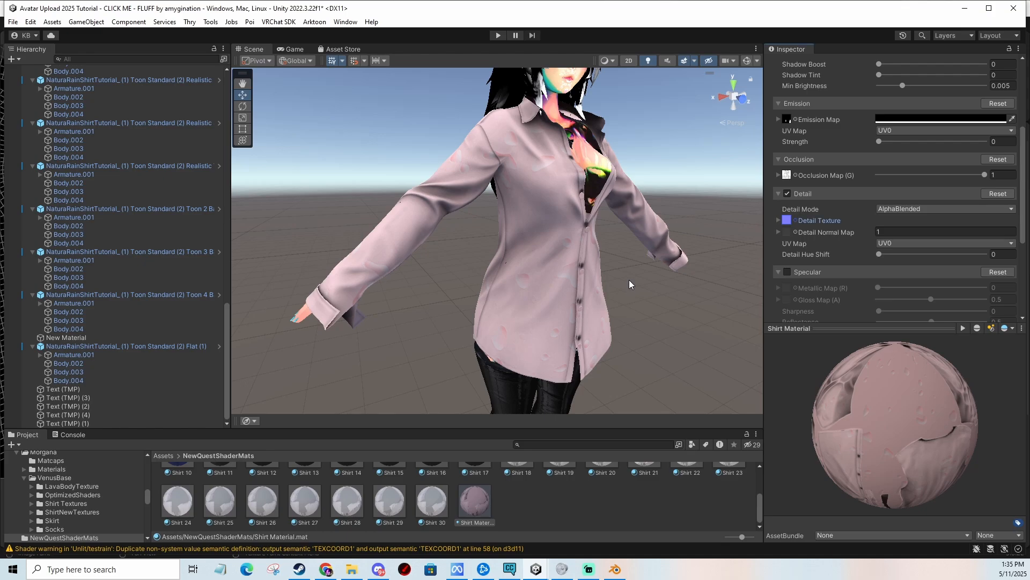
Clear the Detail Texture from the shirt material.
scroll(629, 279, "up", 2)
left_click(786, 220)
key("Delete")
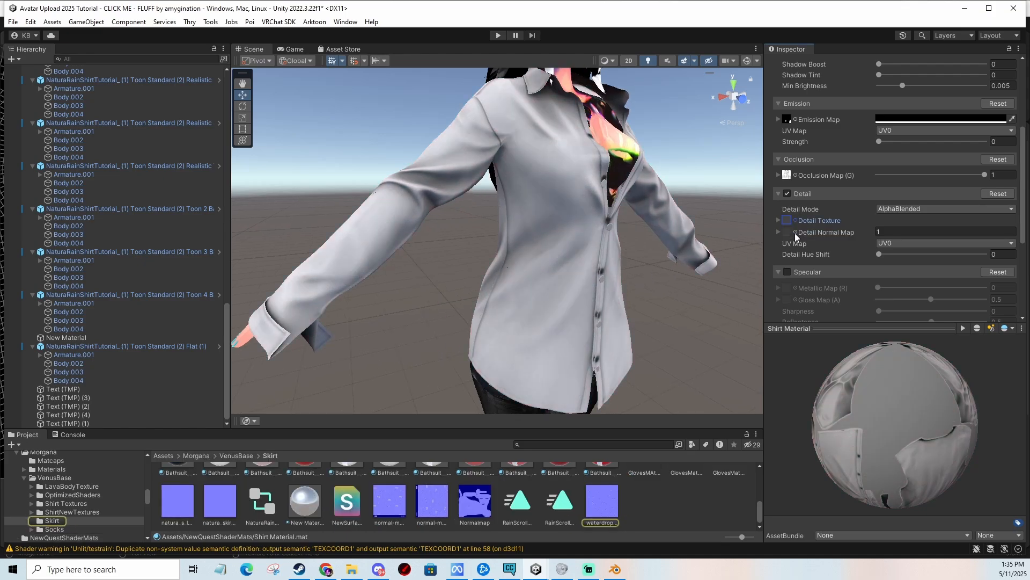
Assign the texture found by searching water as the shirt material's Detail Normal Map.
left_click(795, 232)
type("w")
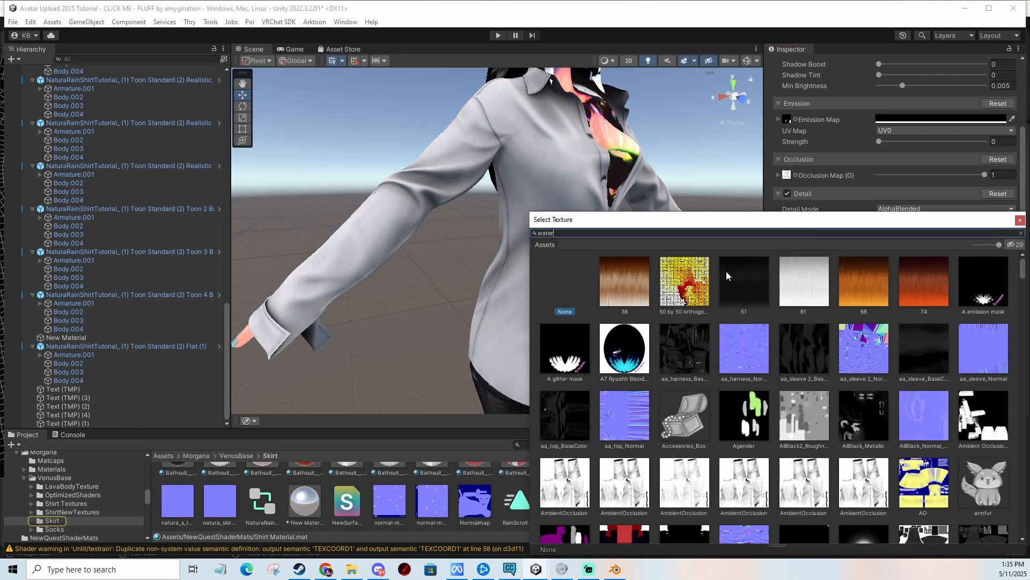
type("ater")
double_click(617, 286)
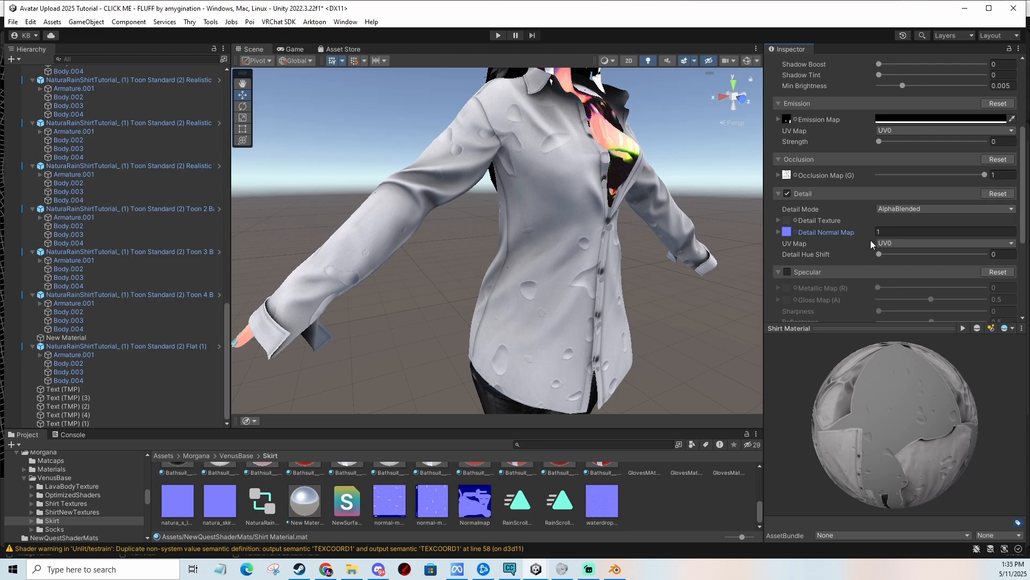
Set the Detail Normal Map tiling to 10 on X and 10 on Y.
left_click(779, 232)
left_click(903, 243)
type("10")
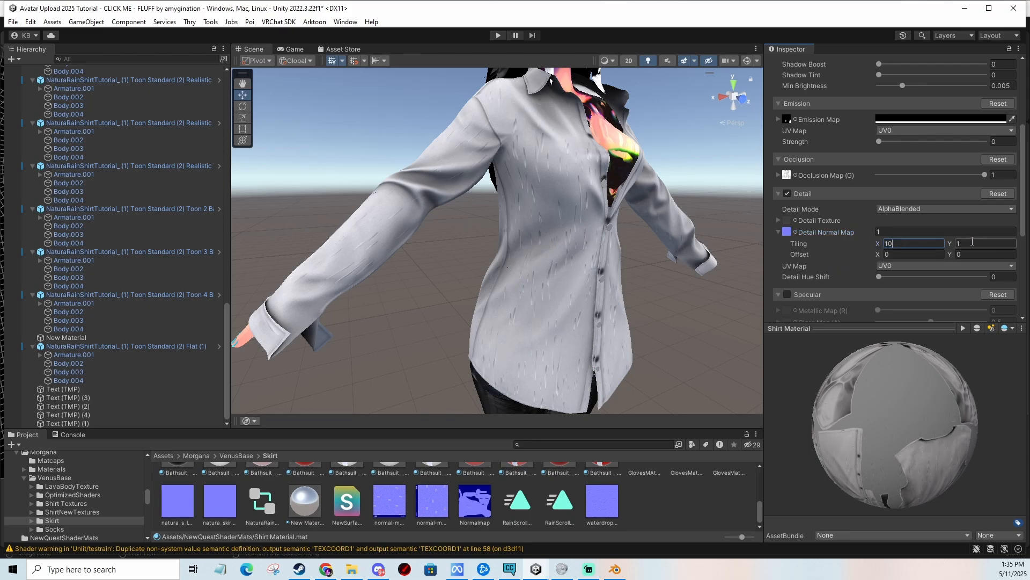
left_click(972, 242)
type("10")
Inspect the water normal detail on the shirt from different angles and distances.
scroll(667, 250, "up", 8)
middle_click_drag(673, 246, 639, 278)
scroll(649, 289, "up", 3)
scroll(638, 278, "down", 7)
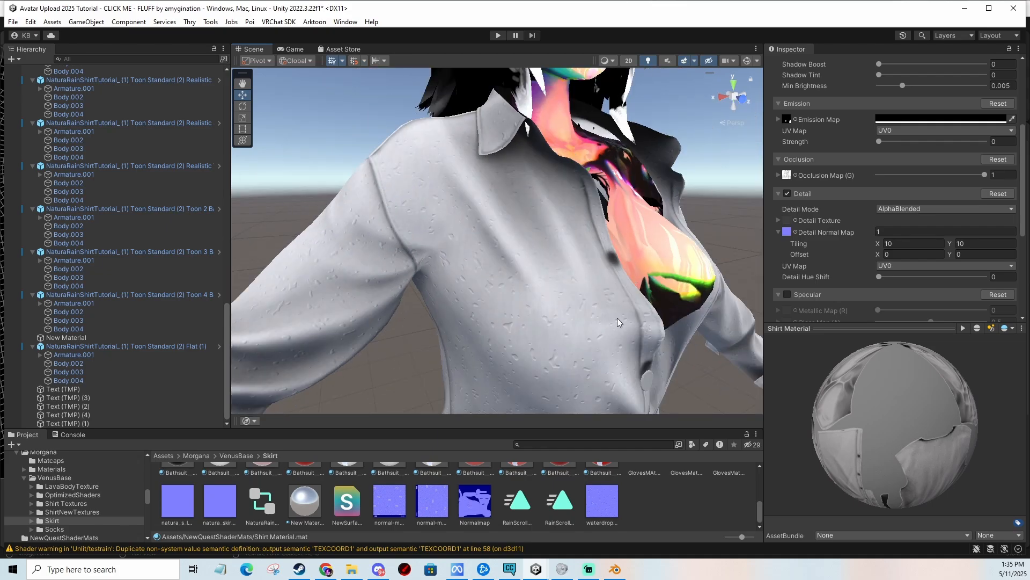
scroll(617, 318, "up", 5)
middle_click_drag(617, 318, 586, 266)
scroll(589, 241, "down", 4)
scroll(586, 265, "up", 6)
scroll(601, 251, "down", 6)
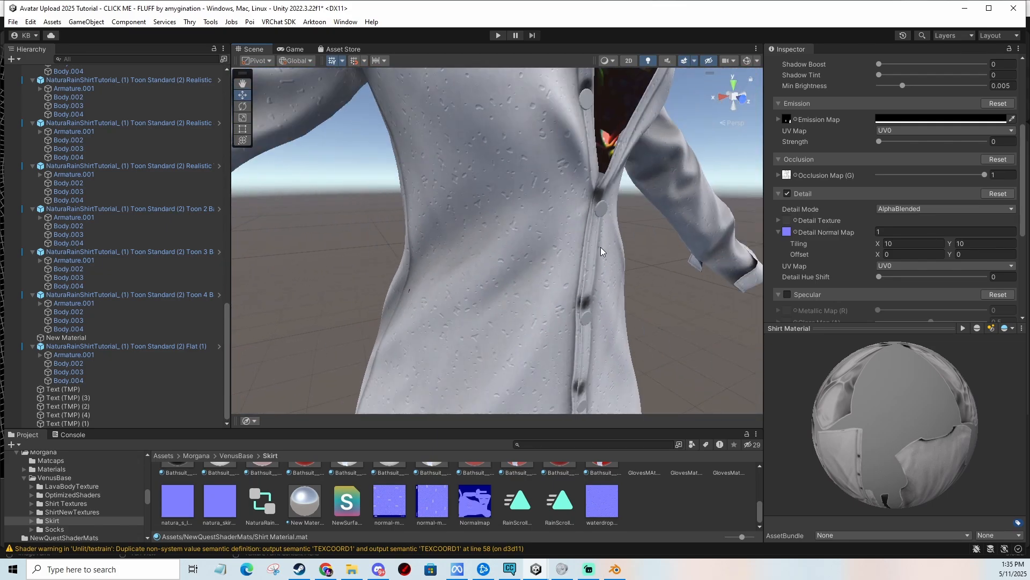
scroll(597, 256, "down", 5)
middle_click_drag(583, 227, 594, 232)
scroll(595, 236, "up", 7)
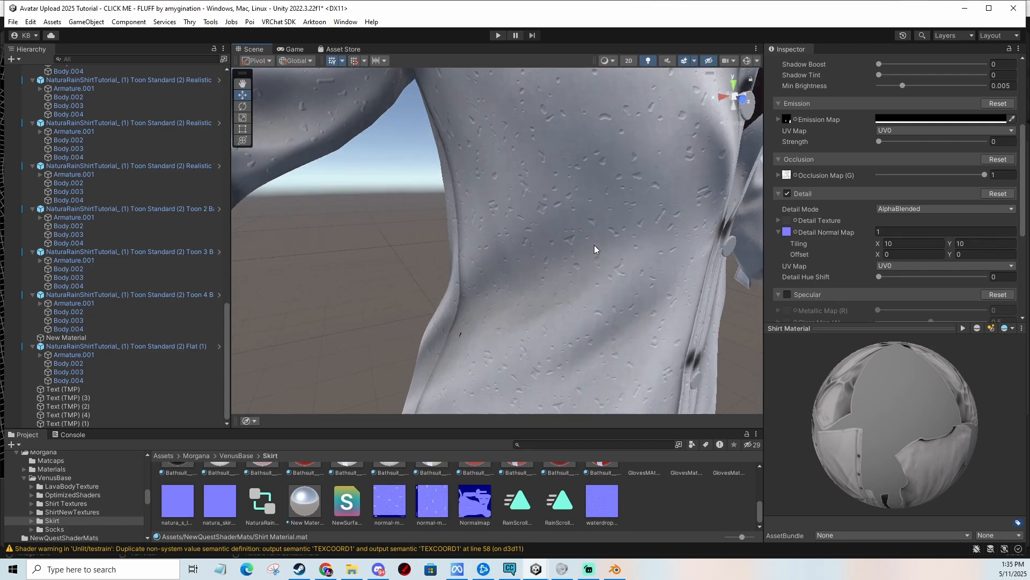
scroll(590, 236, "down", 6)
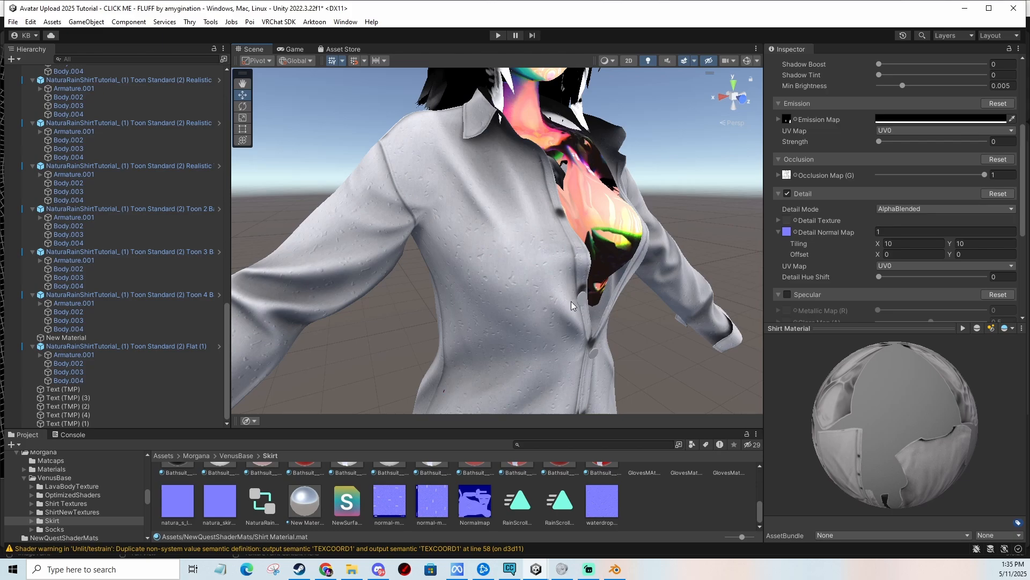
scroll(585, 268, "up", 4)
middle_click_drag(585, 268, 648, 255)
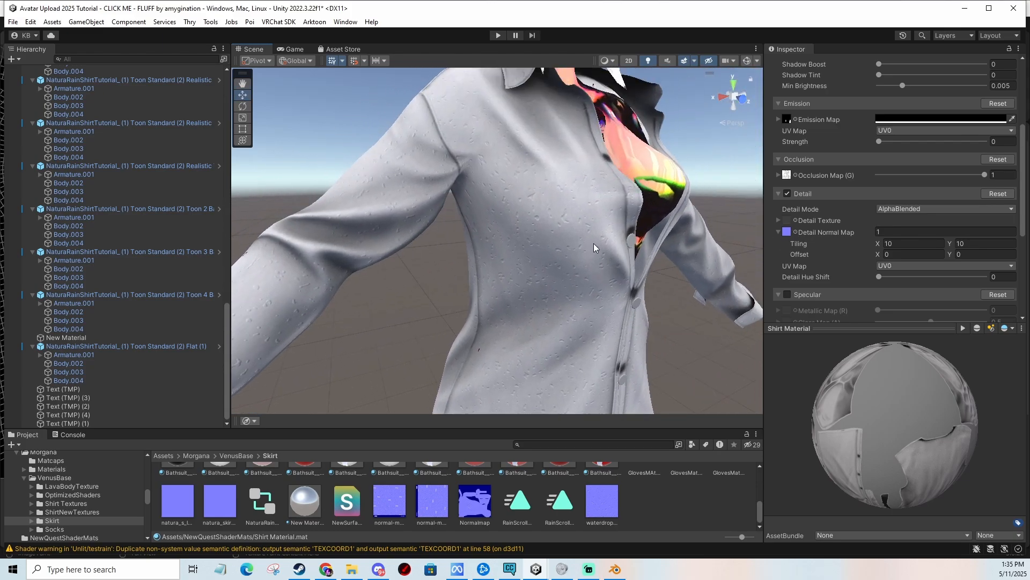
scroll(594, 244, "down", 2)
middle_click_drag(594, 243, 603, 307)
scroll(595, 316, "up", 4)
scroll(587, 253, "down", 4)
Try a Detail Hue Shift and a Detail Normal Map scale of 2, then set the scale back to 1.
left_click(880, 277)
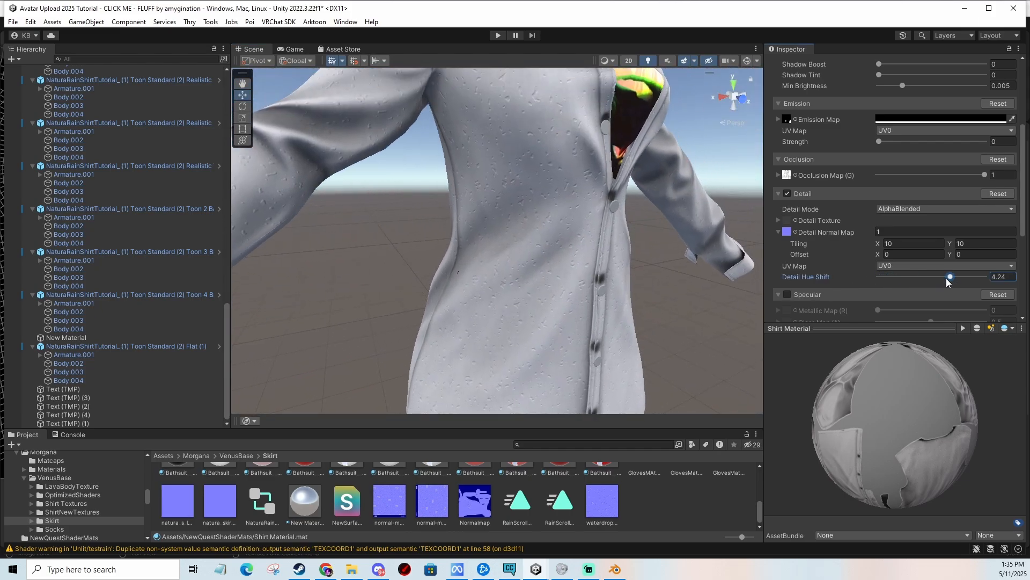
left_click(887, 232)
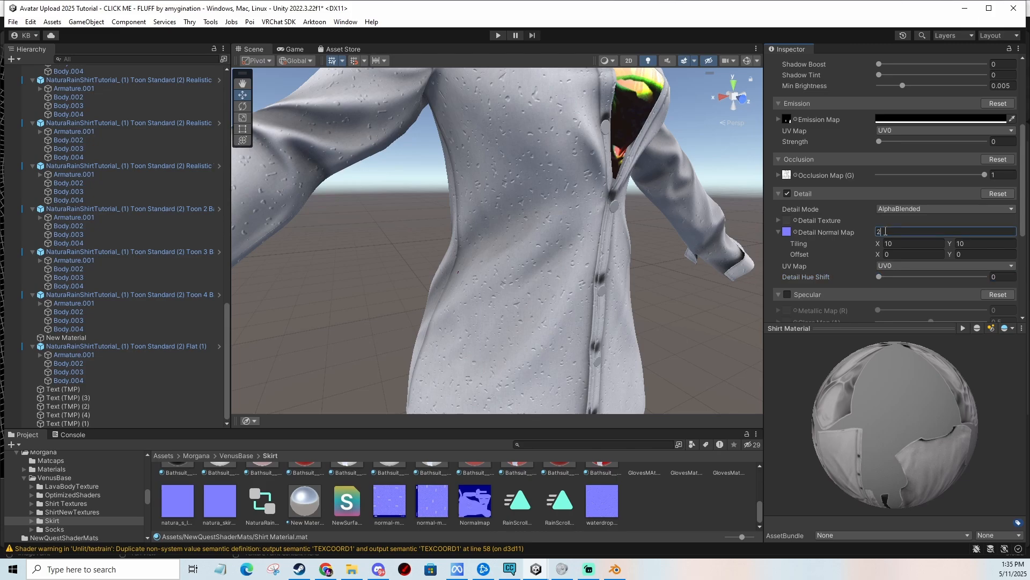
middle_click_drag(589, 125, 595, 226)
scroll(603, 262, "up", 3)
scroll(594, 225, "down", 4)
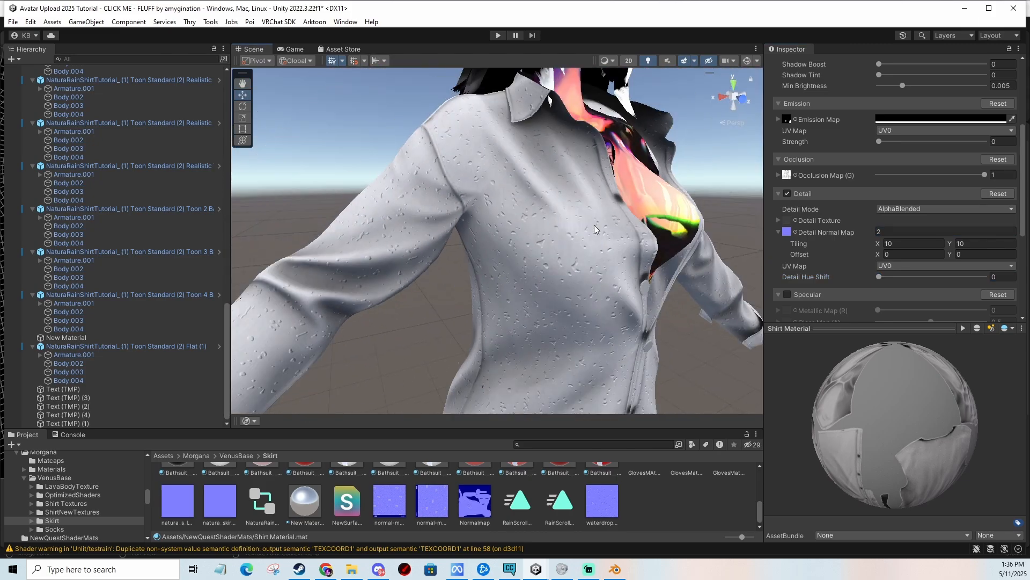
scroll(595, 223, "up", 3)
left_click(907, 234)
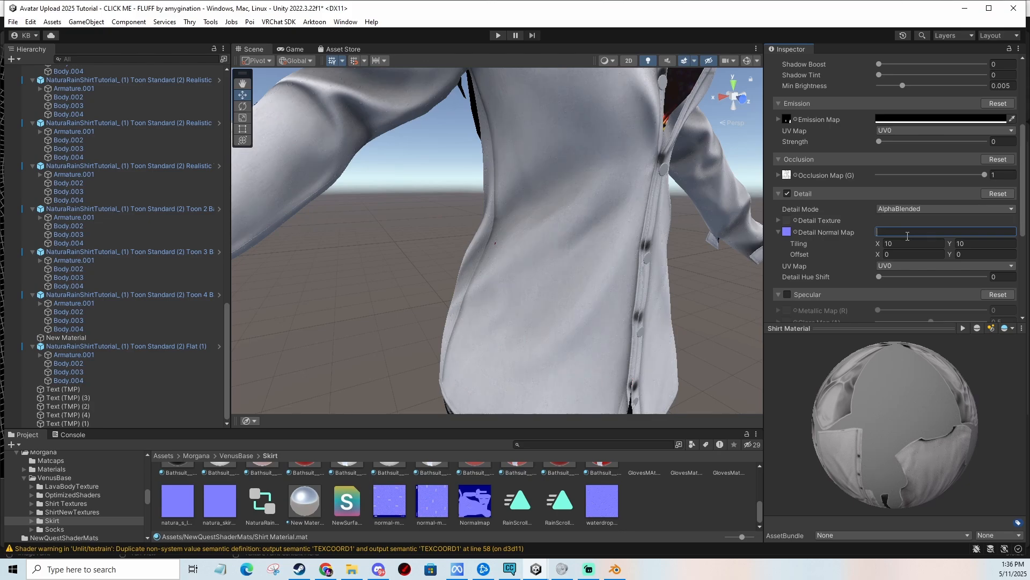
scroll(686, 259, "down", 5)
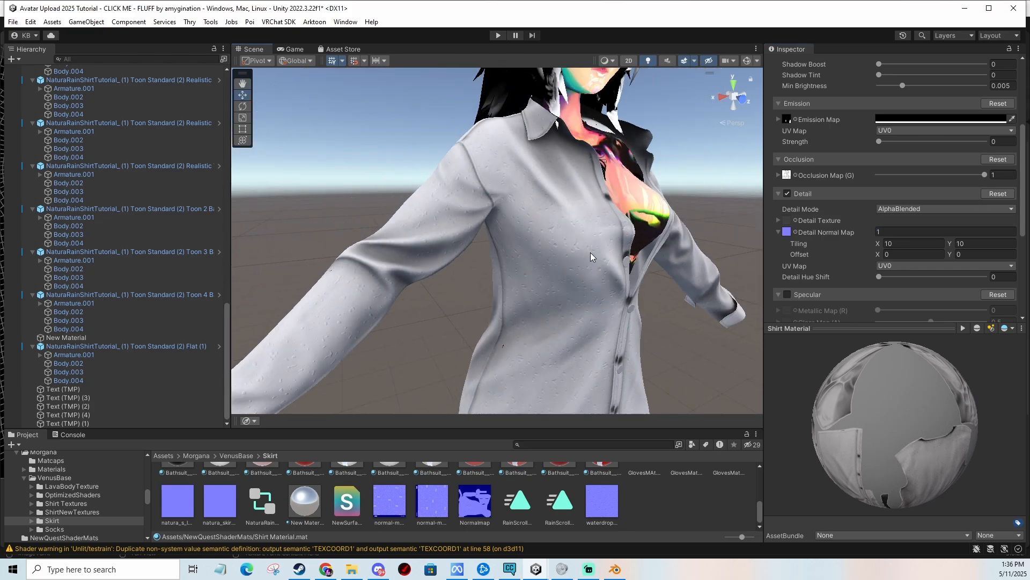
scroll(884, 265, "down", 2)
Enable the Specular section of the shirt material.
scroll(884, 265, "down", 2)
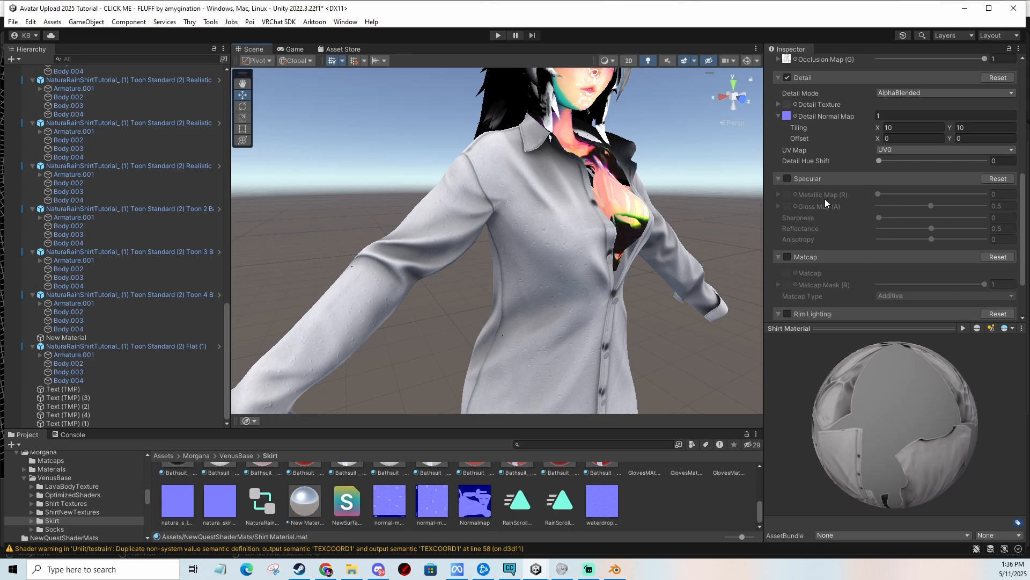
left_click(790, 178)
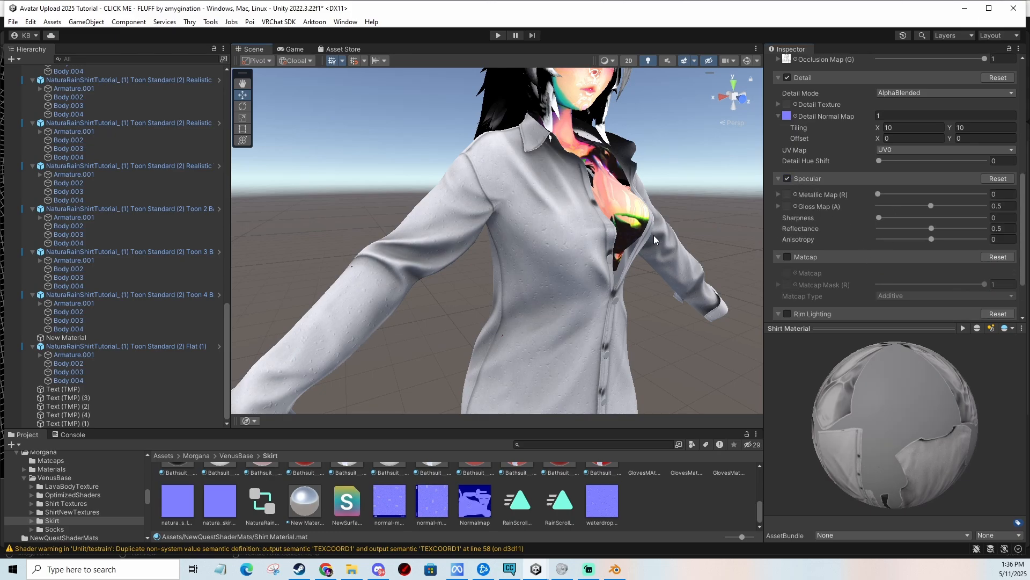
scroll(650, 239, "down", 2)
scroll(649, 244, "up", 4)
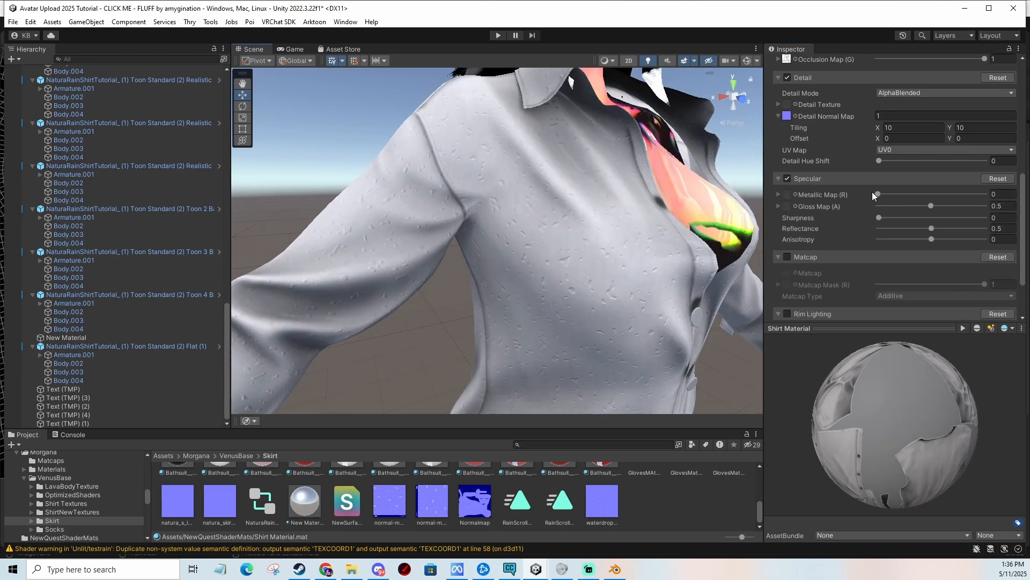
Set the specular Metallic strength to about 0.709 and Gloss strength to about 0.751.
left_click_drag(873, 194, 954, 194)
scroll(680, 234, "down", 4)
middle_click_drag(680, 234, 639, 248)
scroll(637, 252, "up", 3)
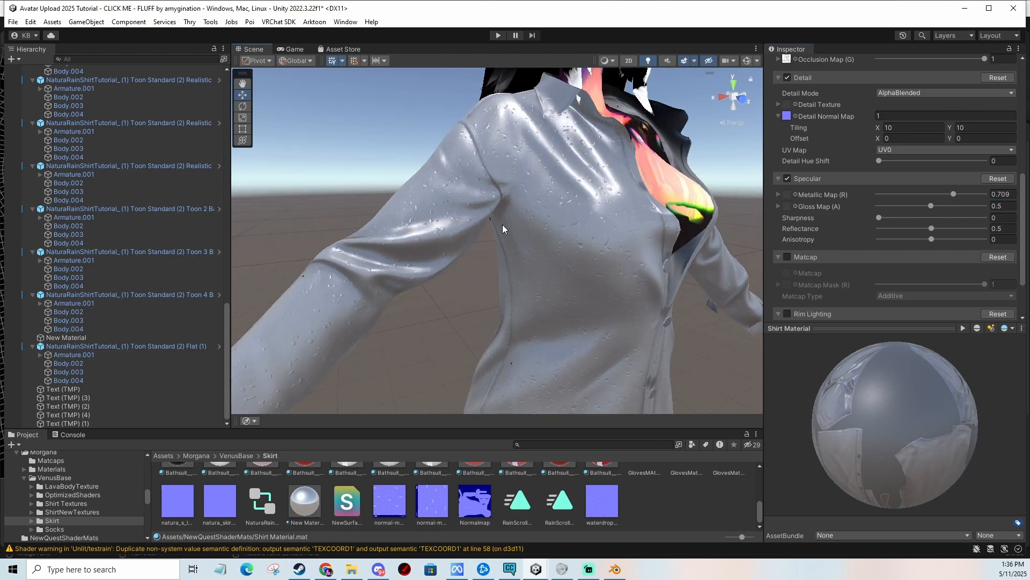
middle_click_drag(559, 175, 561, 189)
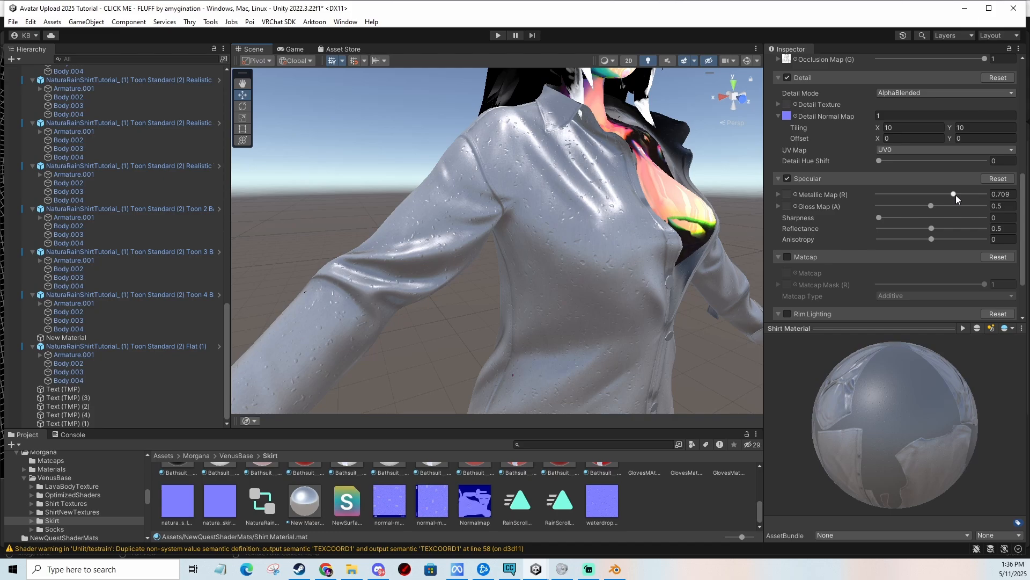
left_click_drag(933, 206, 959, 209)
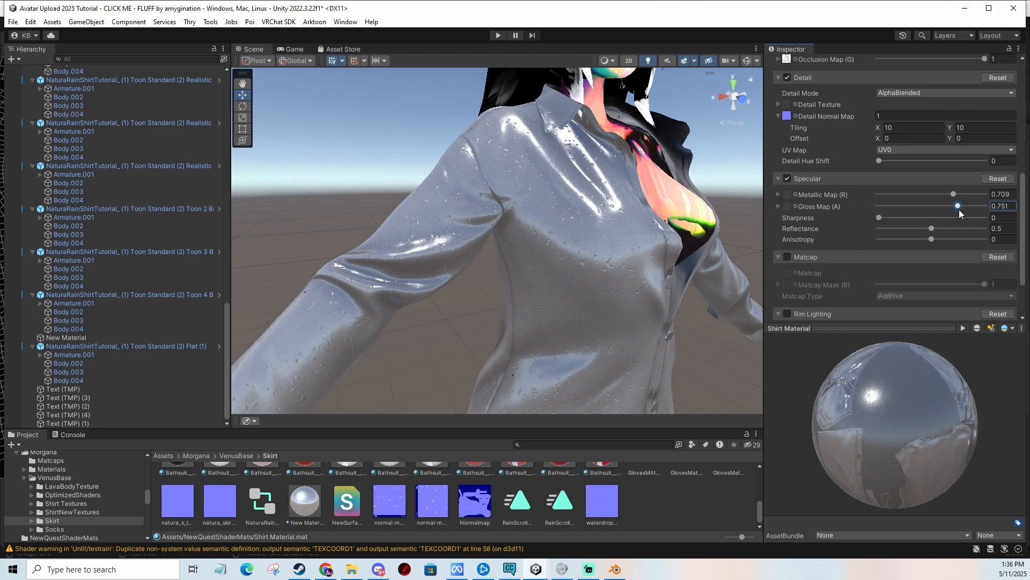
middle_click_drag(527, 277, 783, 252)
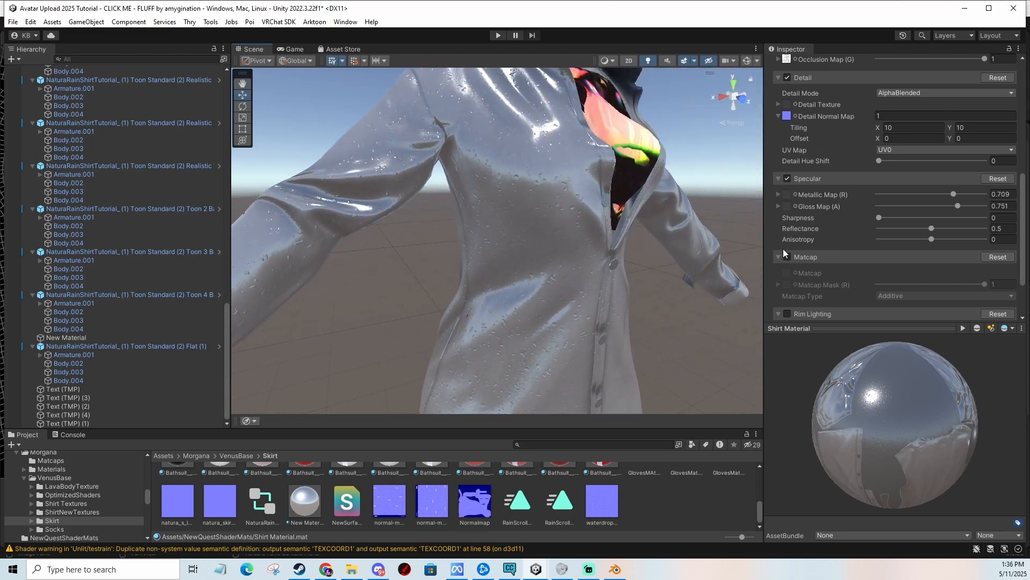
Set the specular Reflectance to about 0.848 and Anisotropy to about 0.45.
mouse_move(887, 217)
left_mouse_down()
mouse_move(959, 214)
mouse_move(903, 215)
left_mouse_up()
left_click_drag(961, 229, 972, 229)
middle_click_drag(583, 274, 634, 257)
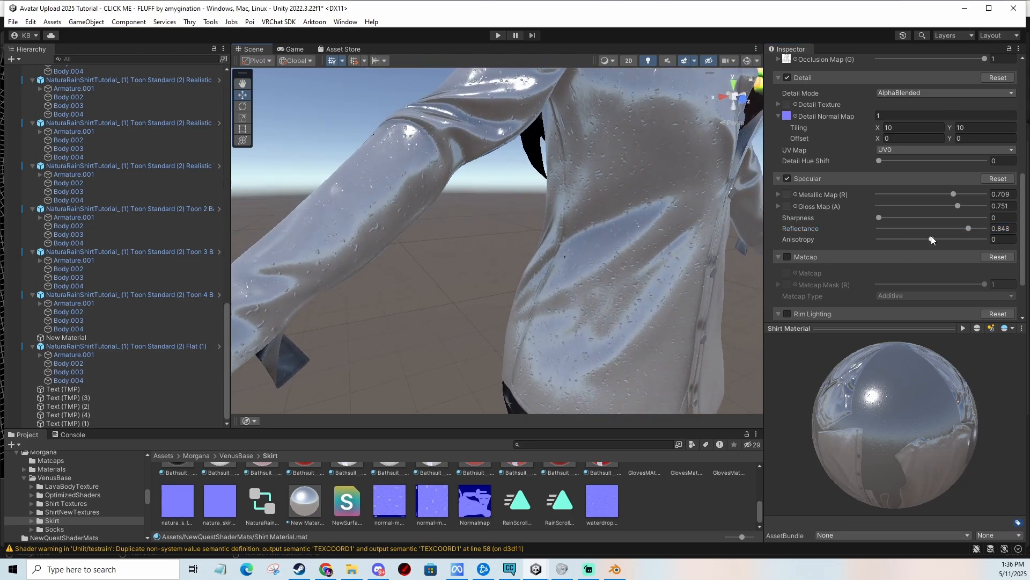
middle_click_drag(671, 208, 656, 232)
scroll(650, 238, "down", 4)
mouse_move(934, 238)
left_mouse_down()
mouse_move(968, 239)
mouse_move(902, 241)
mouse_move(982, 242)
mouse_move(936, 243)
mouse_move(959, 242)
left_mouse_up()
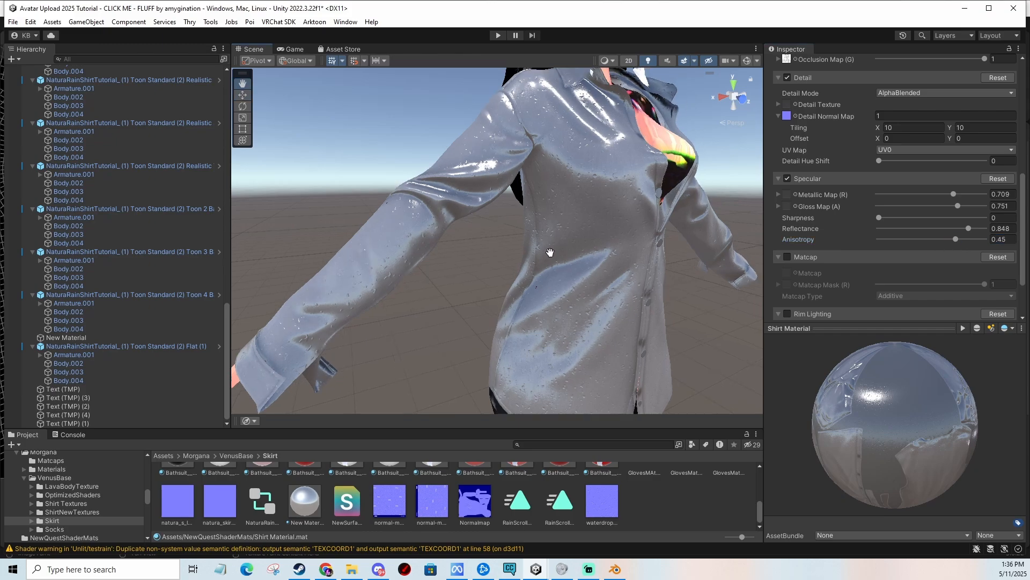
Enable Matcap and assign the texture found by searching latex as the matcap texture.
scroll(880, 254, "down", 2)
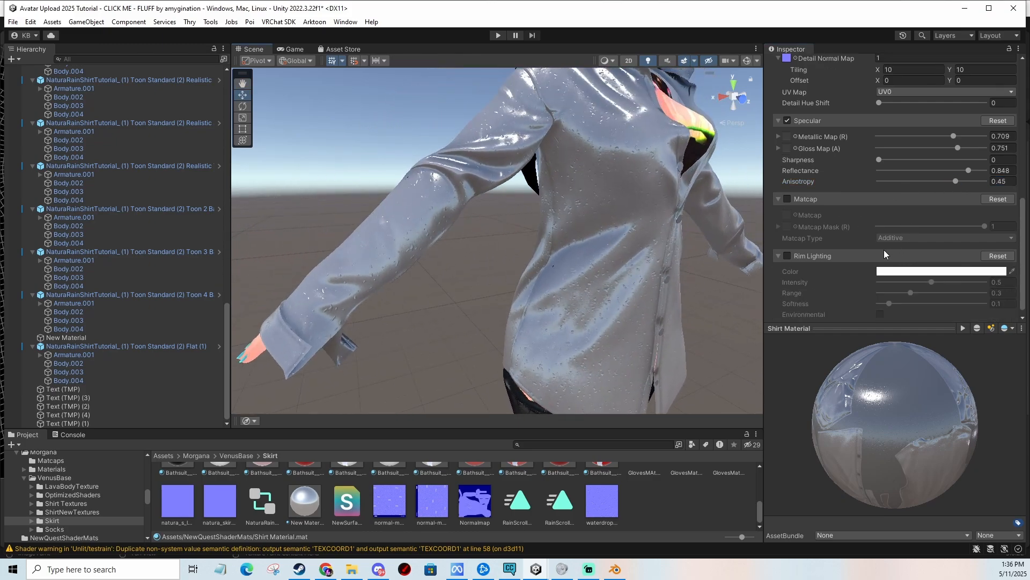
left_click(787, 199)
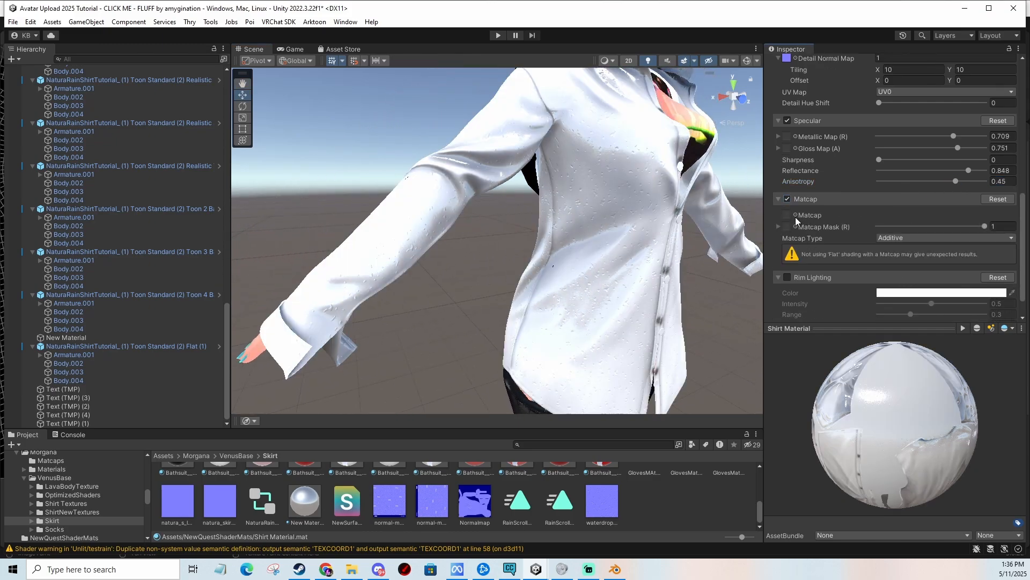
left_click(795, 215)
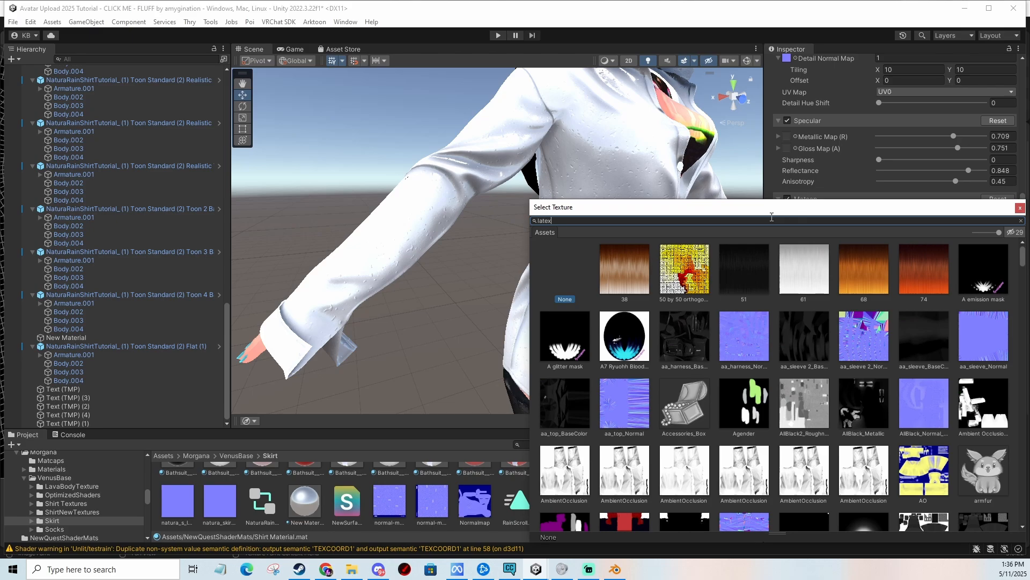
double_click(748, 333)
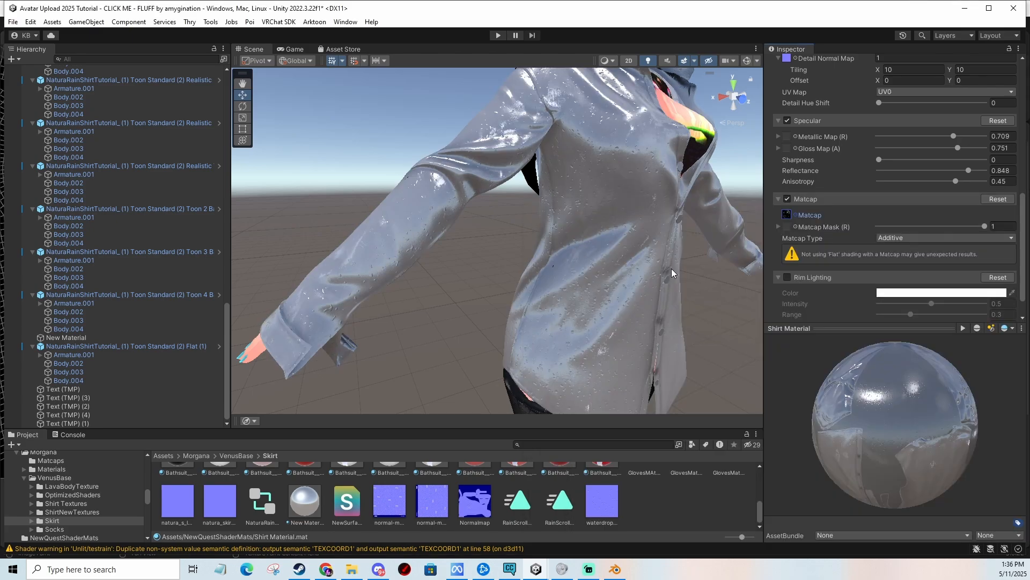
Lower the Matcap Mask strength to about 0.83 while viewing the shirt.
mouse_move(986, 226)
left_mouse_down()
mouse_move(936, 226)
mouse_move(981, 226)
left_mouse_up()
middle_click_drag(593, 225, 622, 235)
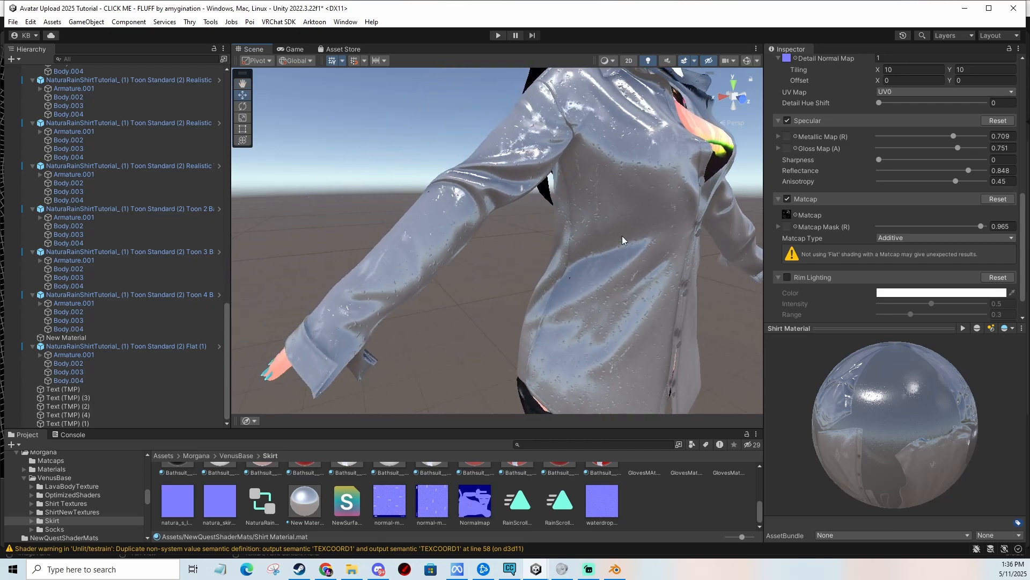
middle_click_drag(745, 240, 645, 242)
mouse_move(976, 225)
left_mouse_down()
mouse_move(939, 226)
mouse_move(970, 226)
left_mouse_up()
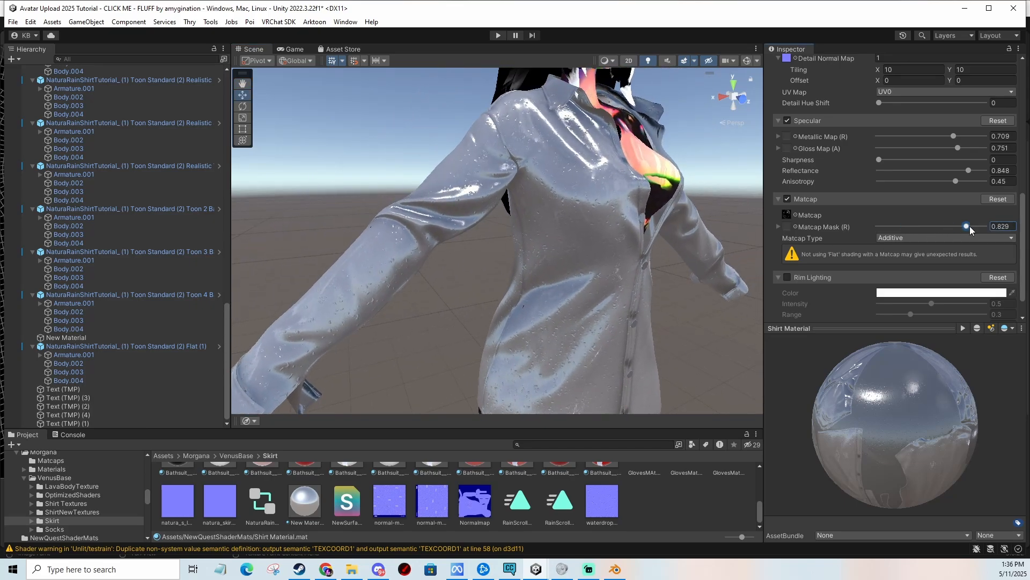
Try the Multiplicative Matcap Type with a mask strength of about 0.86.
left_click(940, 238)
left_click(913, 262)
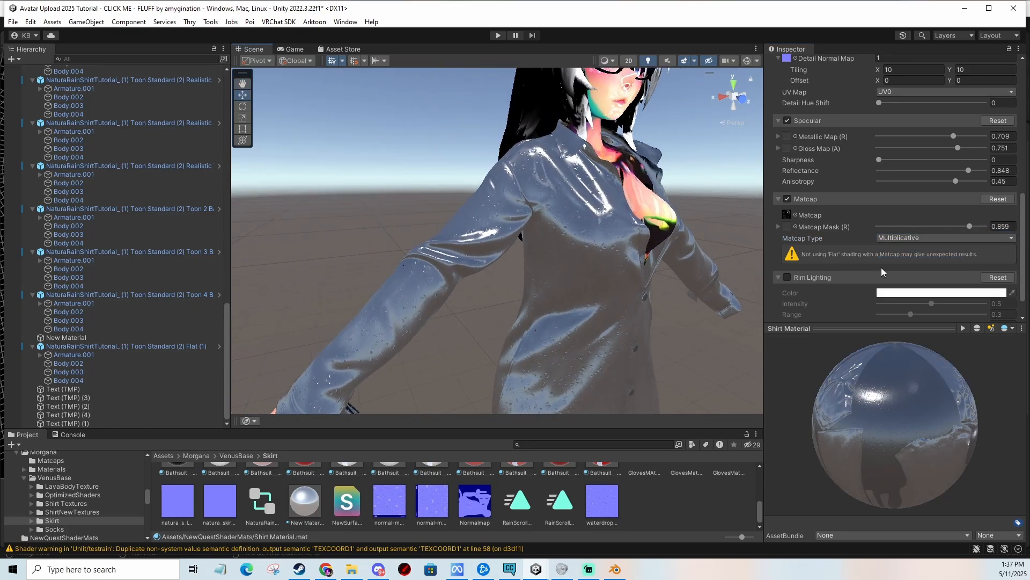
mouse_move(969, 226)
left_mouse_down()
mouse_move(885, 229)
mouse_move(971, 227)
left_mouse_up()
middle_click_drag(509, 301, 507, 279)
middle_click_drag(613, 251, 617, 307)
Switch the Matcap Type back to Additive and set the mask strength to about 0.85.
left_click_drag(932, 227, 955, 232)
left_click(921, 239)
left_click(920, 251)
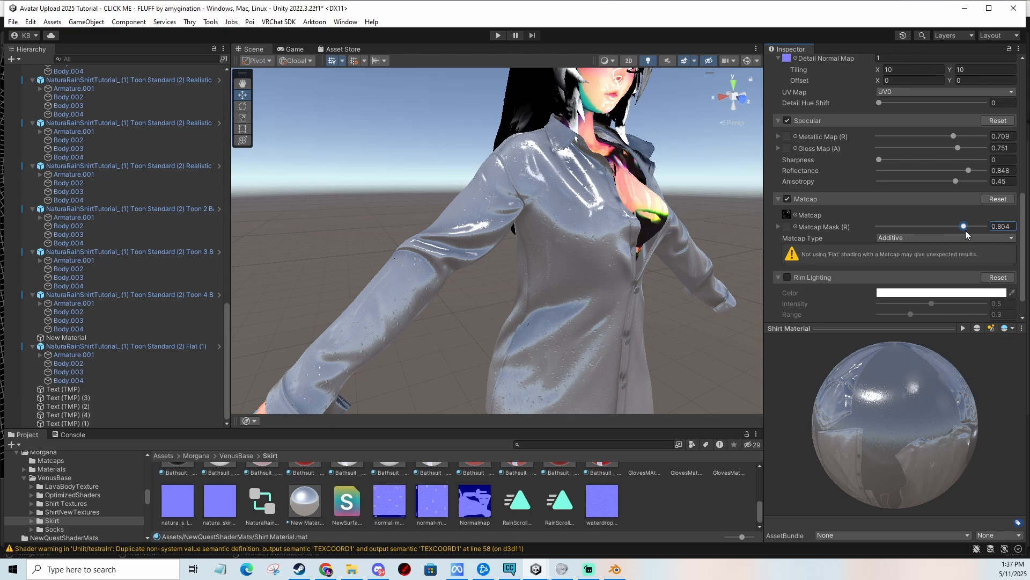
scroll(896, 231, "down", 2)
mouse_move(664, 241)
middle_mouse_down()
mouse_move(658, 214)
mouse_move(661, 226)
middle_mouse_up()
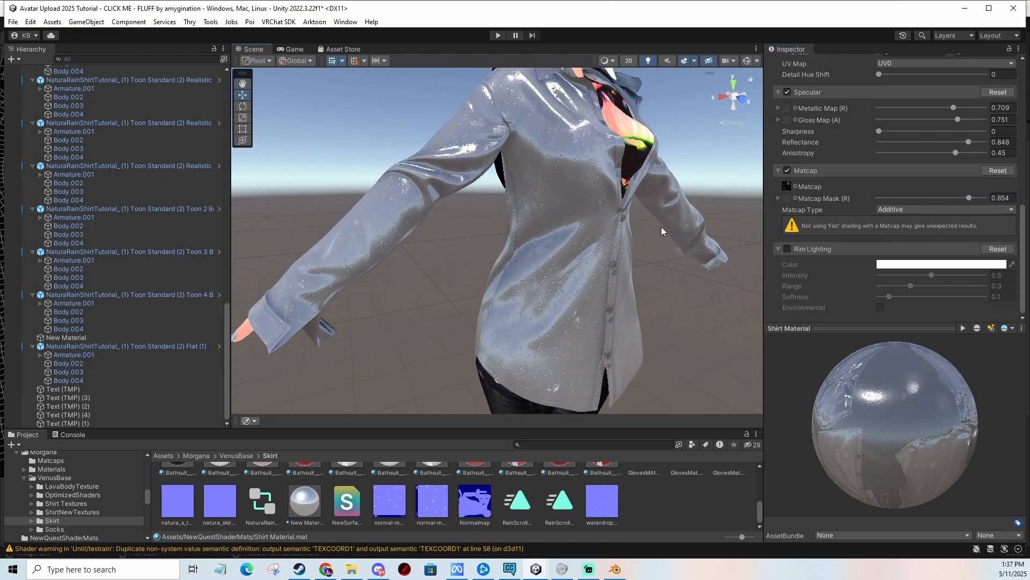
Enable Rim Lighting on the shirt material.
left_click(789, 250)
middle_click_drag(707, 256, 688, 266)
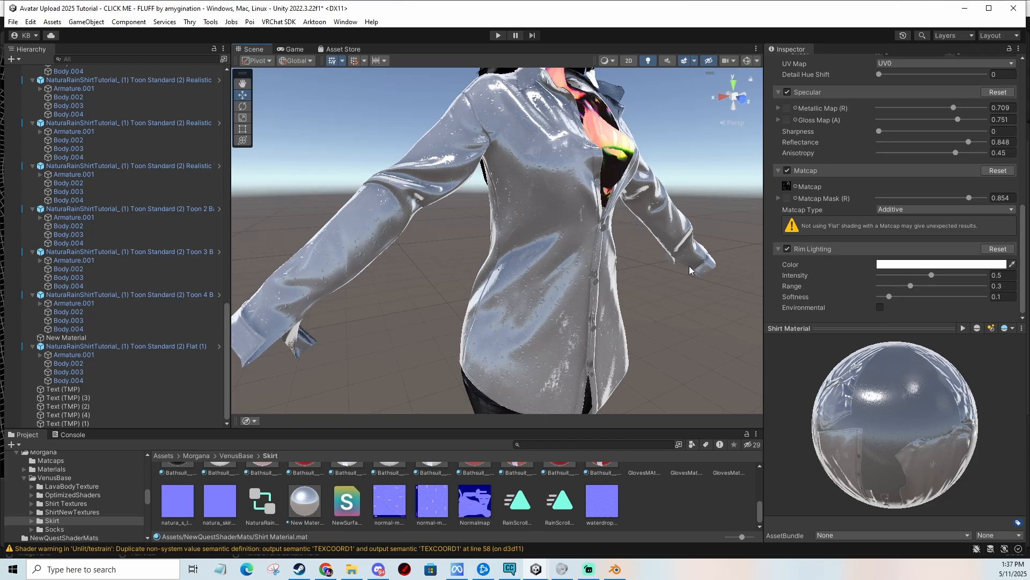
Try a slightly lower Rim Lighting intensity and review the Undo History.
left_click_drag(933, 274, 930, 273)
key("ctrl+h")
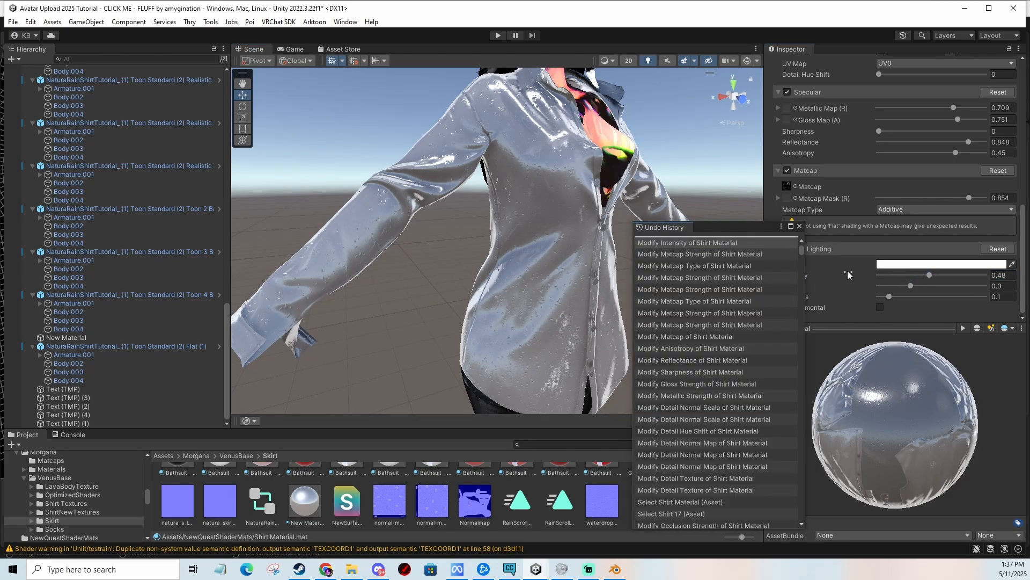
left_click(800, 226)
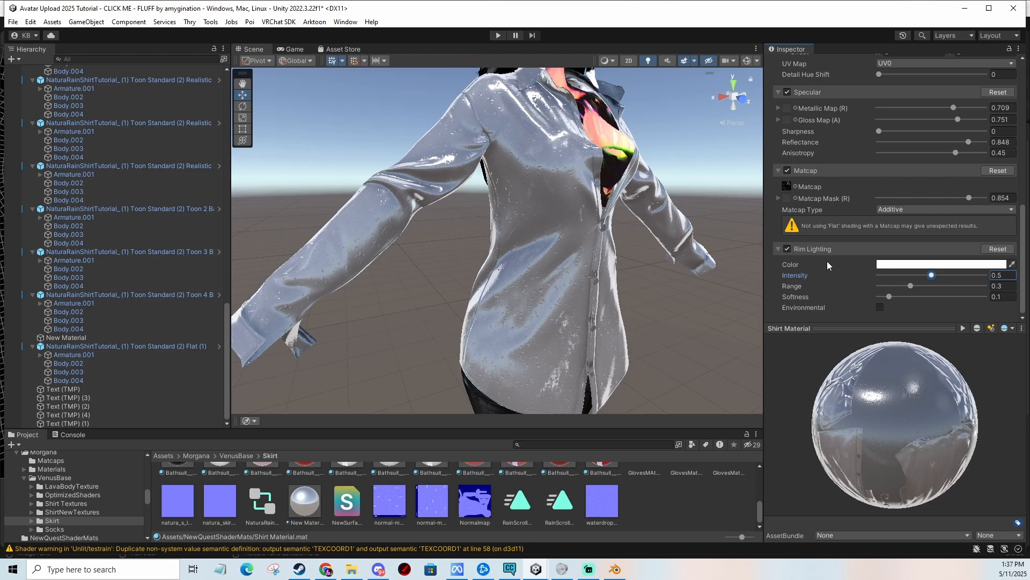
Toggle Rim Lighting off and on to compare the shirt, then try a lower rim softness and undo it.
left_click(787, 248)
left_click(786, 248)
left_click(787, 248)
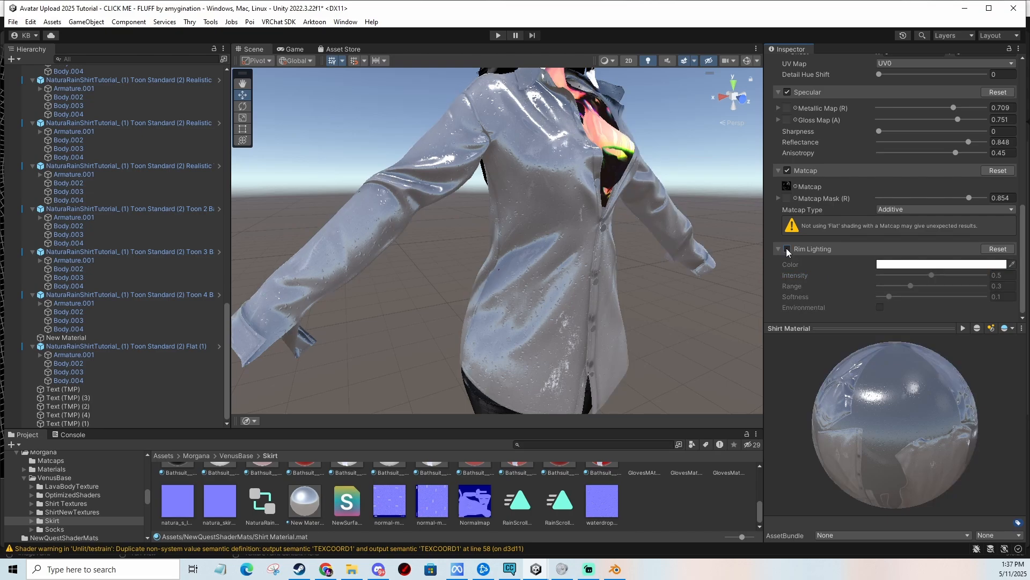
left_click(787, 247)
middle_click_drag(500, 215, 556, 261)
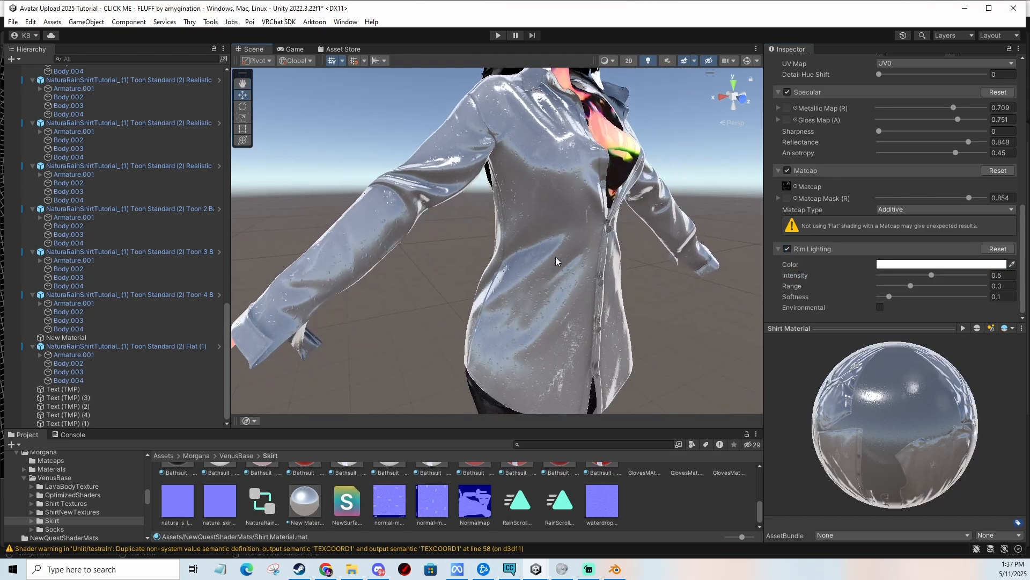
mouse_move(889, 296)
left_mouse_down()
mouse_move(950, 298)
mouse_move(878, 294)
left_mouse_up()
key("ctrl+z")
Set the shirt material's main color to near-black 0D0C0C.
scroll(904, 218, "up", 10)
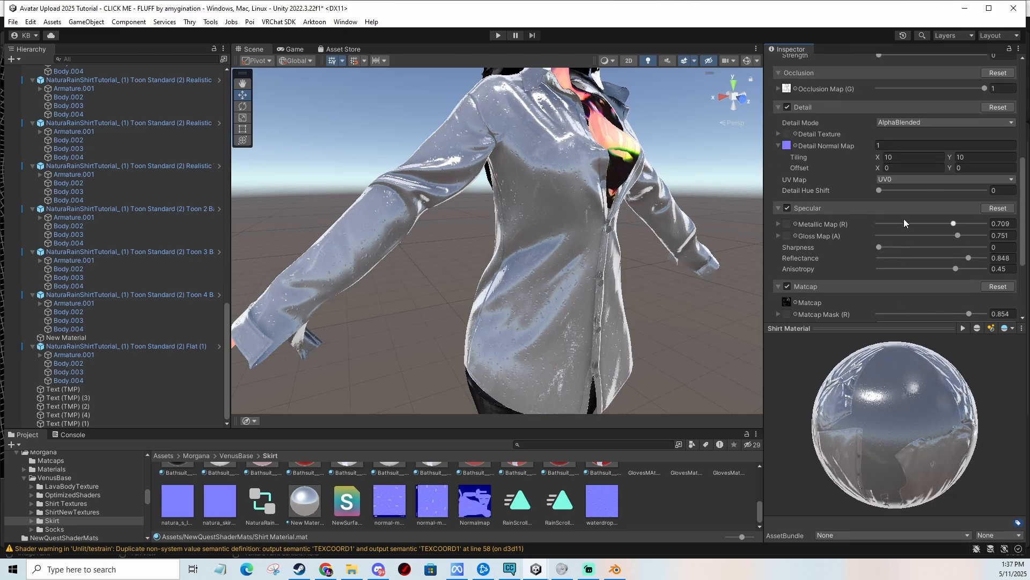
left_click(896, 107)
left_click_drag(944, 189, 898, 220)
mouse_move(580, 251)
middle_mouse_down()
mouse_move(606, 235)
mouse_move(588, 199)
mouse_move(582, 254)
mouse_move(596, 260)
middle_mouse_up()
left_click(906, 108)
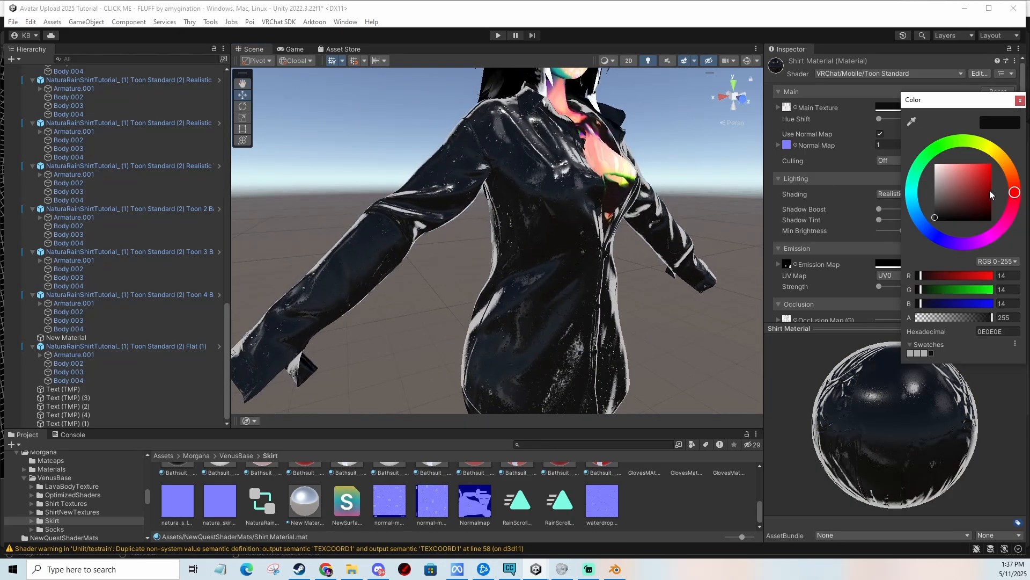
left_click_drag(992, 196, 994, 184)
middle_click_drag(609, 261, 587, 259)
scroll(591, 310, "up", 3)
scroll(588, 273, "up", 3)
scroll(597, 232, "down", 3)
scroll(587, 258, "up", 3)
left_click(922, 107)
left_click(935, 222)
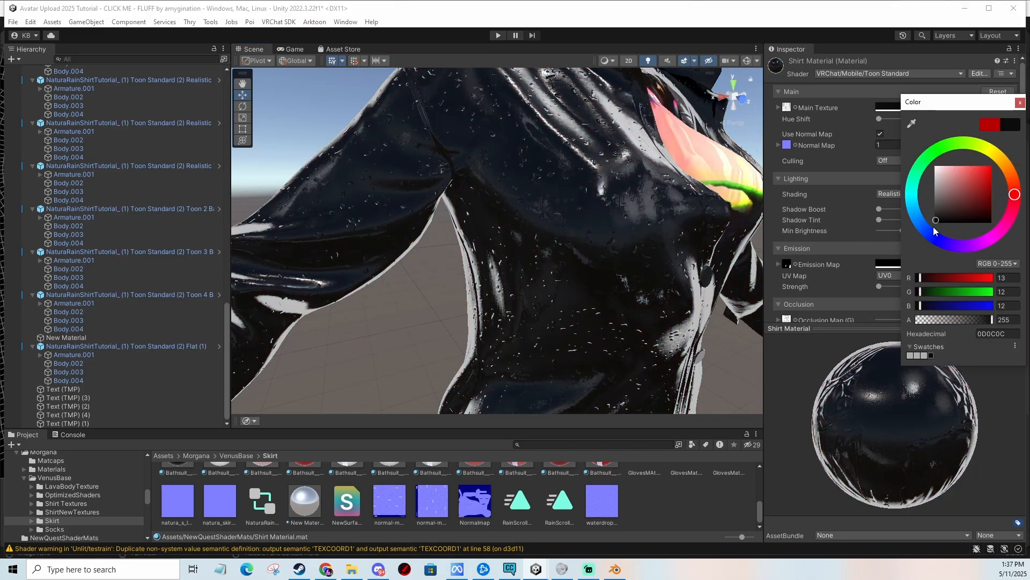
scroll(635, 286, "down", 5)
scroll(635, 286, "up", 3)
scroll(930, 230, "down", 10)
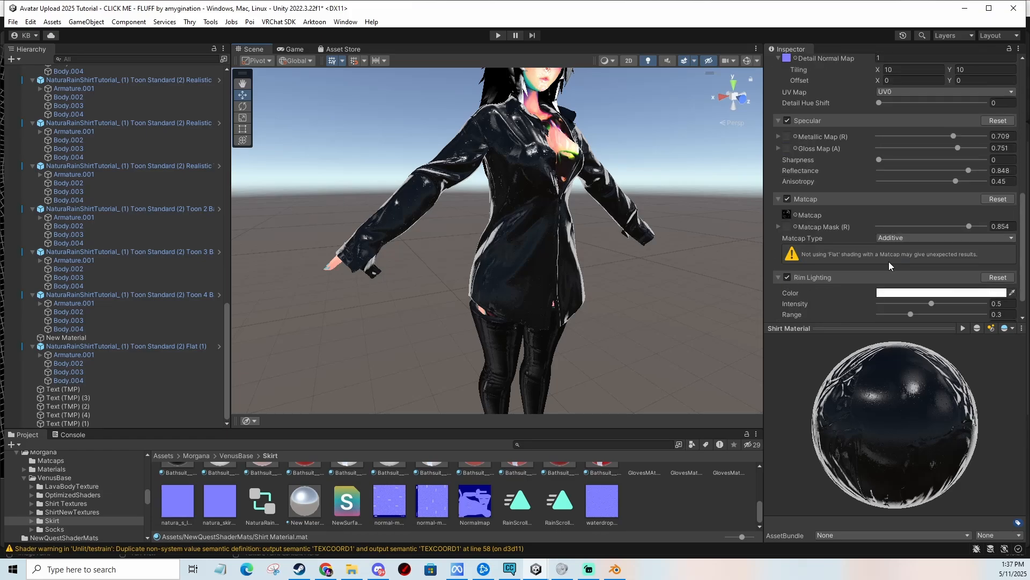
Disable the Rim Lighting and Matcap sections on the shirt material.
left_click(785, 249)
scroll(626, 232, "up", 4)
middle_click_drag(625, 232, 639, 263)
scroll(617, 258, "down", 3)
scroll(623, 222, "down", 3)
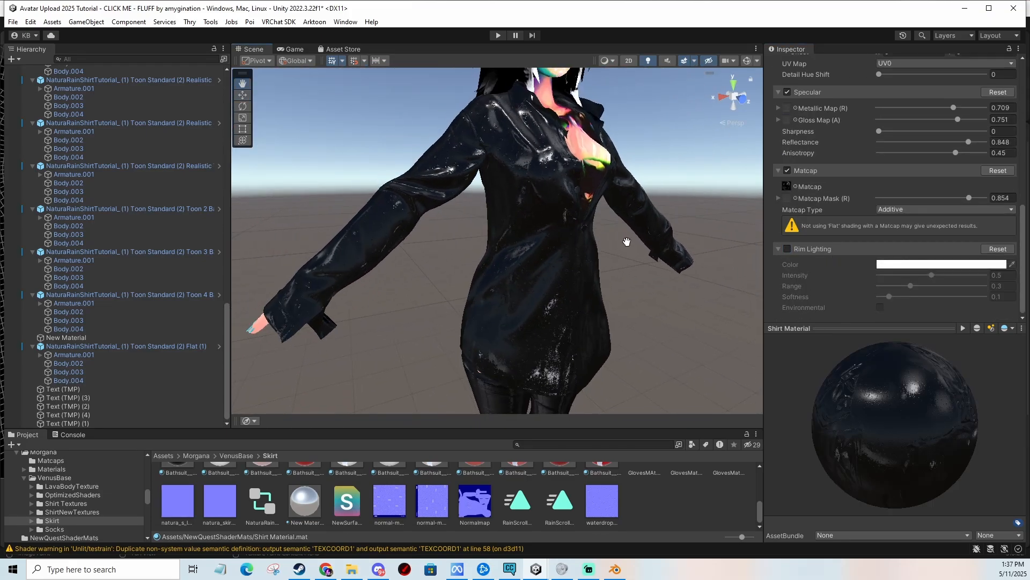
scroll(848, 185, "up", 10)
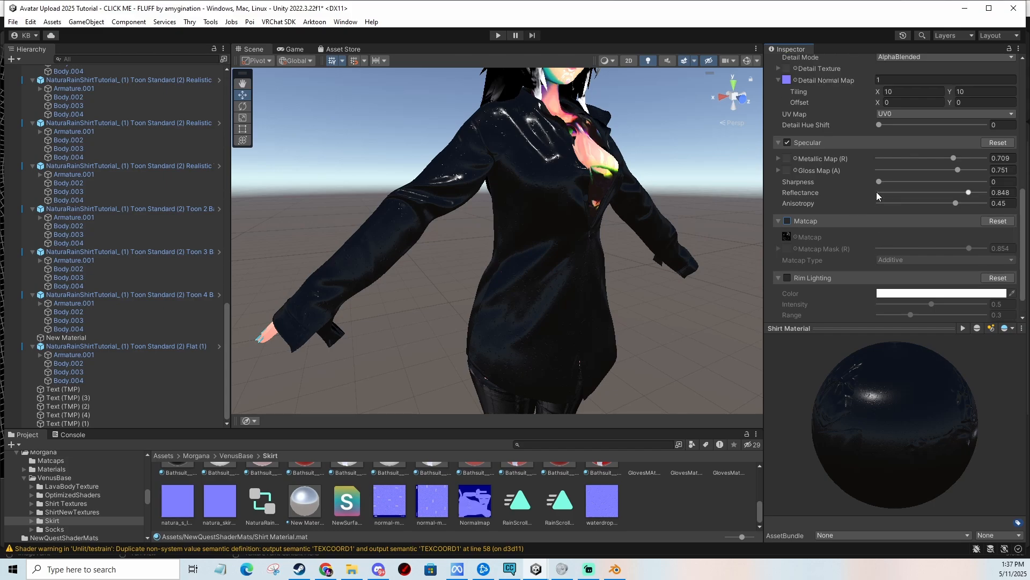
Set the shirt material's main color back to white.
scroll(881, 139, "up", 3)
left_click(893, 107)
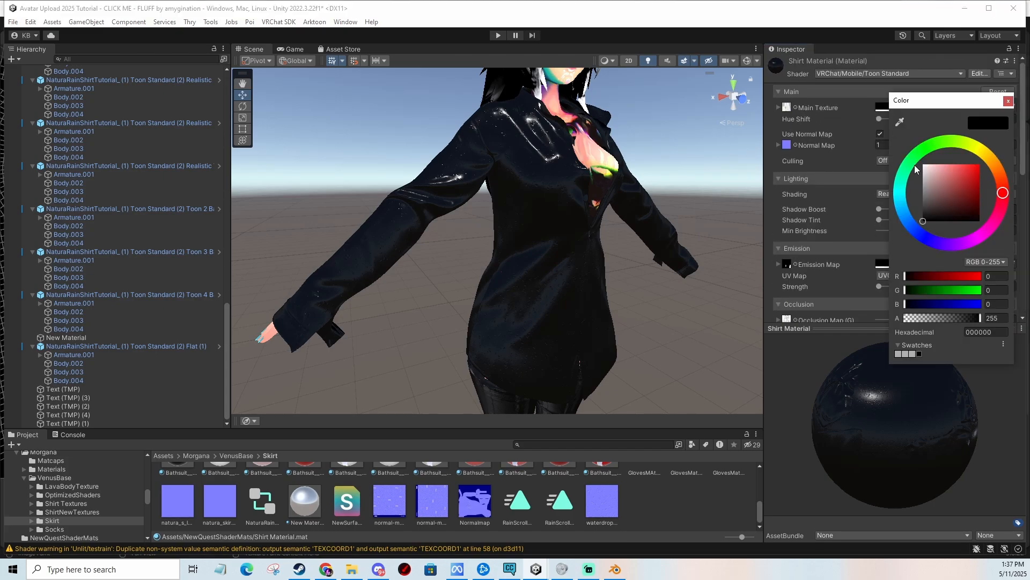
left_click_drag(929, 182, 872, 125)
left_click(1008, 103)
Disable the Detail section on the shirt material.
scroll(816, 225, "down", 3)
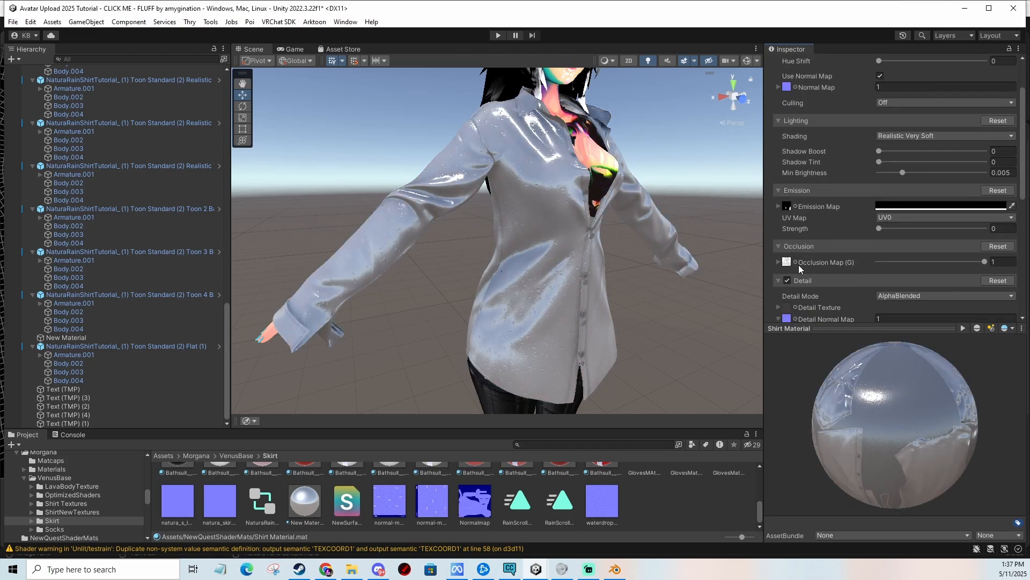
left_click(791, 280)
scroll(619, 220, "up", 6)
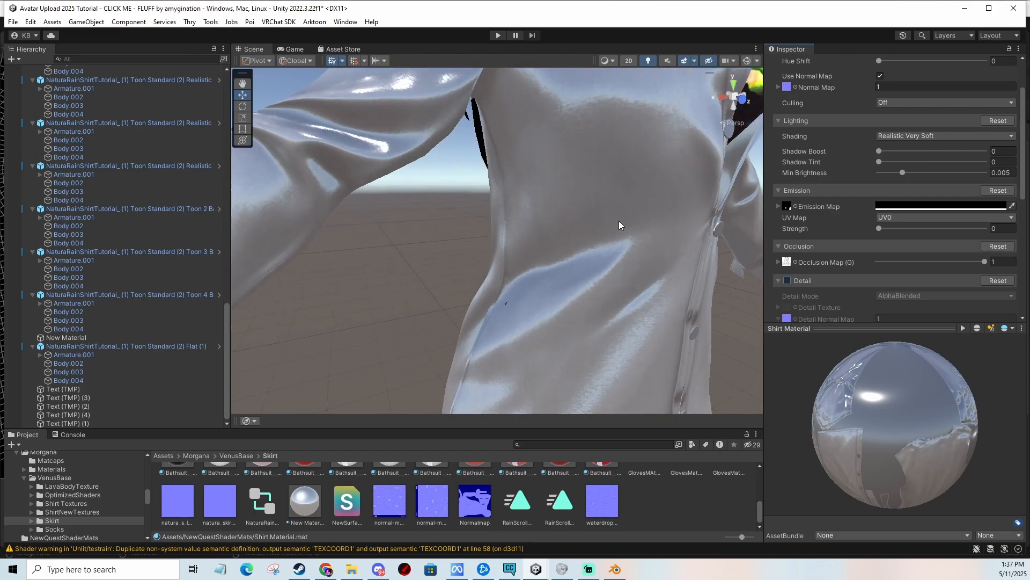
middle_click_drag(620, 220, 599, 341)
scroll(855, 247, "down", 4)
scroll(676, 204, "down", 2)
middle_click_drag(677, 202, 693, 192)
scroll(674, 231, "down", 5)
scroll(887, 227, "down", 2)
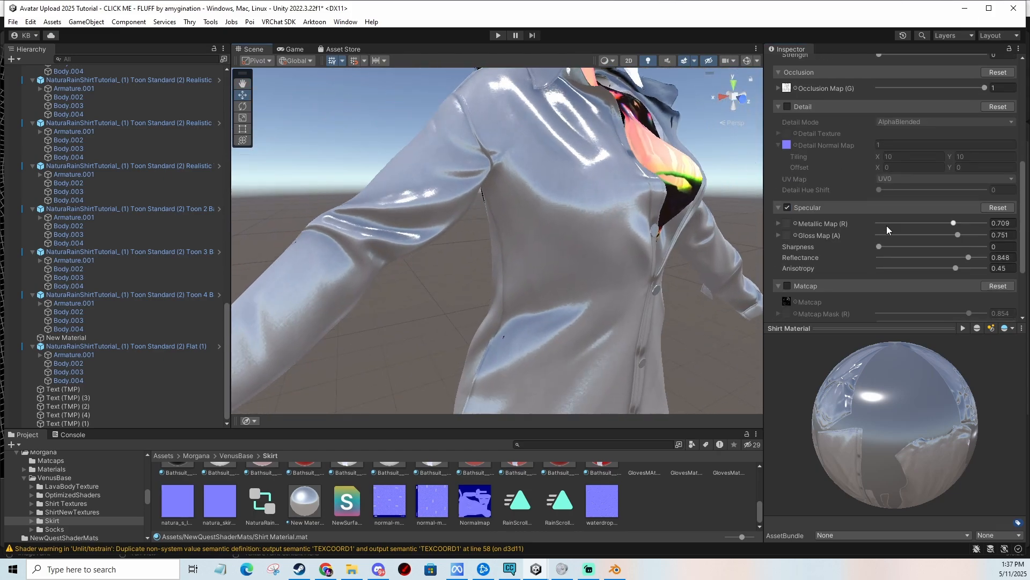
Lower the Specular Metallic Map to about 0.11, Reflectance to 0.24 and Gloss Map to about 0.57.
left_click_drag(952, 222, 889, 223)
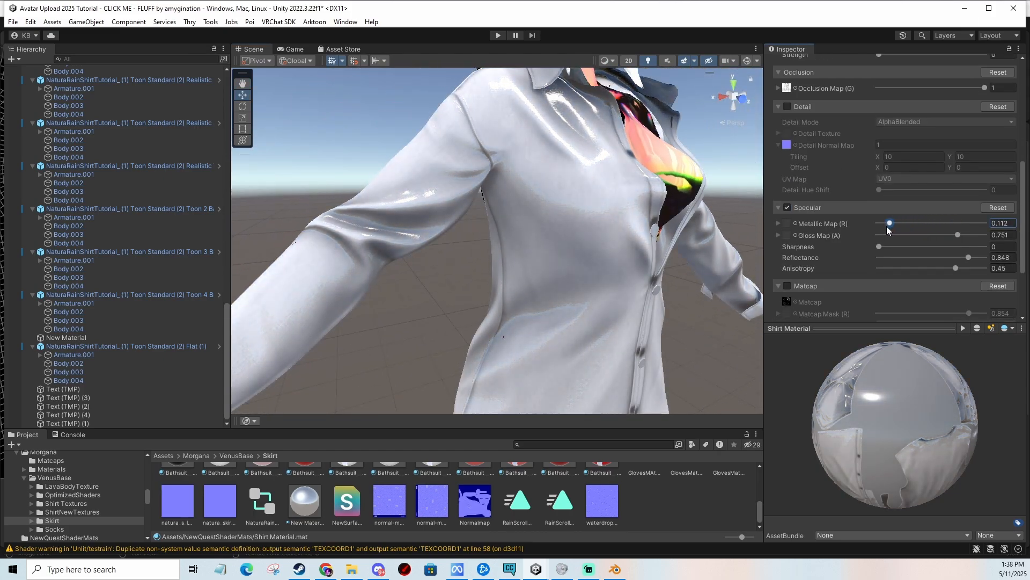
scroll(579, 244, "up", 3)
mouse_move(580, 244)
middle_mouse_down()
mouse_move(613, 228)
mouse_move(624, 236)
middle_mouse_up()
mouse_move(940, 259)
left_mouse_down()
mouse_move(897, 259)
mouse_move(906, 259)
left_mouse_up()
left_click_drag(958, 235, 904, 235)
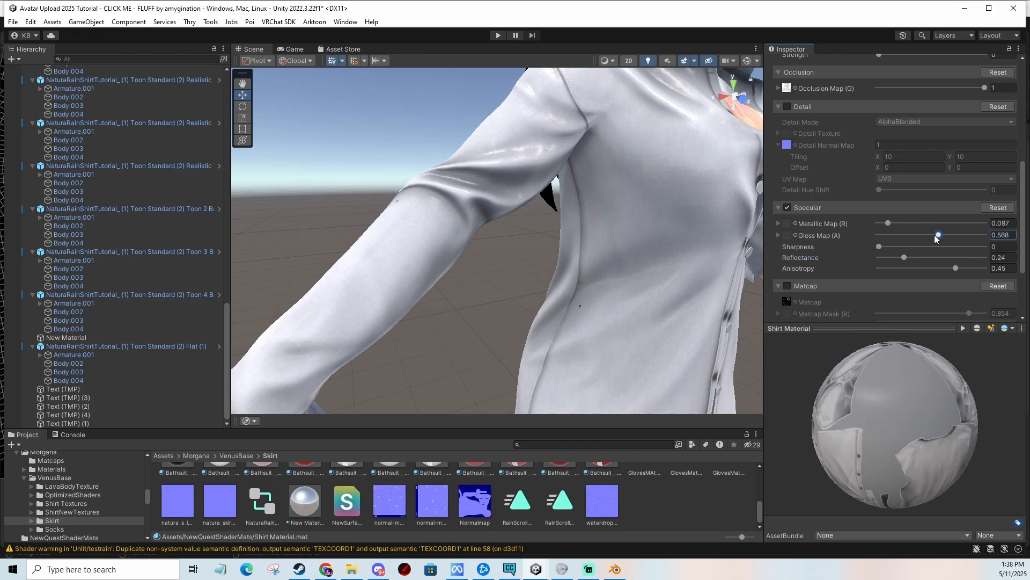
Lower the Specular Gloss Map to about 0.24 and set Anisotropy to 0.
scroll(549, 250, "down", 3)
scroll(580, 249, "up", 3)
middle_click_drag(547, 246, 607, 256)
scroll(601, 273, "up", 2)
scroll(598, 269, "down", 4)
scroll(599, 269, "down", 3)
mouse_move(935, 268)
left_mouse_down()
mouse_move(875, 270)
mouse_move(916, 267)
left_mouse_up()
scroll(684, 256, "down", 3)
scroll(709, 259, "up", 3)
left_click(993, 268)
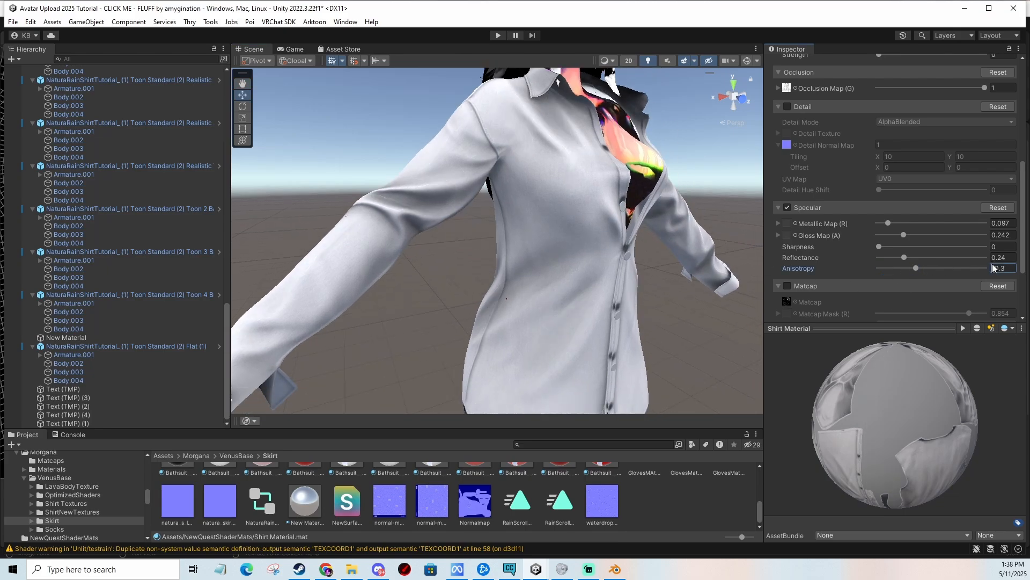
type("0")
Try a higher Gloss Map and a Metallic Map of about 0.94, then undo the metallic change.
right_click_drag(534, 180, 456, 186)
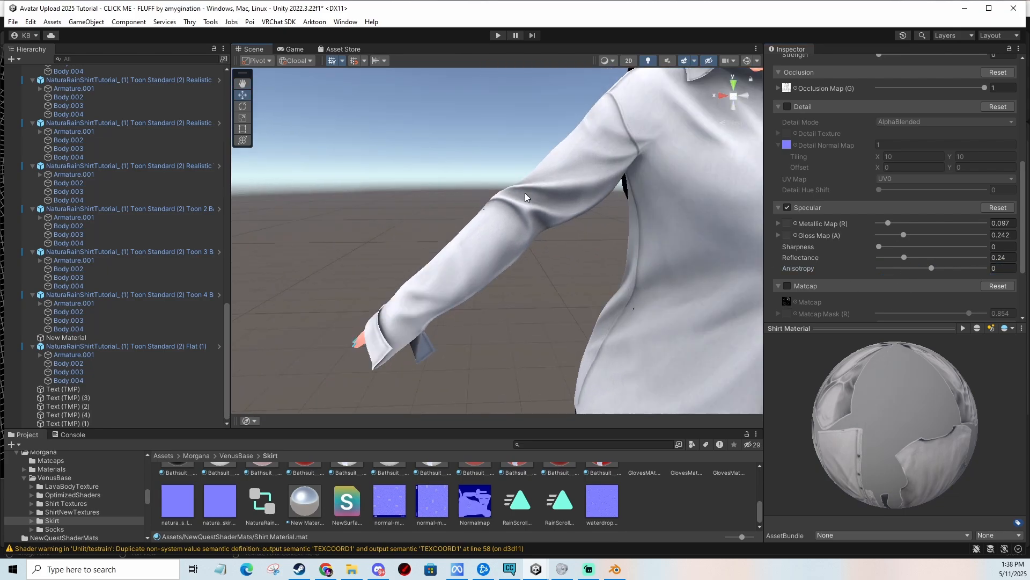
middle_click_drag(525, 192, 425, 213)
right_click_drag(425, 217, 527, 205)
middle_click_drag(526, 205, 578, 243)
scroll(520, 263, "up", 3)
scroll(579, 275, "down", 3)
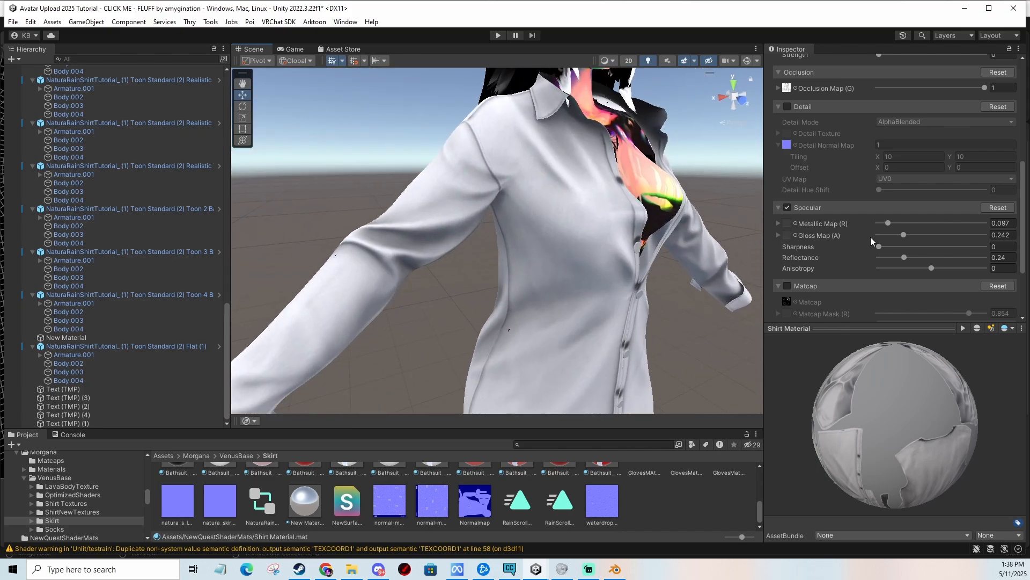
left_click_drag(908, 234, 957, 235)
left_click(904, 234)
left_click_drag(896, 224, 980, 223)
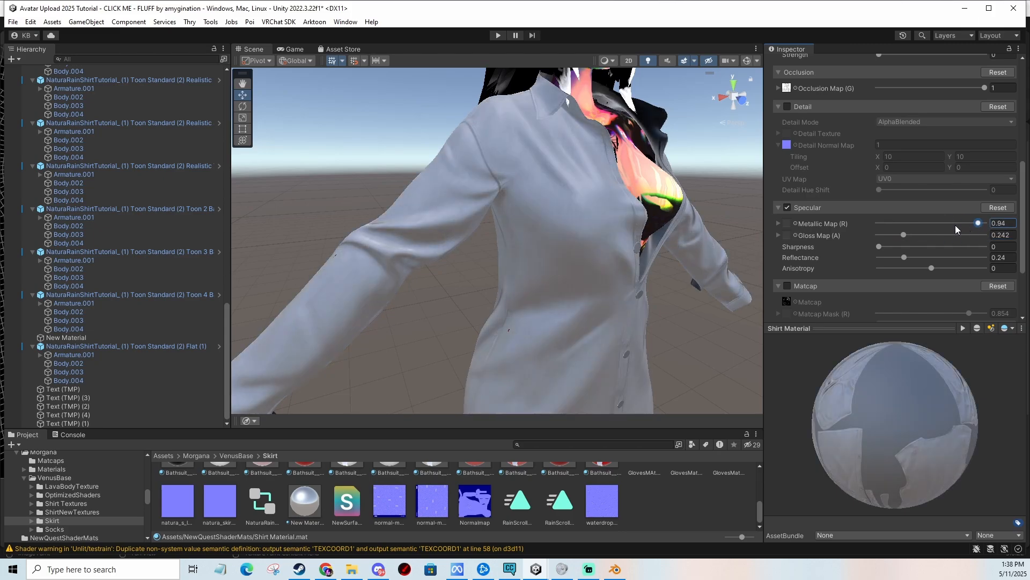
key("ctrl+z")
Set the shirt material's main color to dark red A43737.
middle_click_drag(616, 299, 647, 255)
scroll(875, 255, "up", 8)
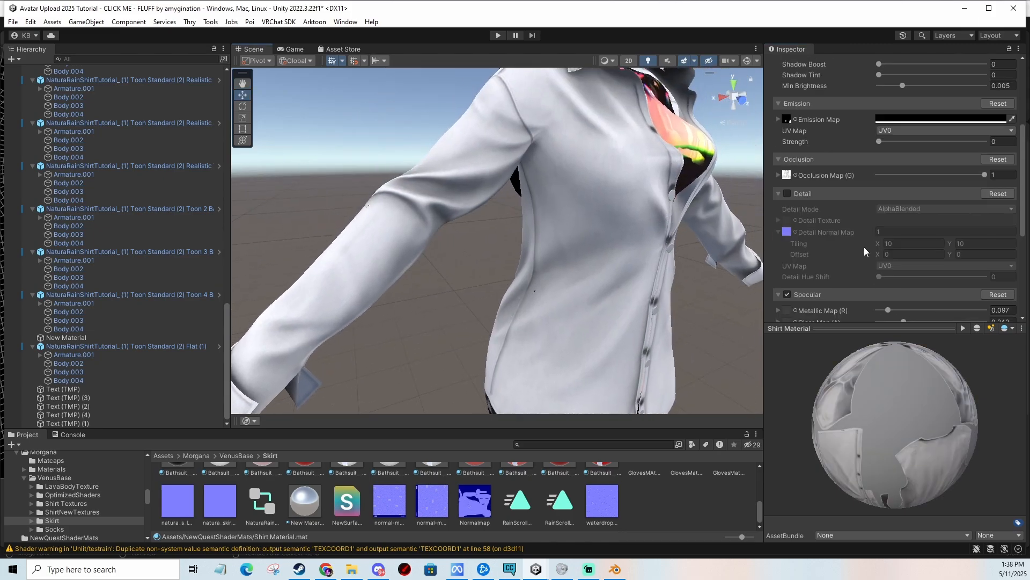
left_click(940, 107)
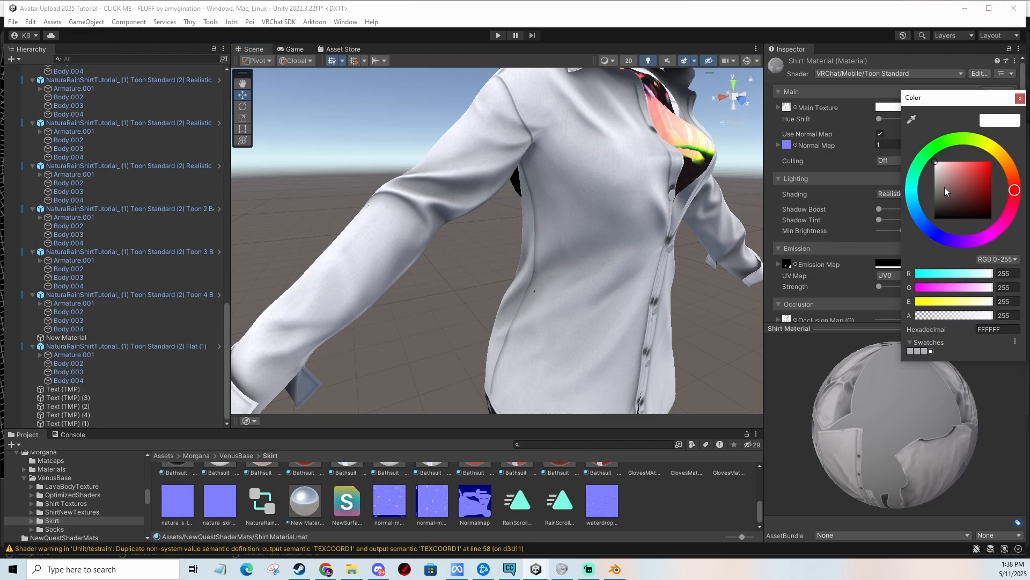
left_click_drag(943, 177, 971, 153)
scroll(642, 196, "down", 5)
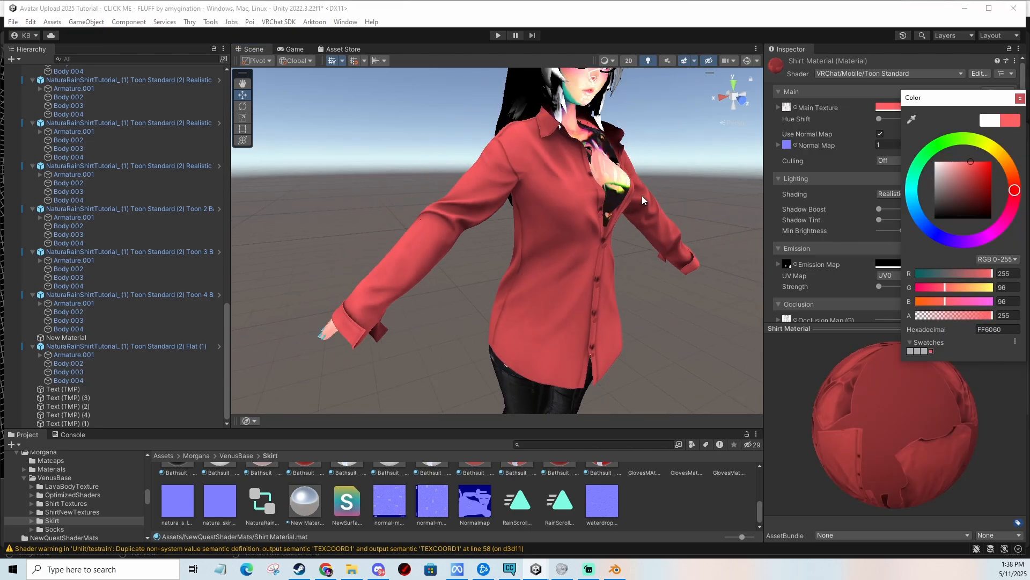
middle_click_drag(643, 198, 620, 188)
left_click(923, 107)
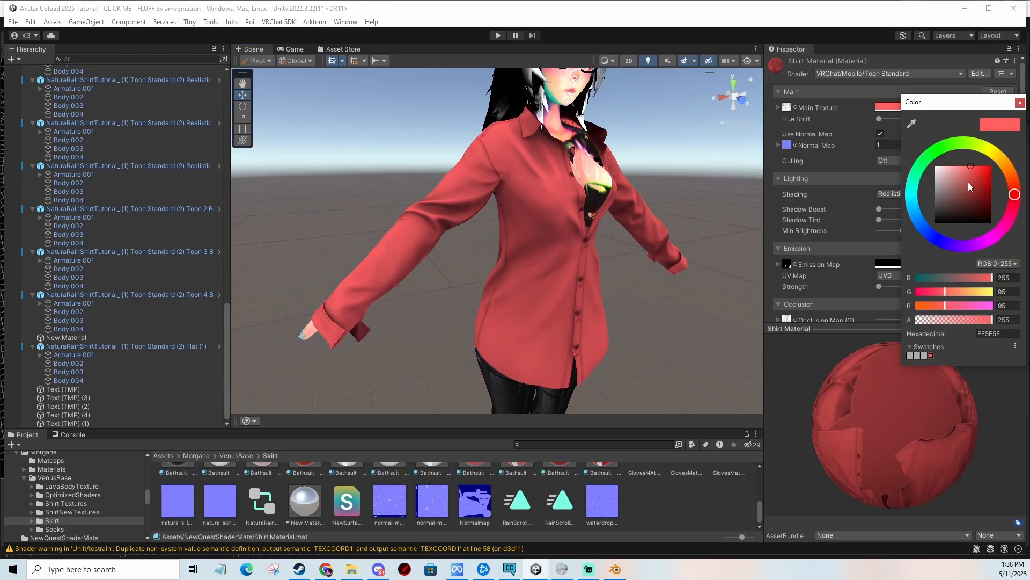
left_click(971, 181)
left_click(973, 186)
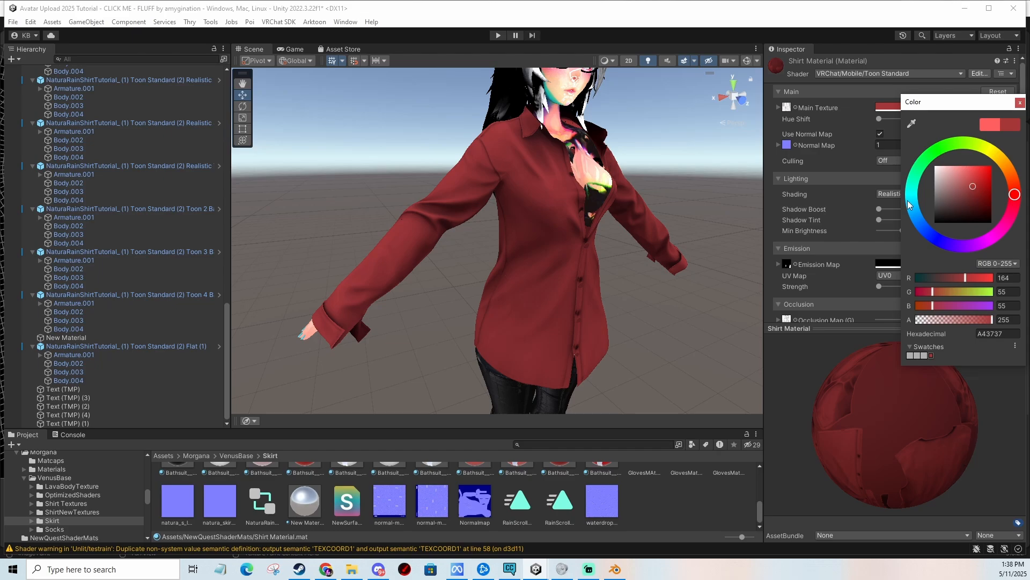
middle_click_drag(664, 220, 616, 210)
right_click_drag(616, 210, 626, 205)
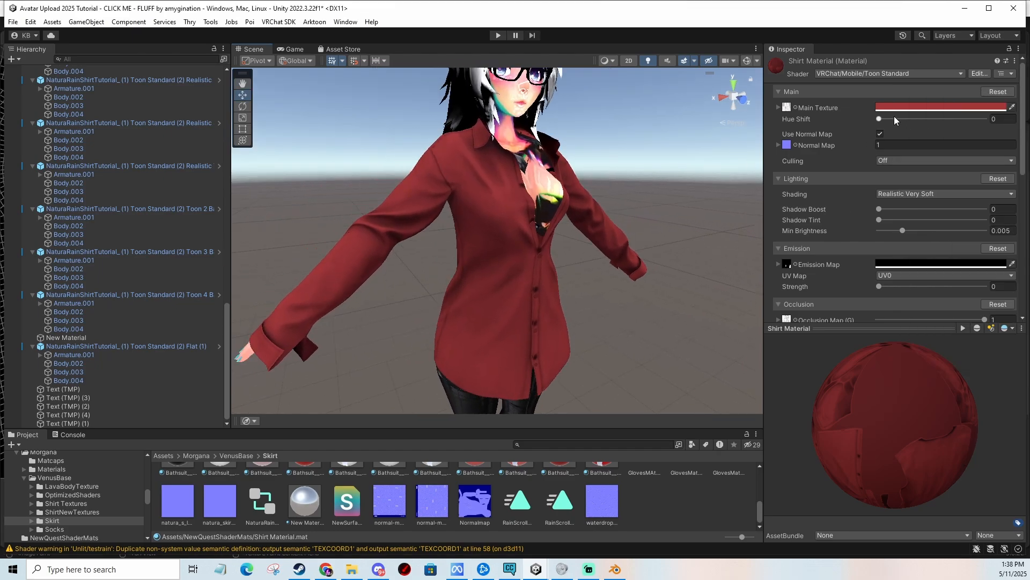
Try Hue Shift values of about 2.24 and 5.81, then set Hue Shift back to 0.
left_click_drag(883, 119, 917, 126)
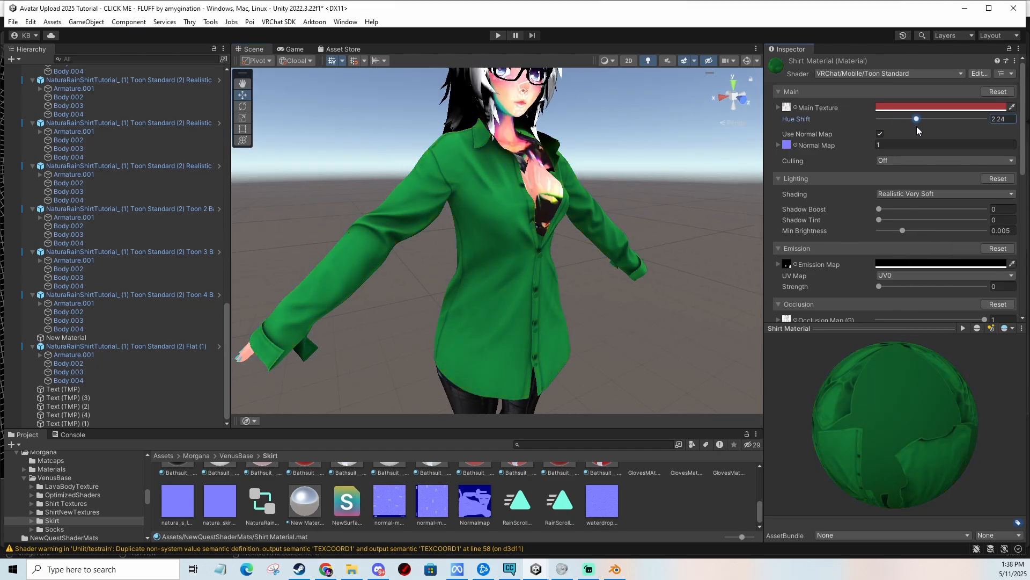
middle_click_drag(648, 170, 685, 159)
left_click_drag(916, 120, 977, 122)
mouse_move(597, 250)
middle_mouse_down()
mouse_move(610, 207)
mouse_move(596, 243)
mouse_move(585, 214)
mouse_move(587, 247)
middle_mouse_up()
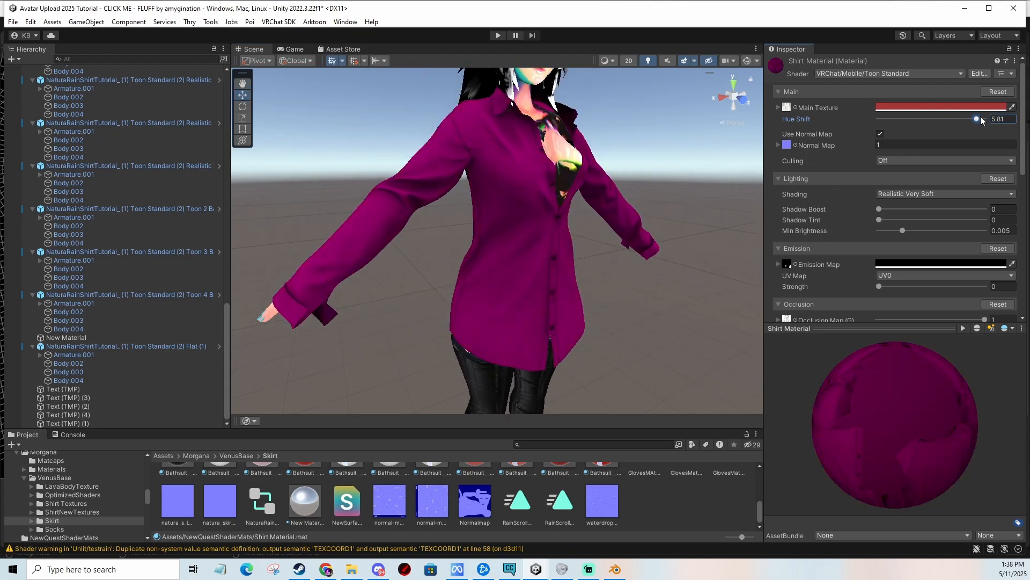
left_click_drag(977, 119, 841, 131)
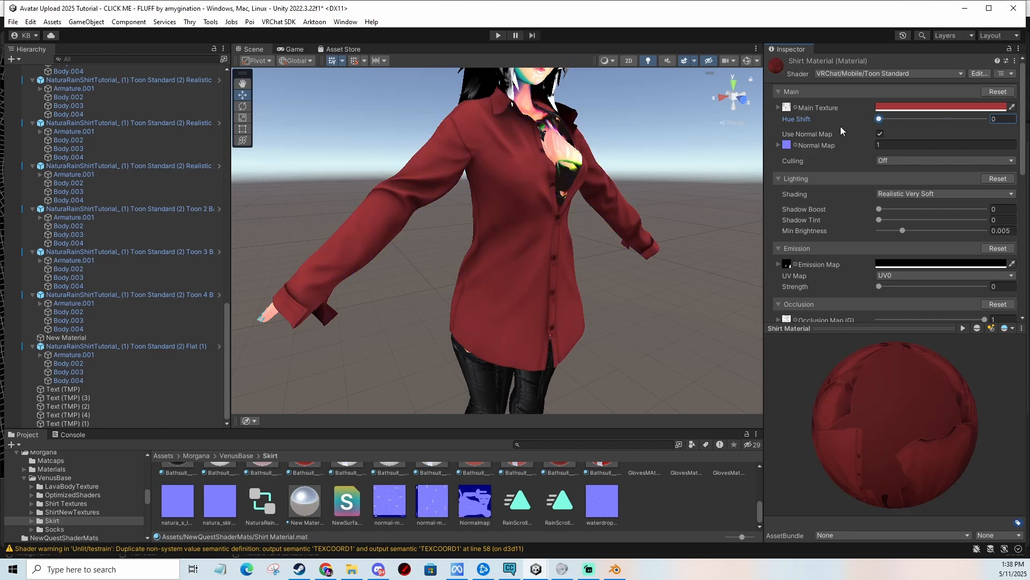
mouse_move(640, 188)
middle_mouse_down()
mouse_move(653, 200)
mouse_move(641, 178)
middle_mouse_up()
Cycle the Shading mode through Toon 2 Band, Toon 3 Band, Toon 4 Band and Flat.
left_click(905, 192)
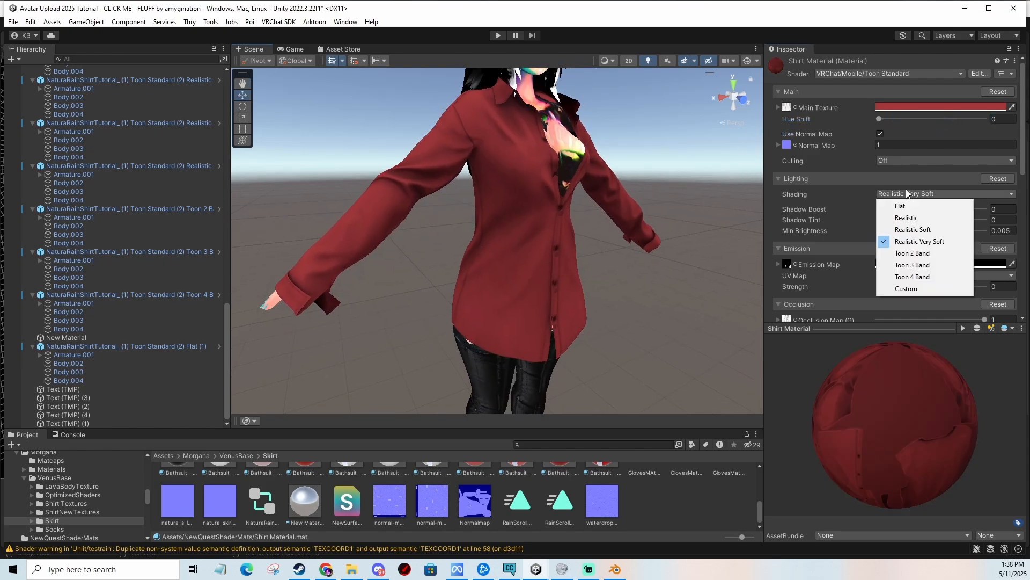
left_click(914, 253)
scroll(658, 239, "up", 5)
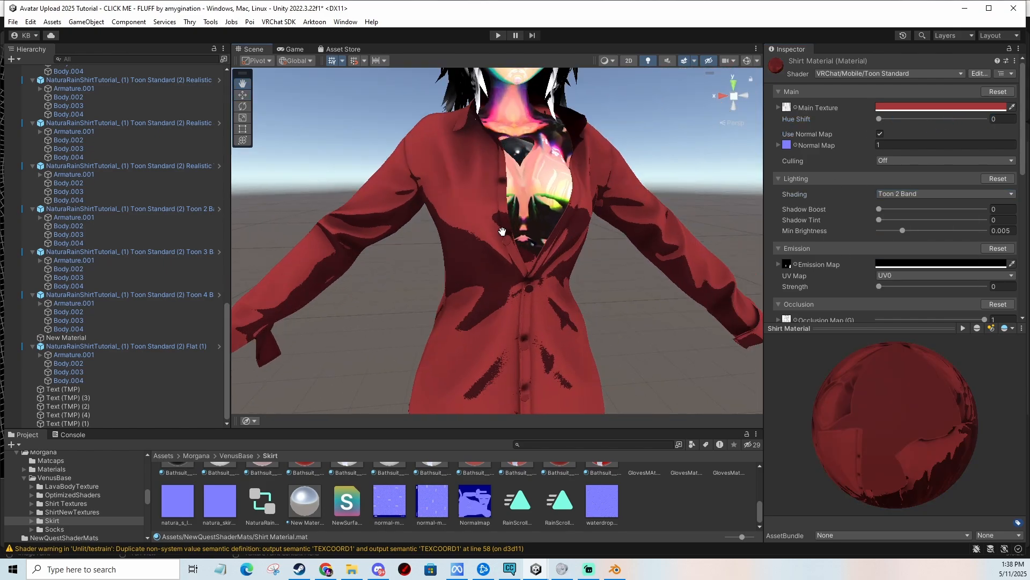
left_click_drag(526, 272, 650, 233, "alt")
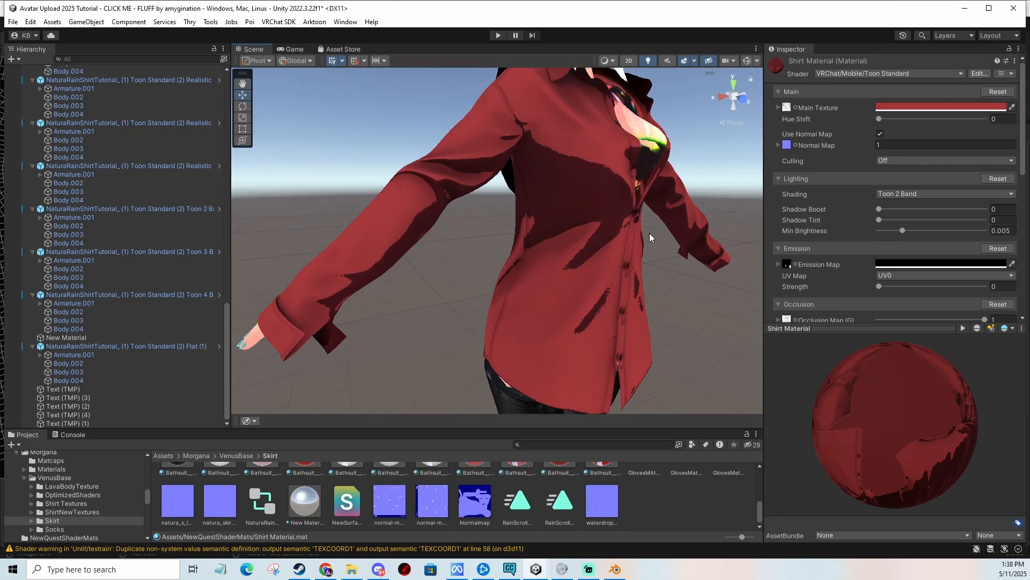
left_click(915, 192)
left_click(912, 265)
left_click(907, 194)
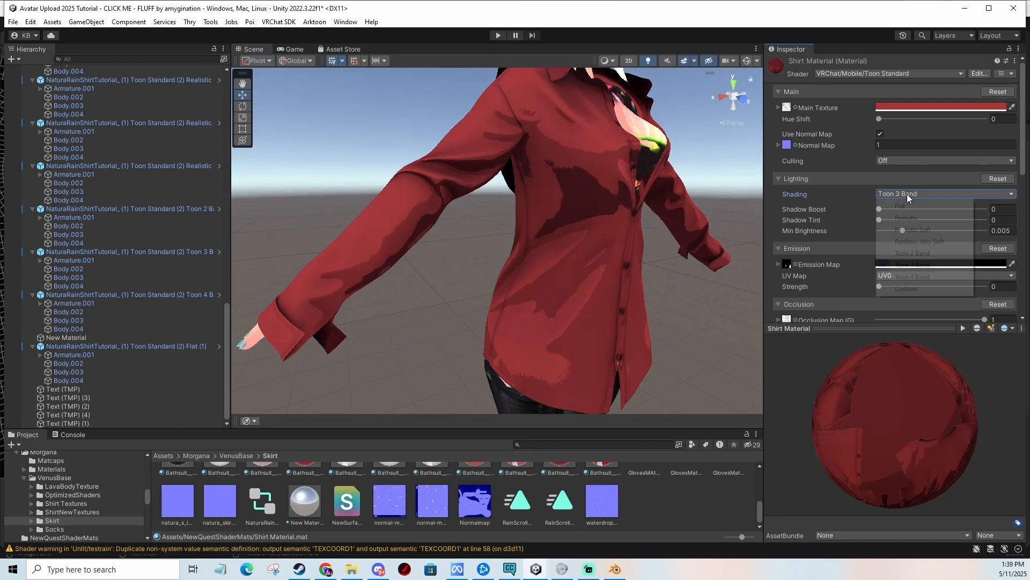
left_click(912, 276)
left_click(913, 195)
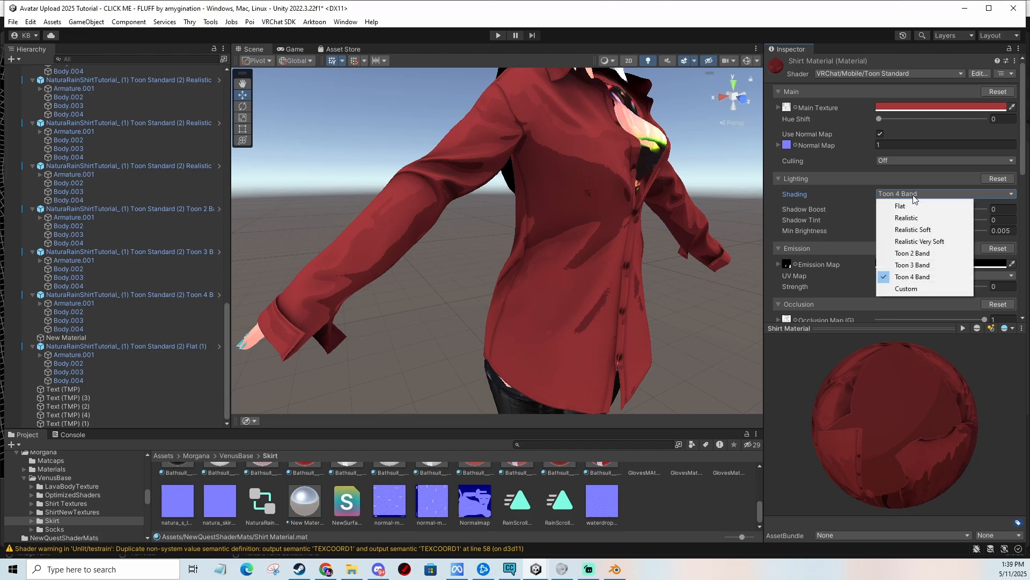
left_click(905, 205)
left_click_drag(629, 214, 643, 223, "alt")
Compare Realistic, Realistic Soft and Realistic Very Soft shading, ending on Realistic Very Soft.
left_click(892, 192)
left_click(906, 217)
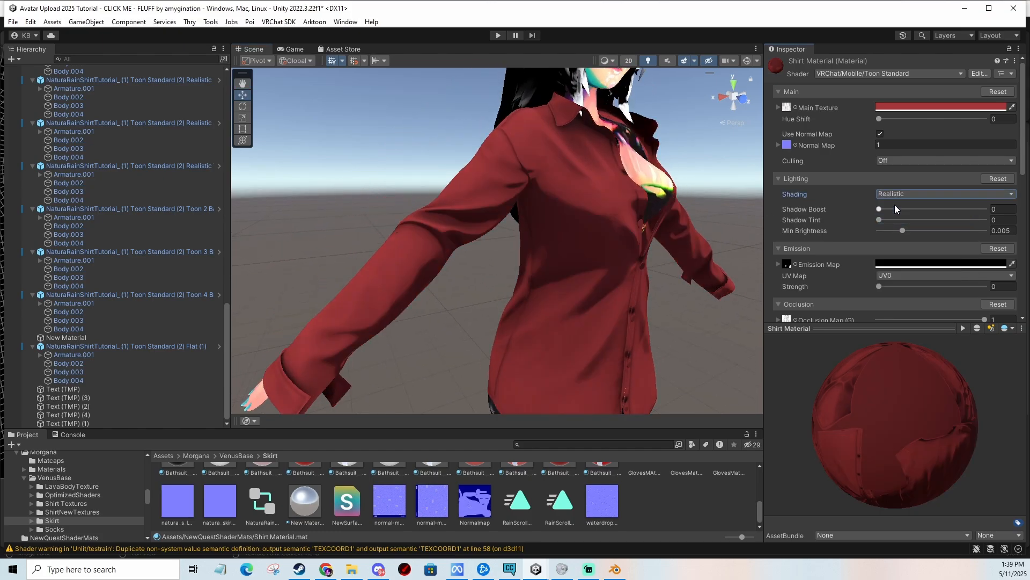
left_click(894, 195)
left_click(897, 243)
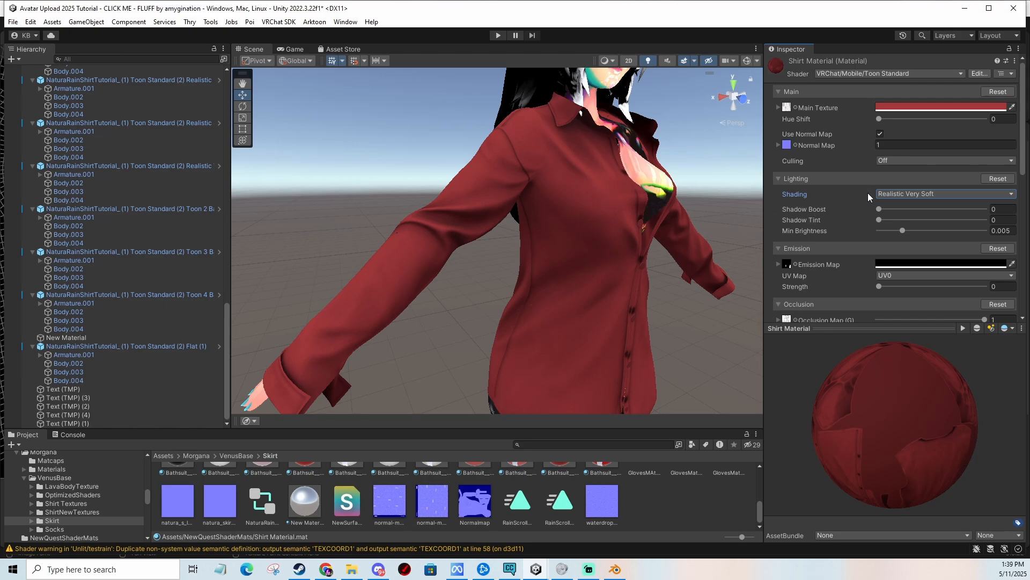
left_click(906, 196)
left_click(909, 229)
left_click(910, 195)
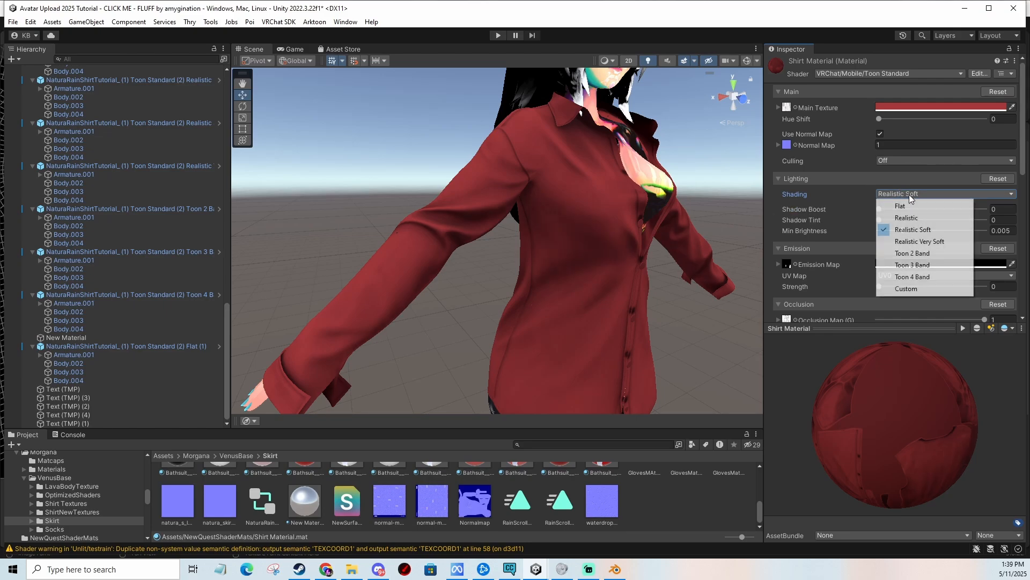
left_click(919, 241)
mouse_move(636, 253)
right_mouse_down()
mouse_move(639, 214)
mouse_move(619, 279)
mouse_move(536, 262)
mouse_move(607, 223)
right_mouse_up()
scroll(877, 216, "down", 10)
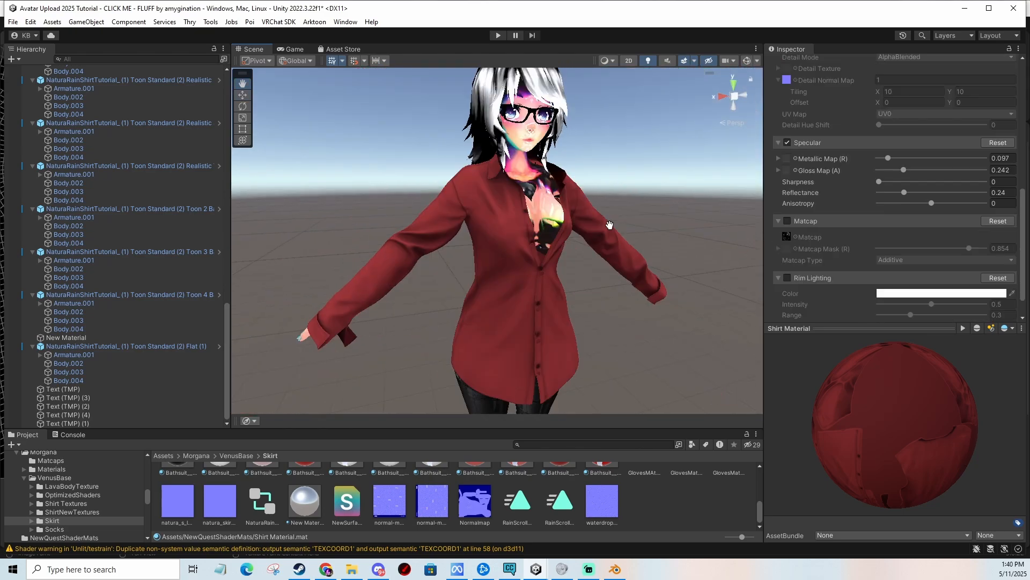
scroll(877, 217, "up", 4)
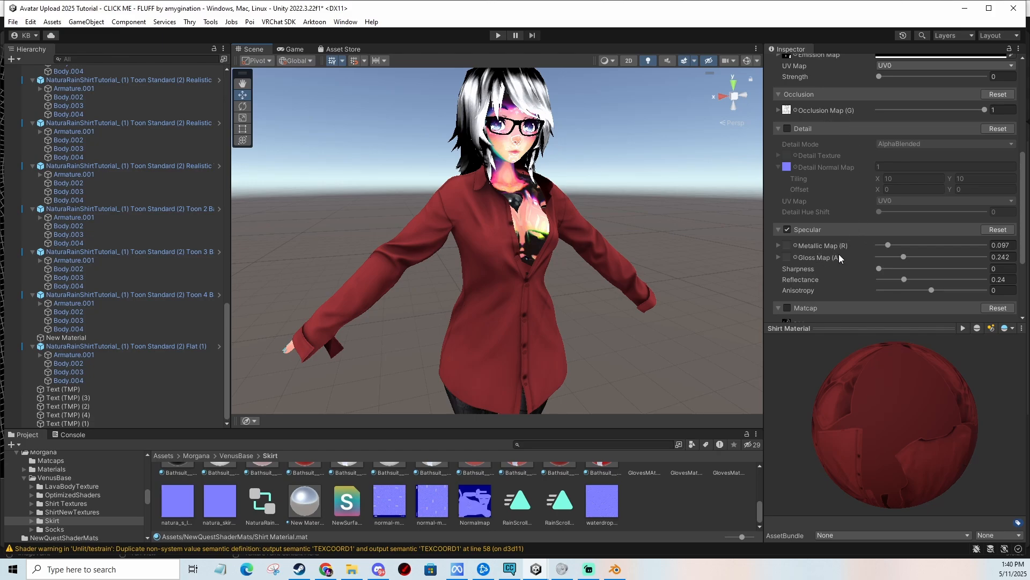
scroll(873, 215, "up", 3)
scroll(876, 215, "down", 1)
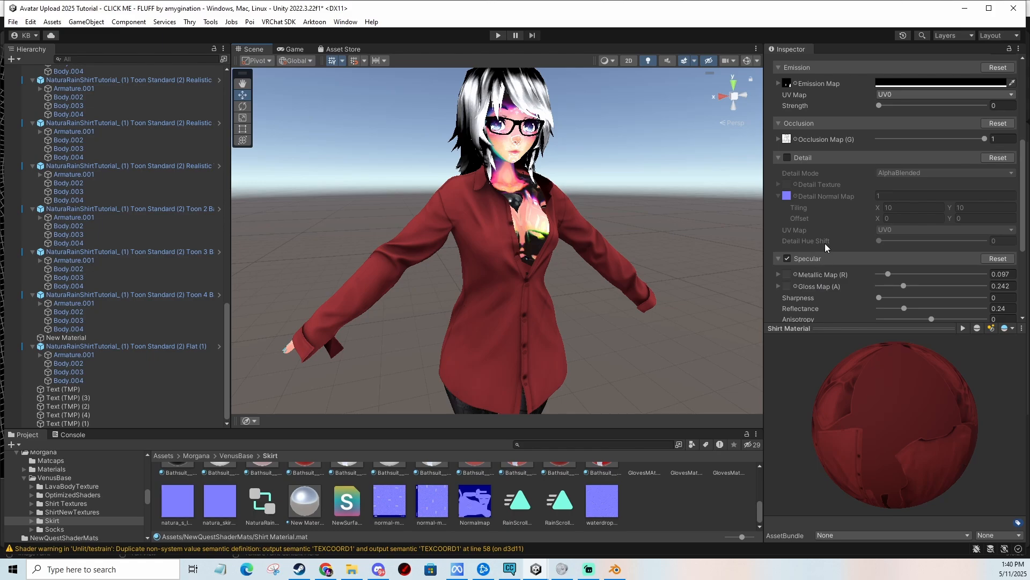
scroll(854, 250, "up", 3)
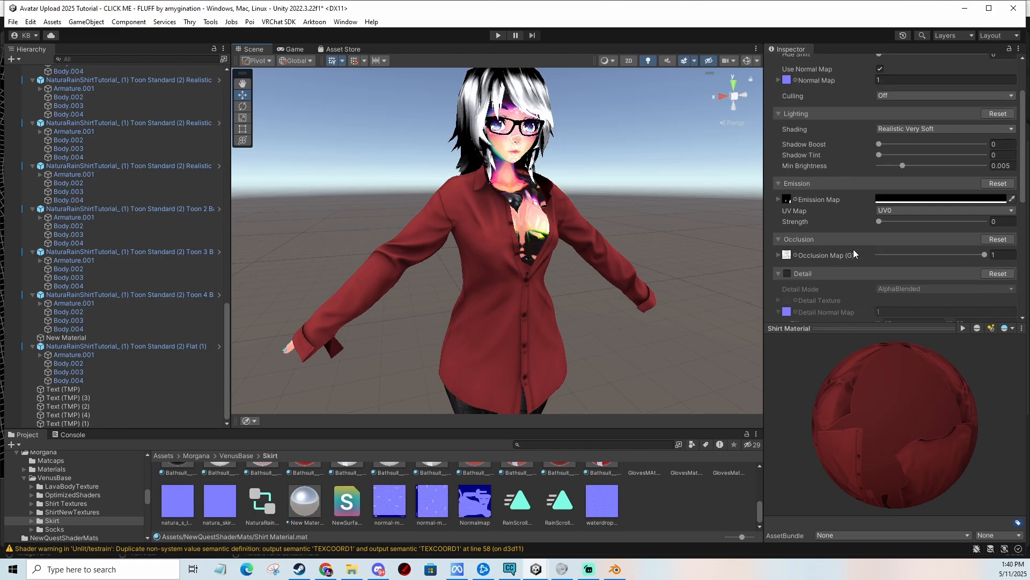
scroll(855, 246, "down", 4)
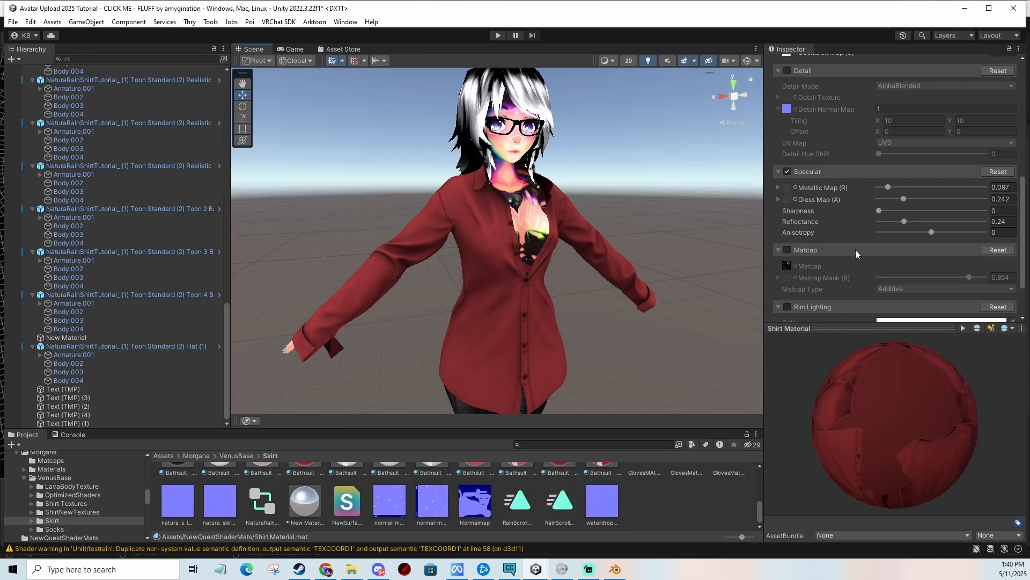
scroll(856, 249, "up", 1)
scroll(857, 254, "down", 1)
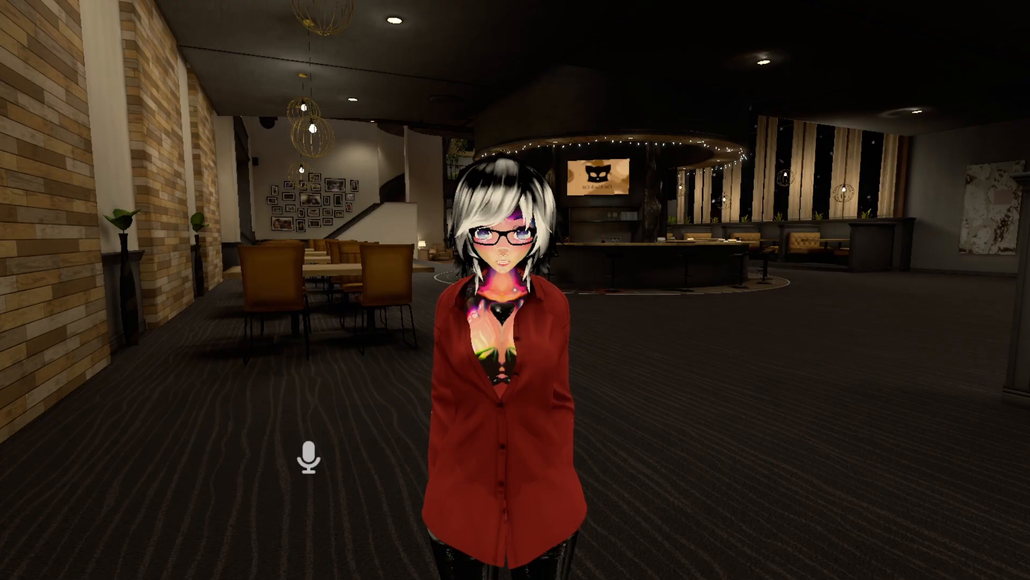
In VRChat, open the Shirt Material radial puppet from the action menu, sweep it up to about 92%, then return it to 0%.
key("r")
left_click(629, 427)
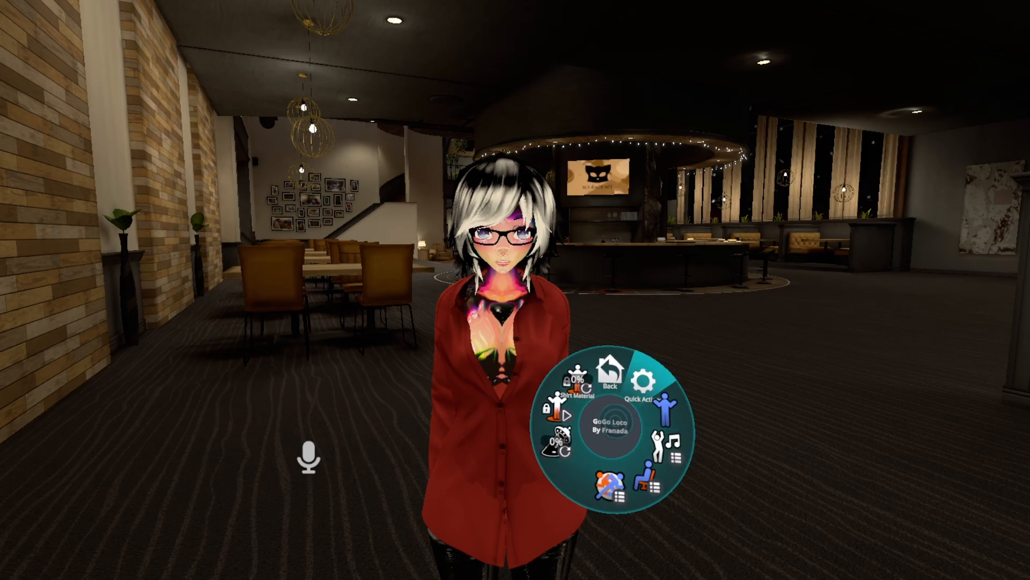
left_click(604, 412)
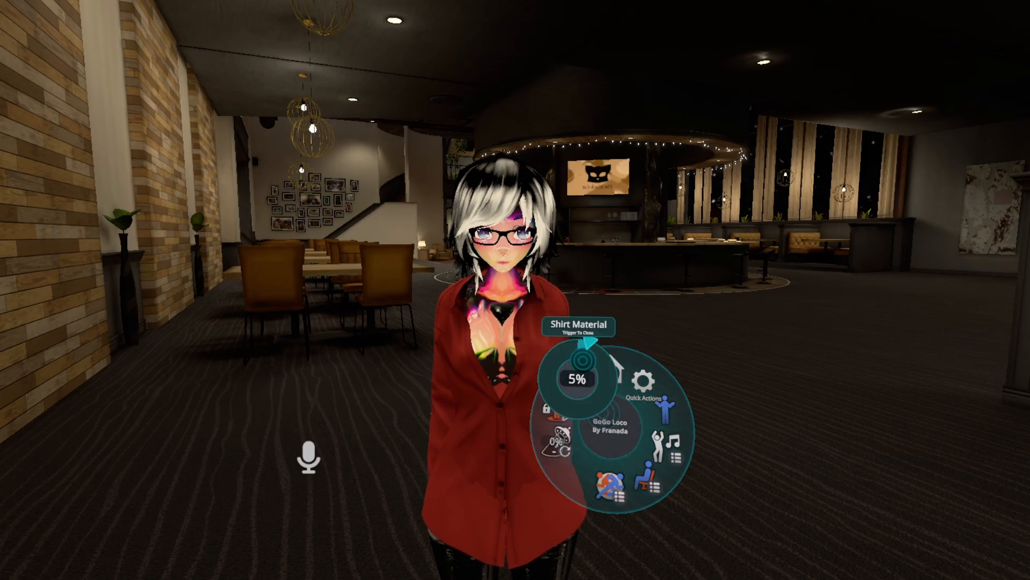
mouse_move(585, 360)
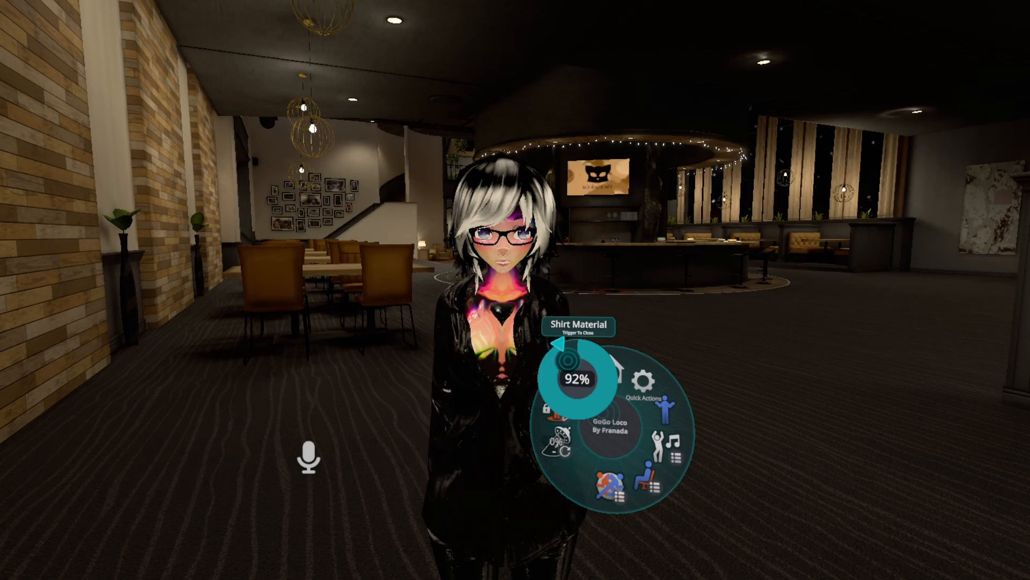
left_click(576, 358)
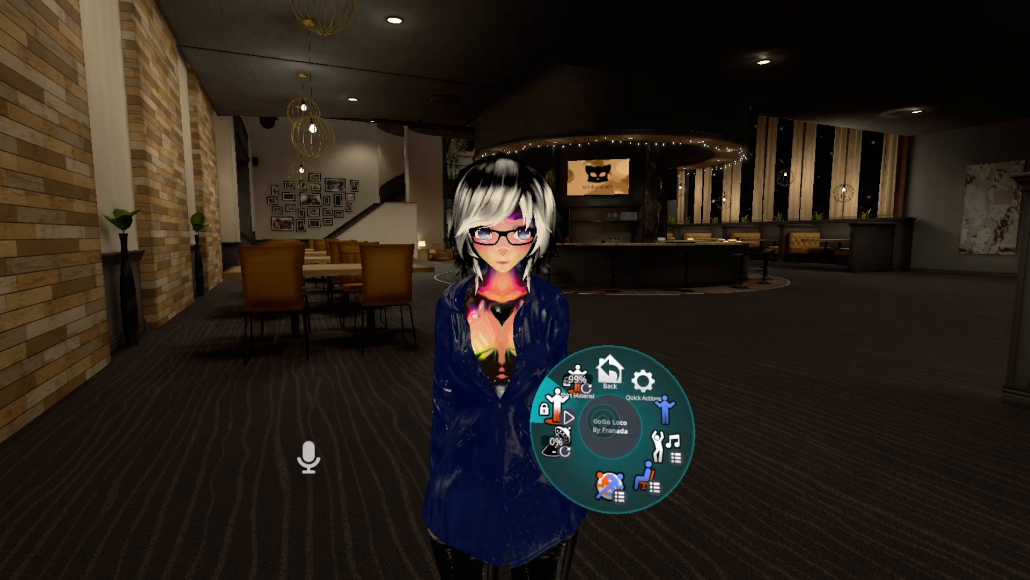
left_click(577, 379)
left_click(577, 370)
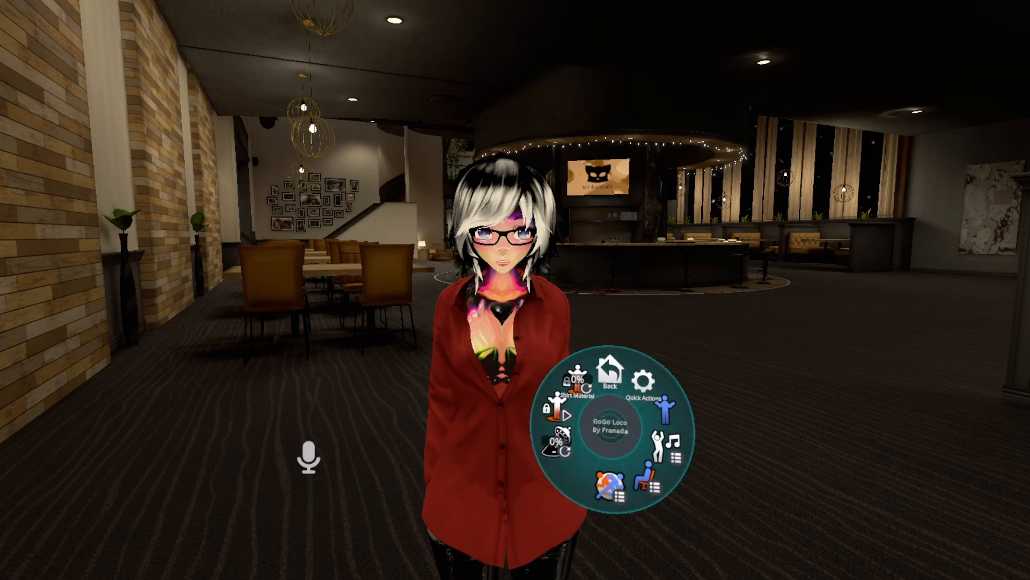
key("Escape")
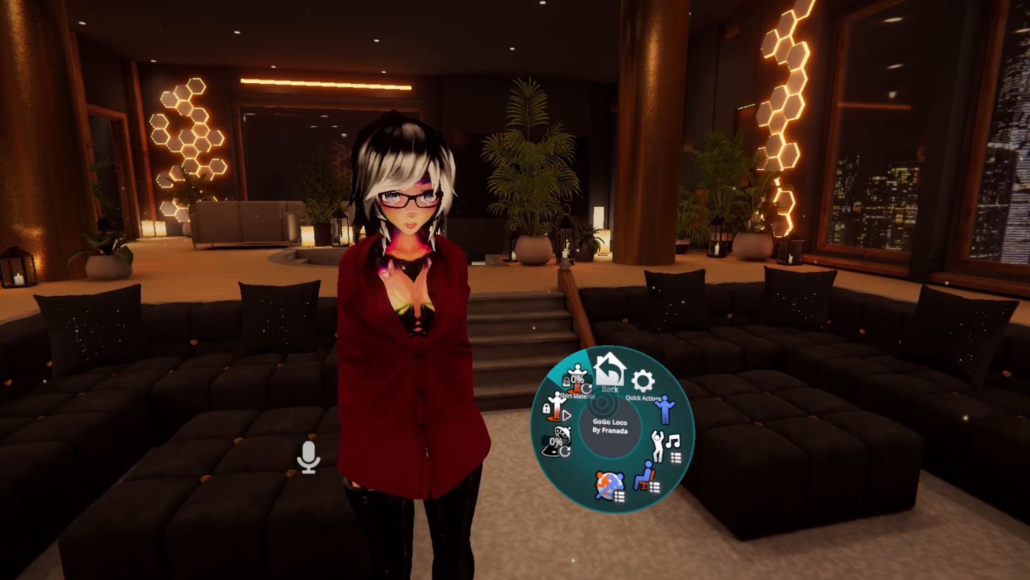
Sweep the Shirt Material radial puppet through about 12%, 80% and 90% up to 100%.
left_click(596, 405)
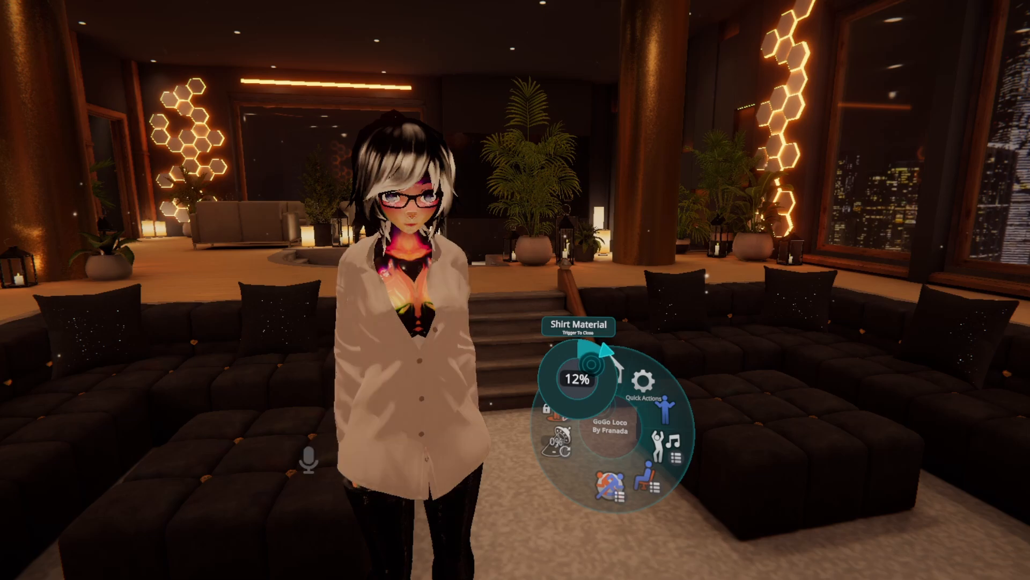
mouse_move(596, 369)
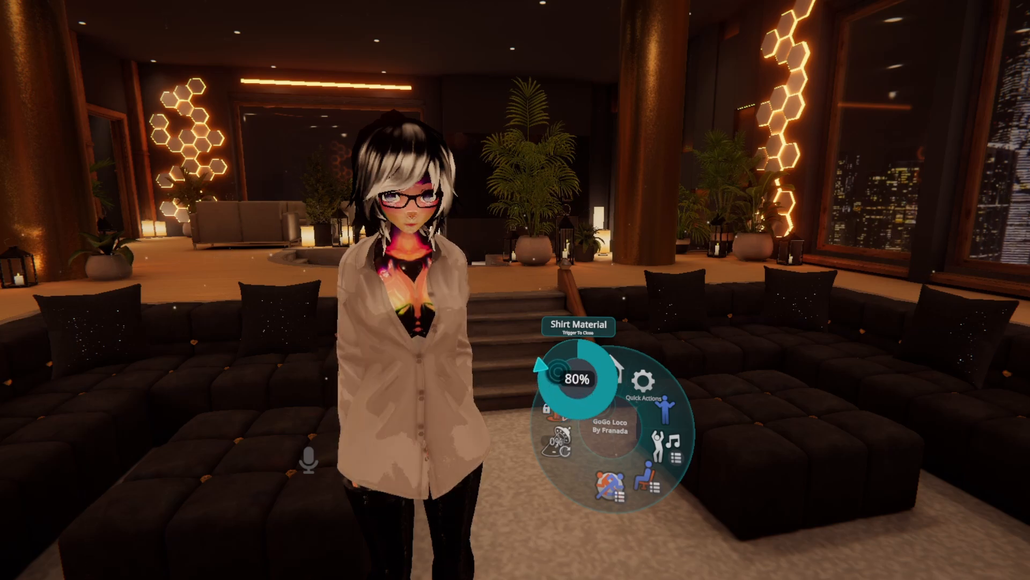
mouse_move(546, 355)
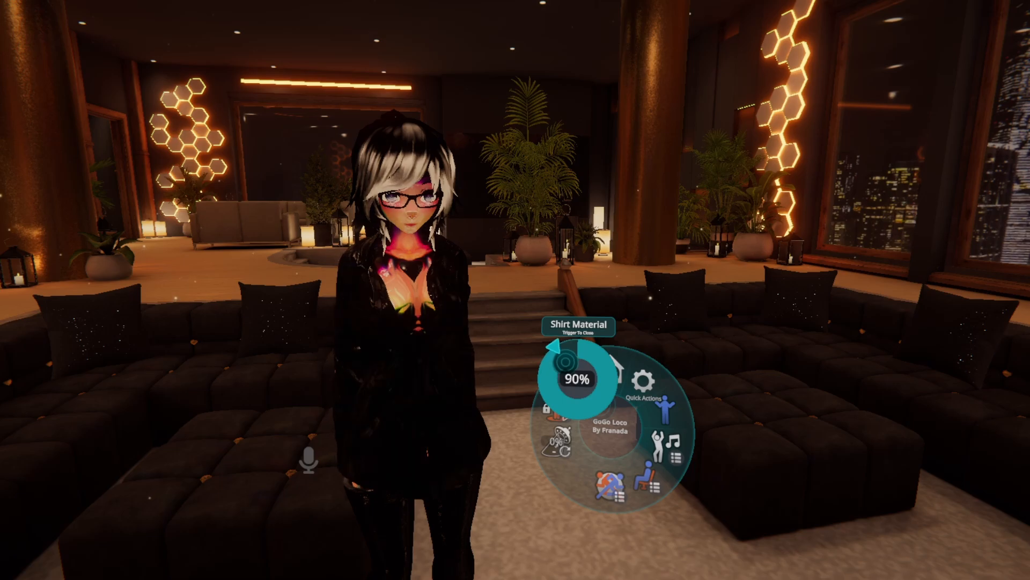
mouse_move(574, 342)
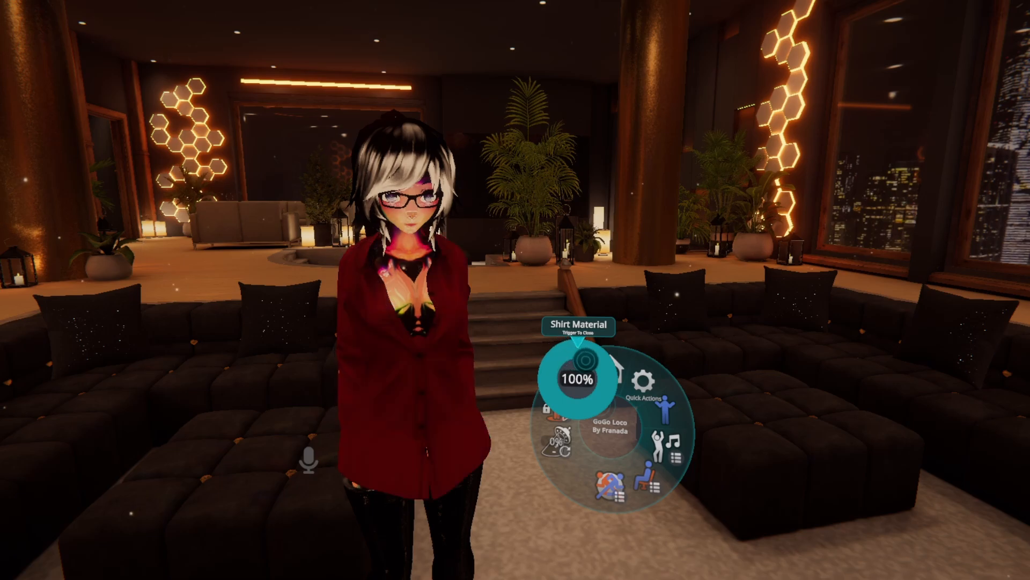
left_click(577, 344)
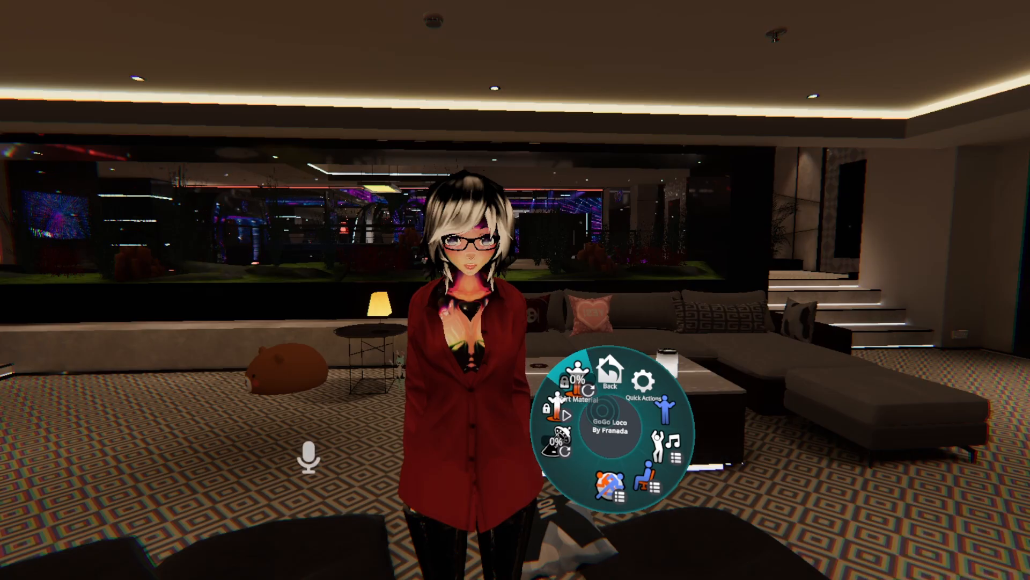
Sweep the Shirt Material radial puppet from 0% up to about 78% and back to 0%, then close the action menu.
left_click(575, 376)
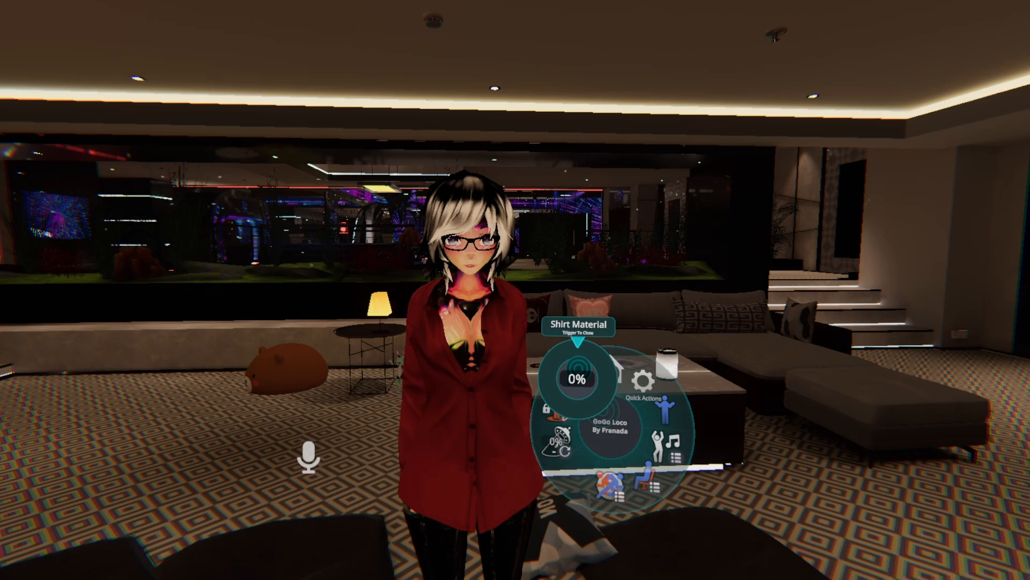
mouse_move(588, 362)
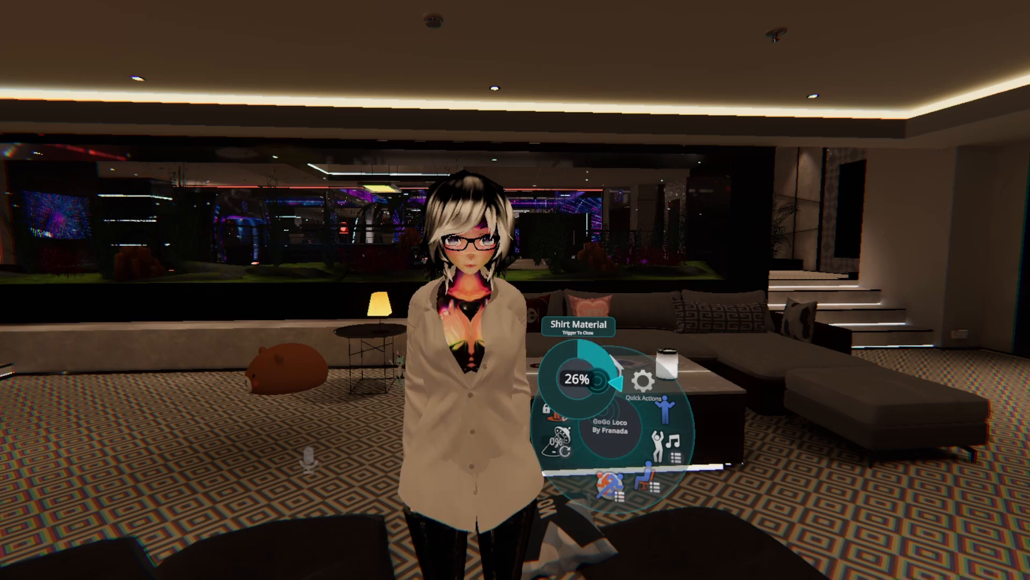
mouse_move(596, 385)
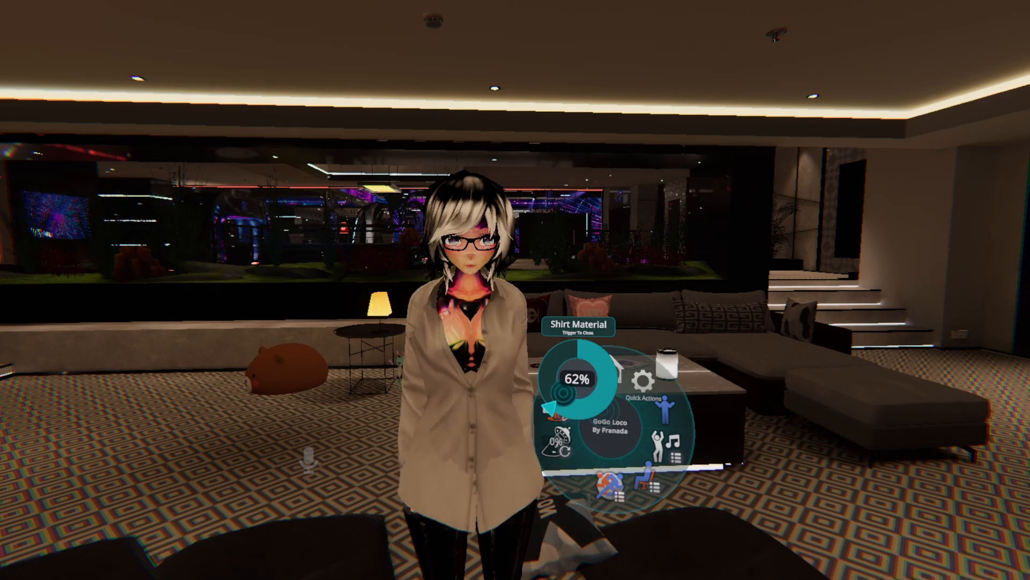
mouse_move(543, 397)
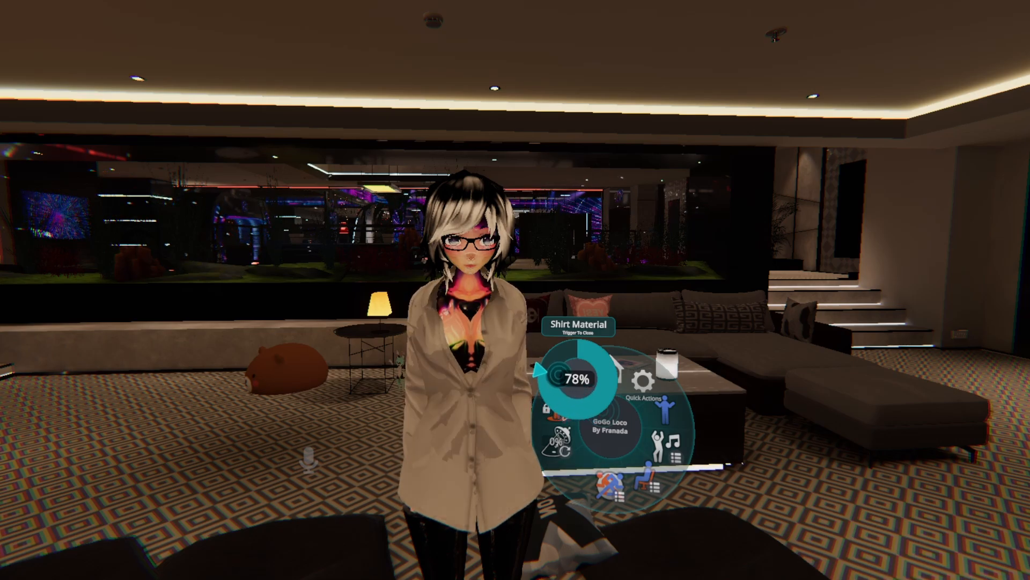
mouse_move(541, 363)
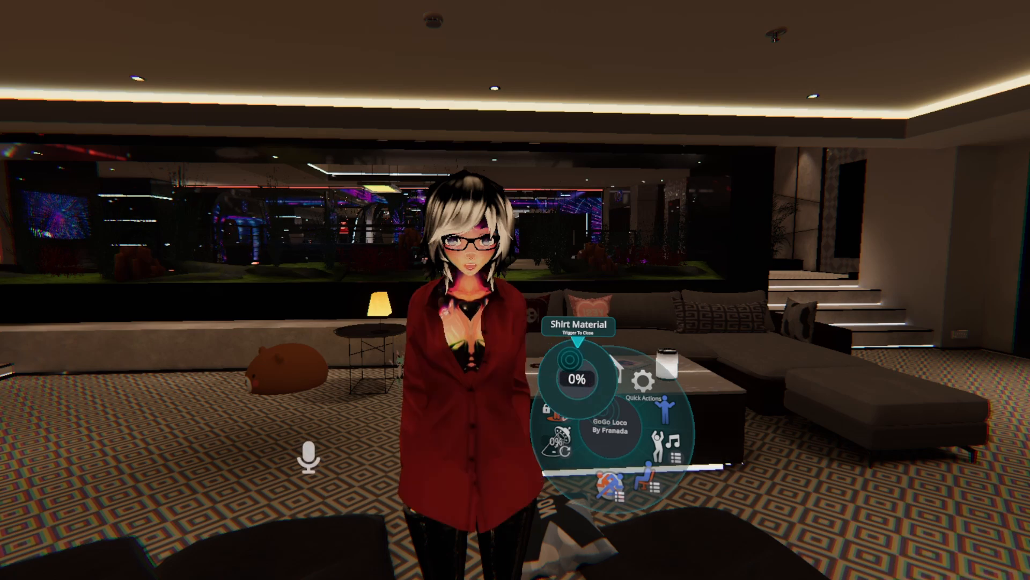
left_click(577, 358)
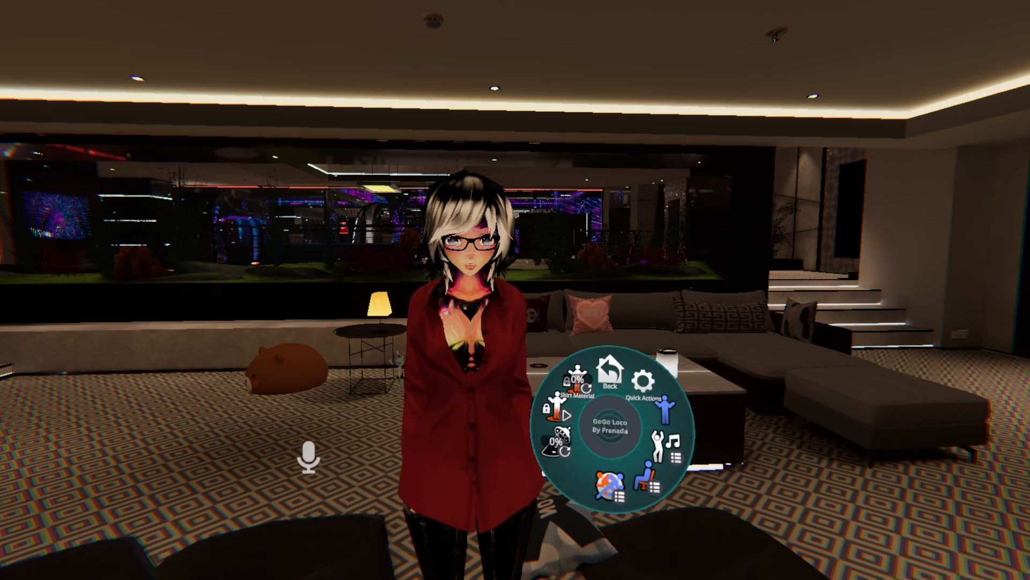
key("r")
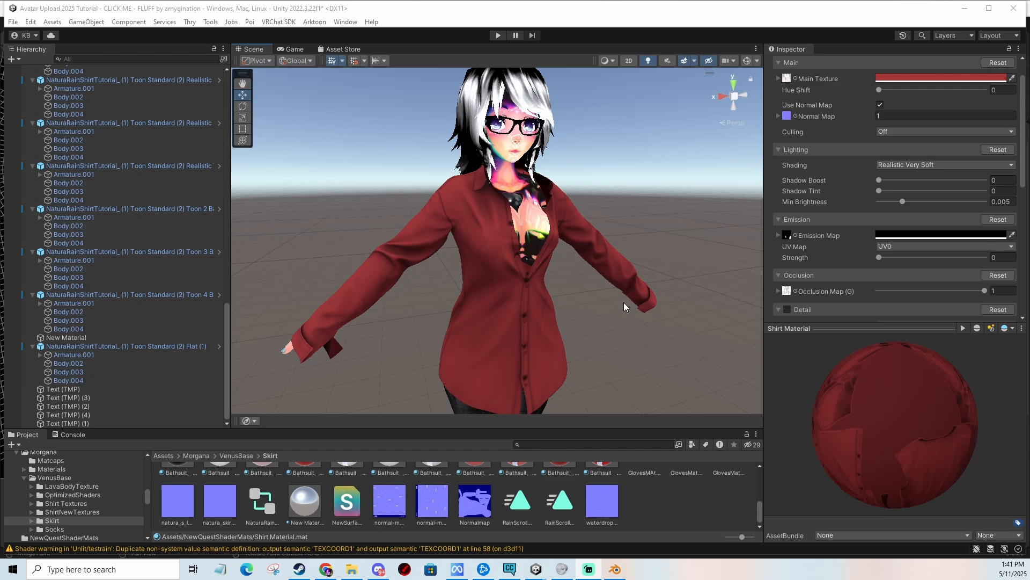
Switch to VRChat Creator Companion, open the Avatar Upload 2025 Tutorial project and check the available VRChat SDK - Base versions.
left_click(509, 569)
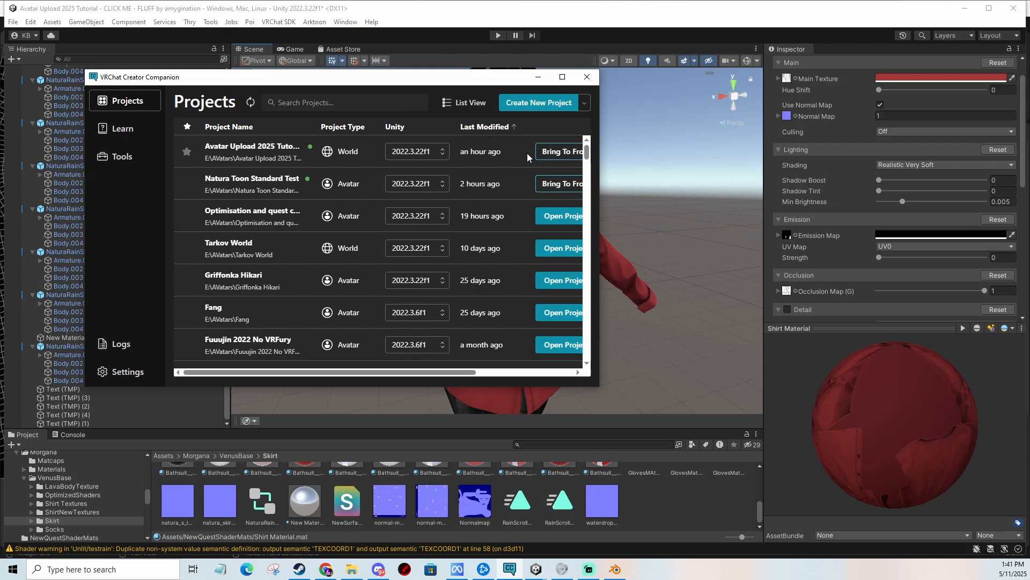
left_click_drag(411, 374, 460, 375)
left_click(564, 151)
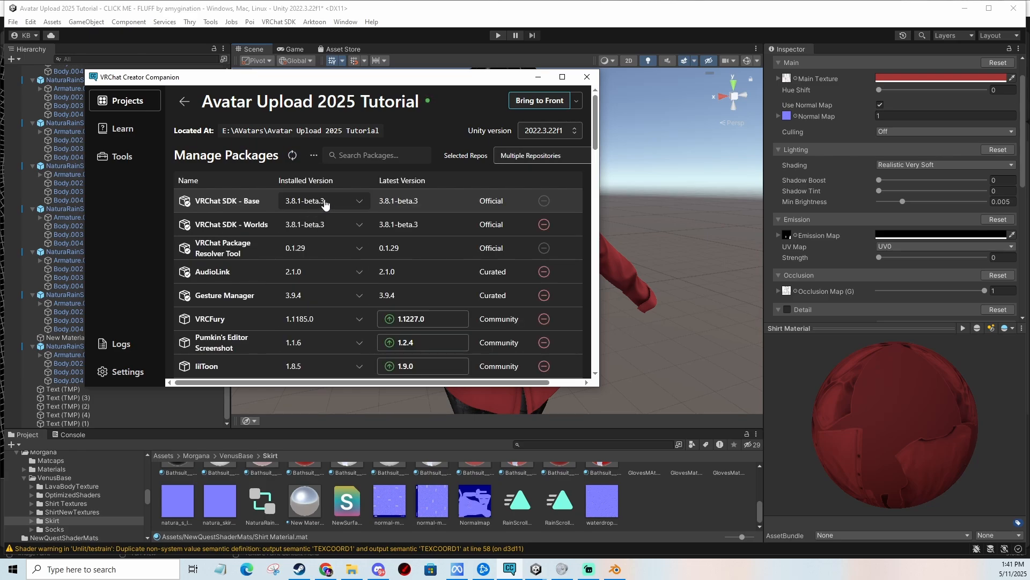
left_click(349, 201)
left_click(471, 102)
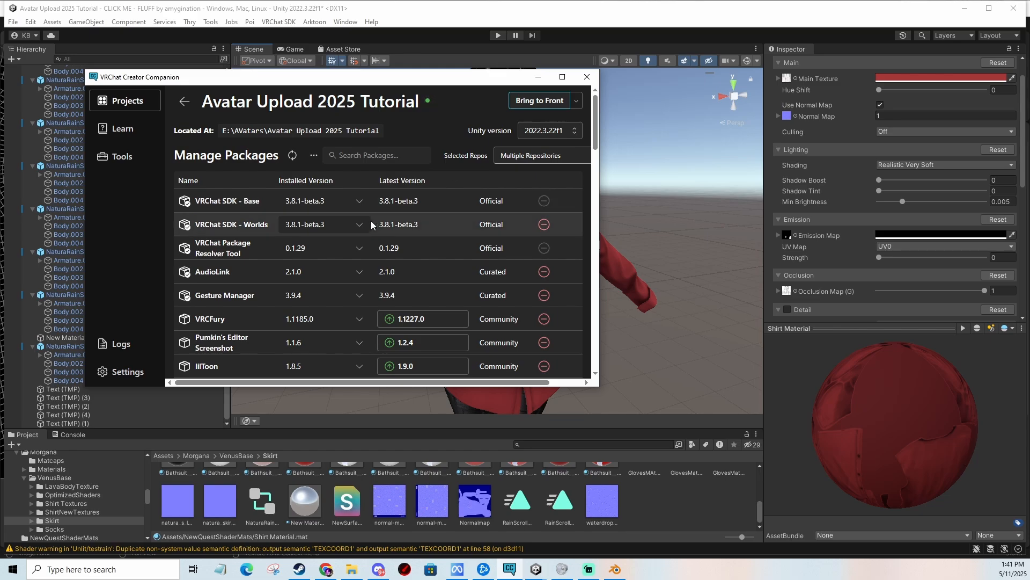
left_click(360, 202)
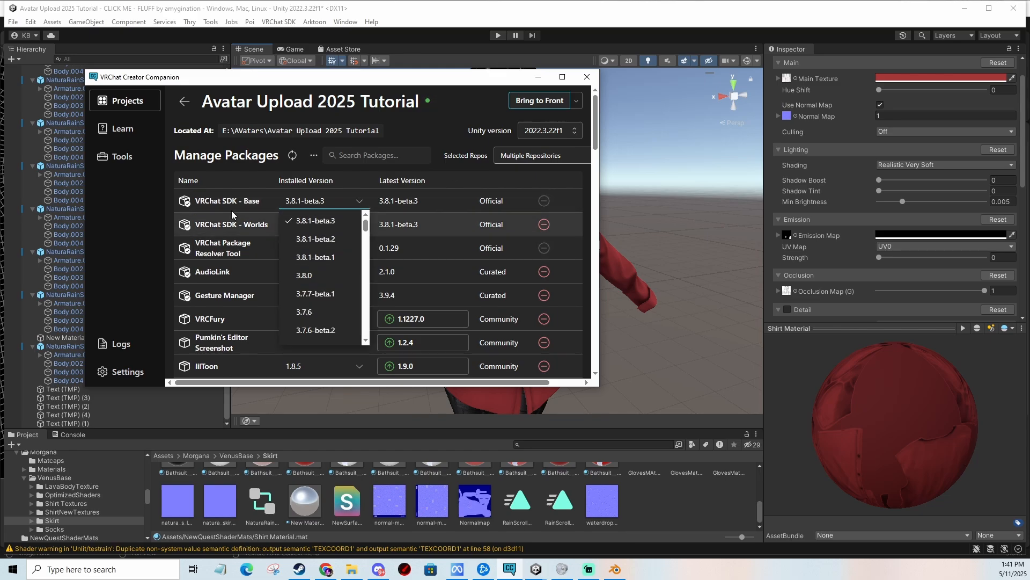
left_click(469, 99)
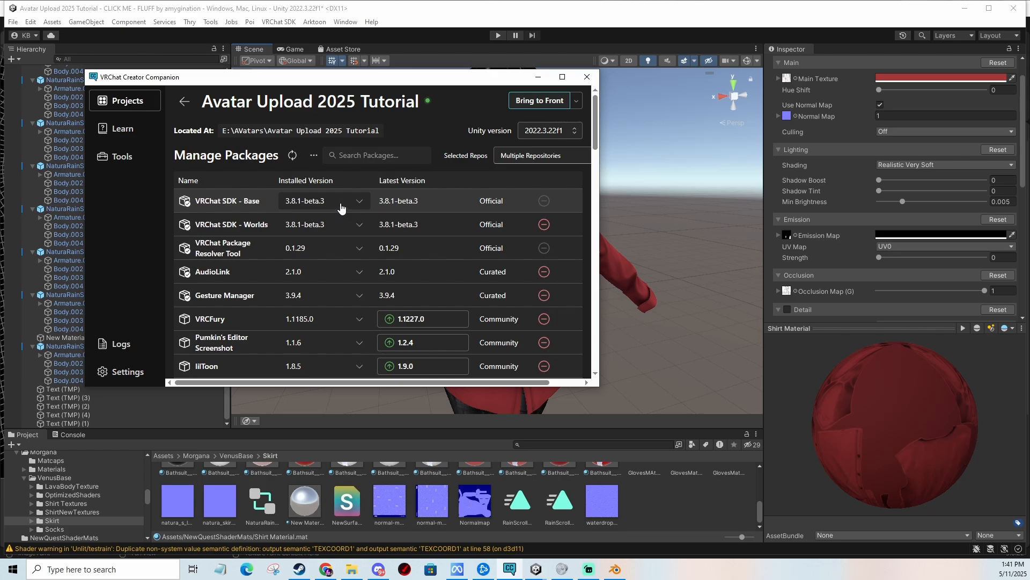
left_click(538, 76)
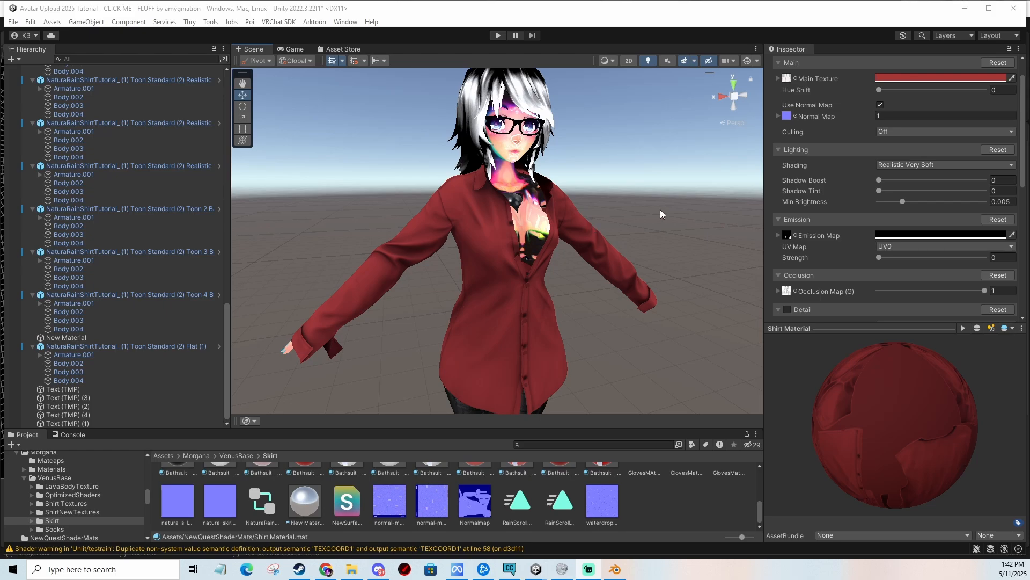
scroll(871, 195, "up", 2)
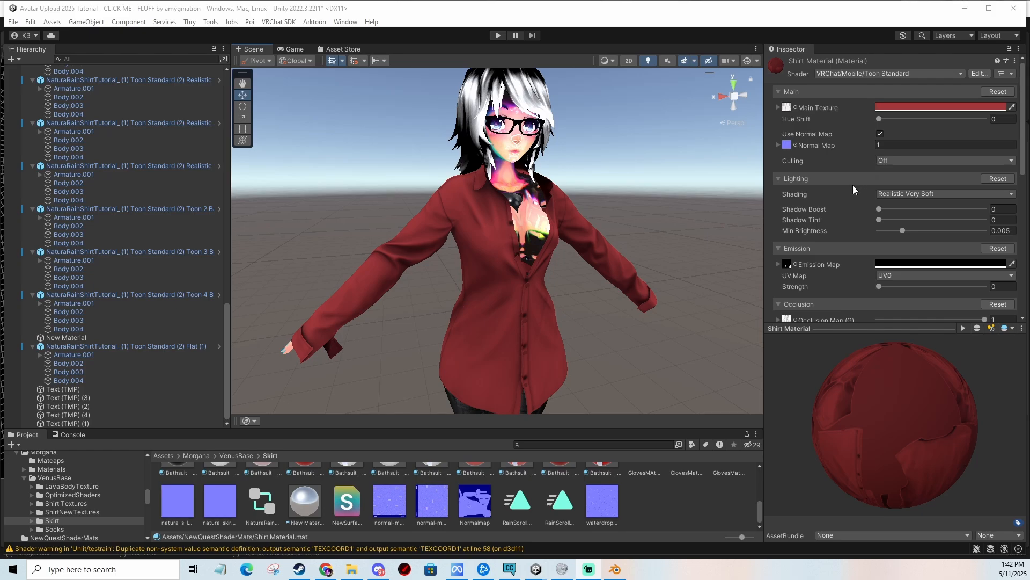
scroll(853, 190, "down", 16)
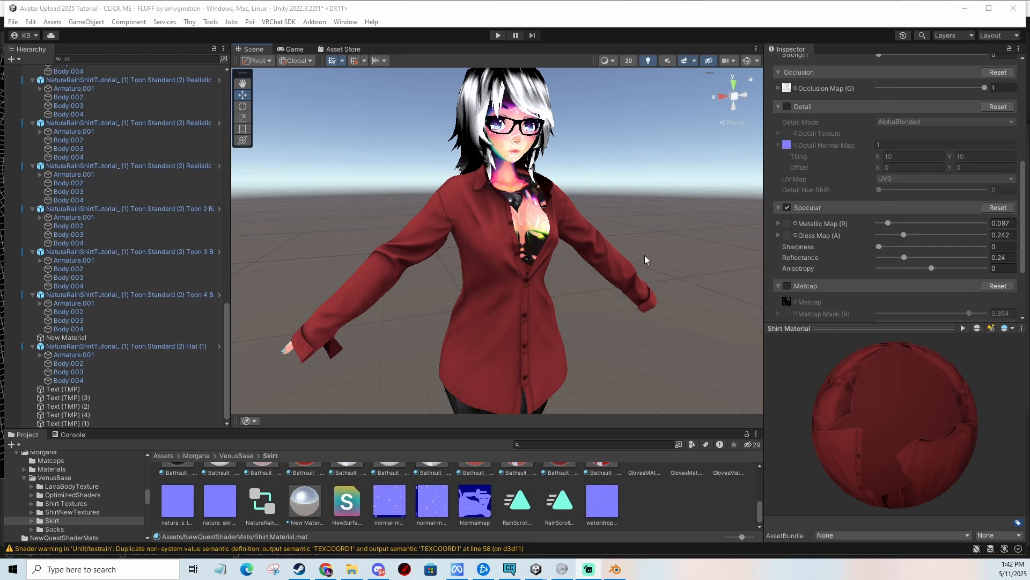
scroll(855, 257, "down", 6)
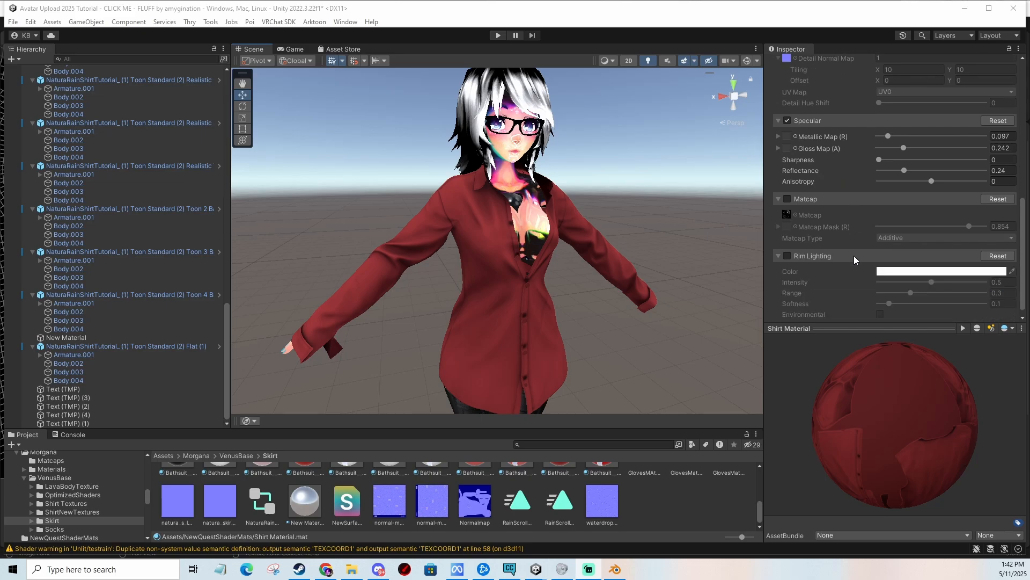